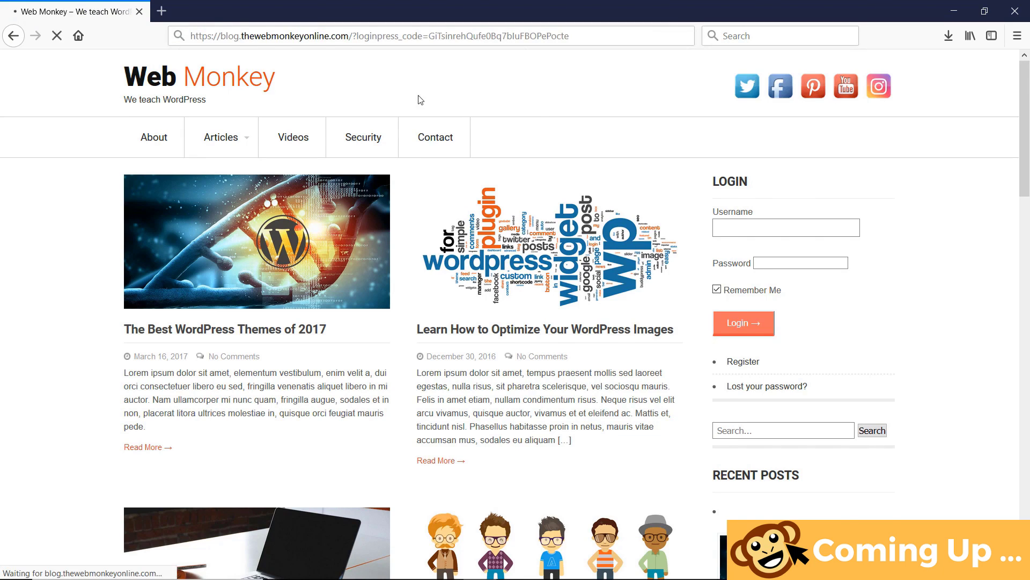
{"action": "mouse_move", "coordinate": [950, 72]}
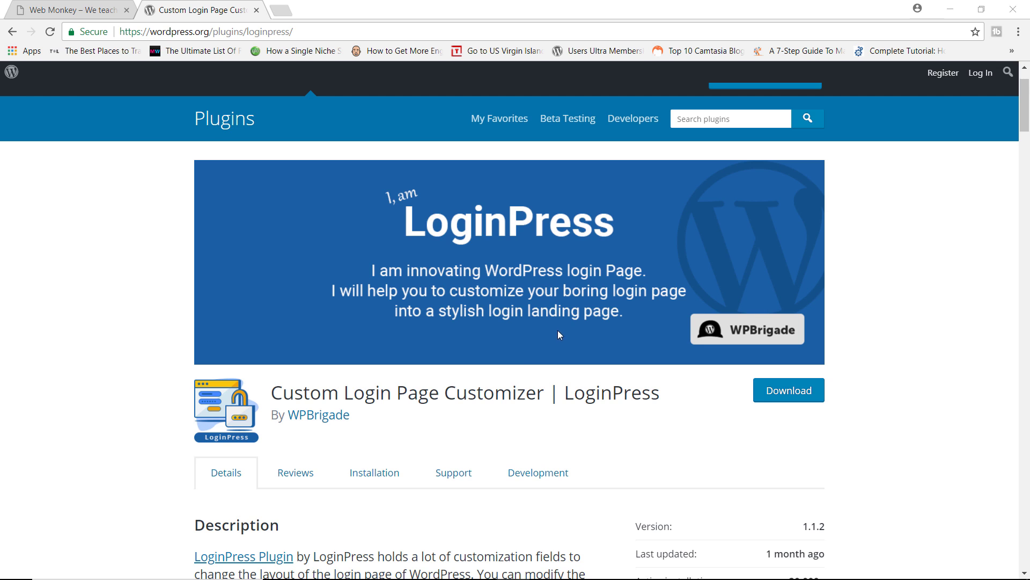
{"action": "scroll", "coordinate": [565, 334], "scroll_direction": "down", "scroll_amount": 1}
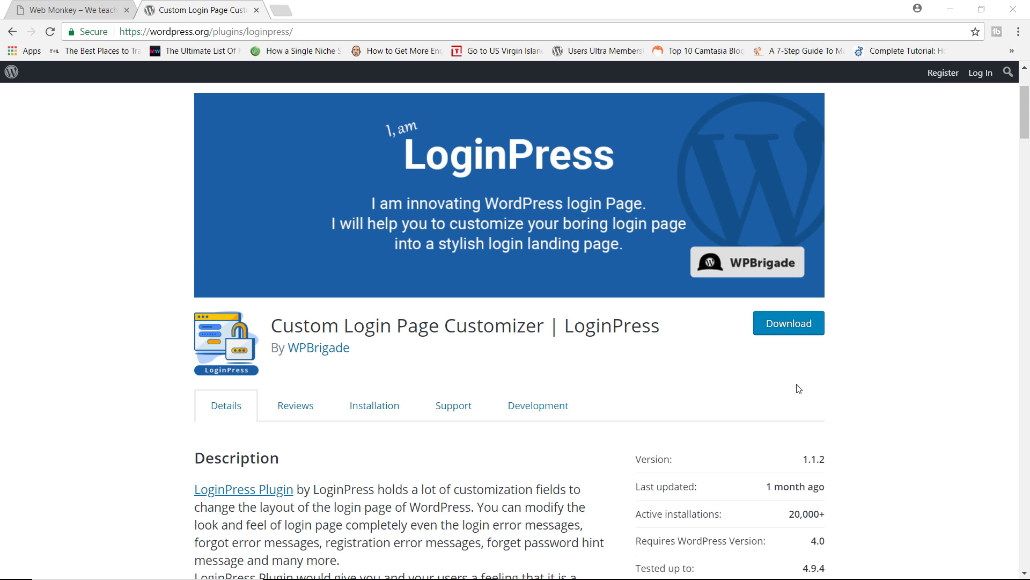
{"action": "scroll", "coordinate": [798, 387], "scroll_direction": "up", "scroll_amount": 3}
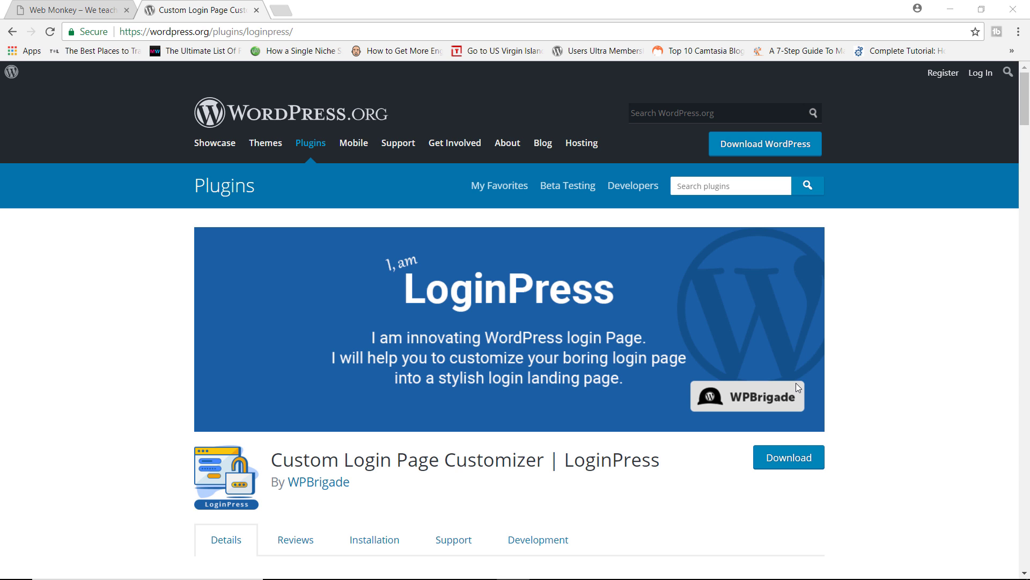
Step: Switch to the Web Monkey site and log out to view its current login page
{"action": "left_click", "coordinate": [101, 11]}
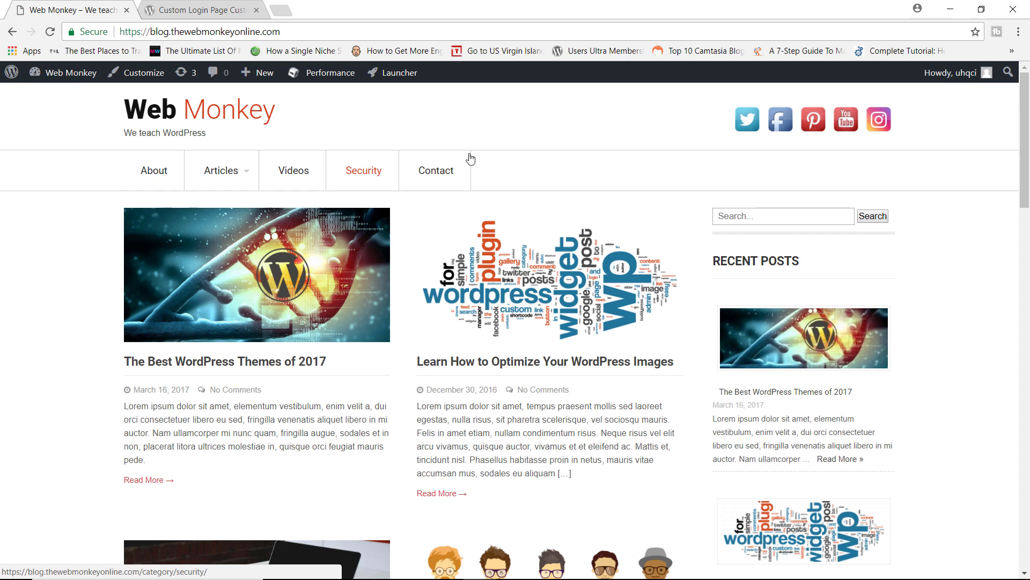
{"action": "mouse_move", "coordinate": [959, 80]}
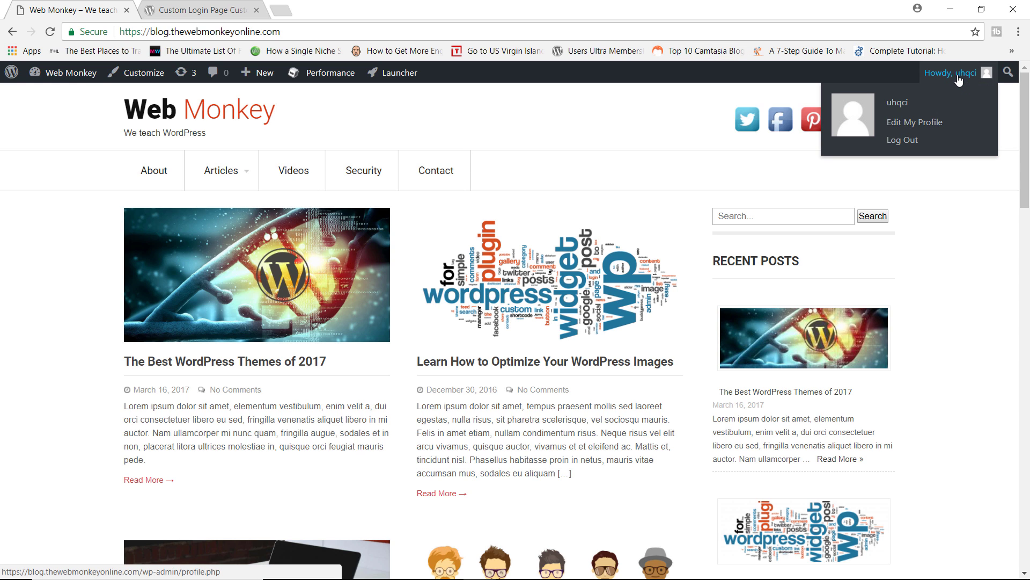
{"action": "left_click", "coordinate": [918, 139]}
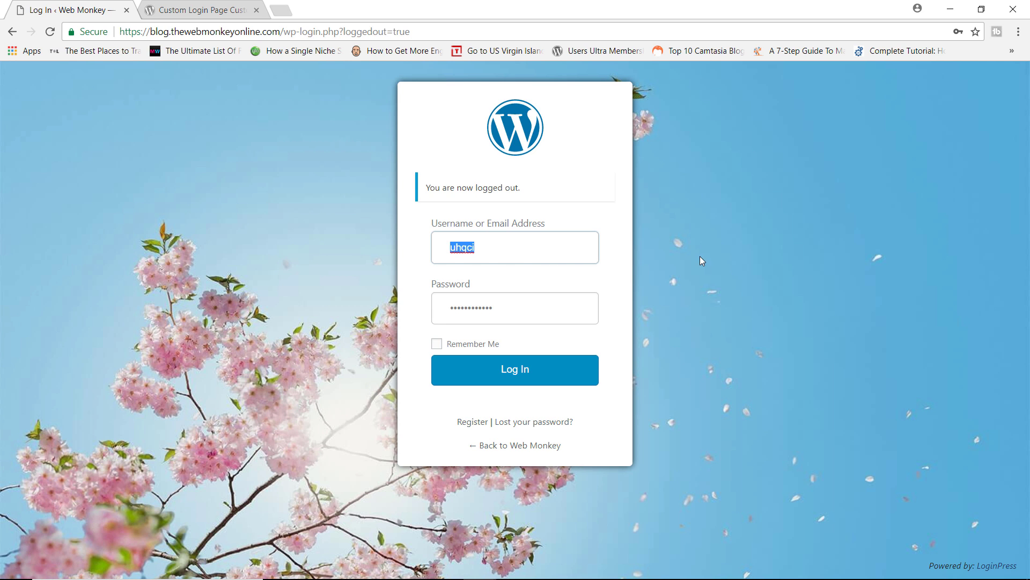
Step: Log back in to the Web Monkey dashboard with the filled-in credentials and open the LoginPress settings
{"action": "left_click", "coordinate": [532, 370]}
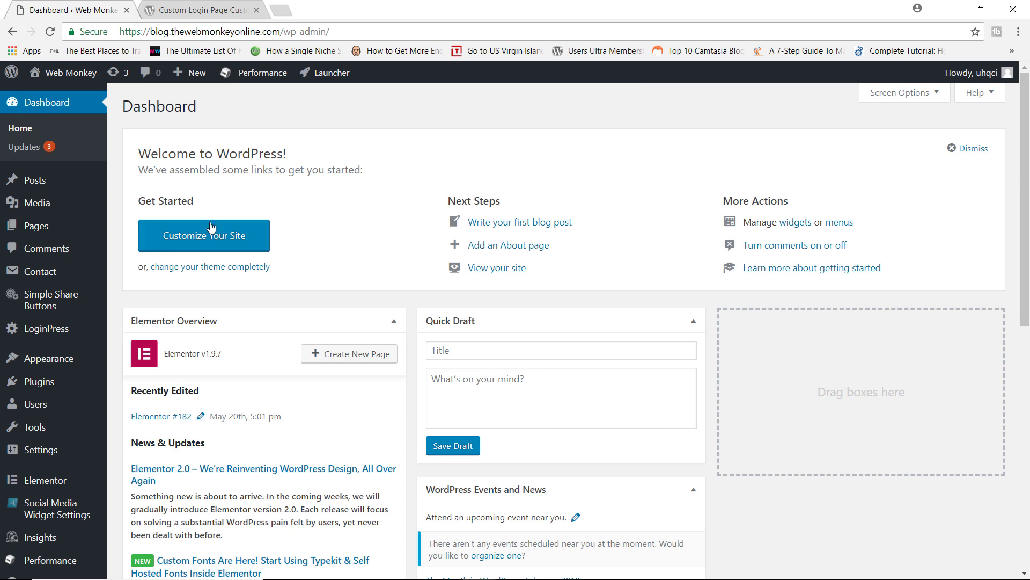
{"action": "mouse_move", "coordinate": [56, 336]}
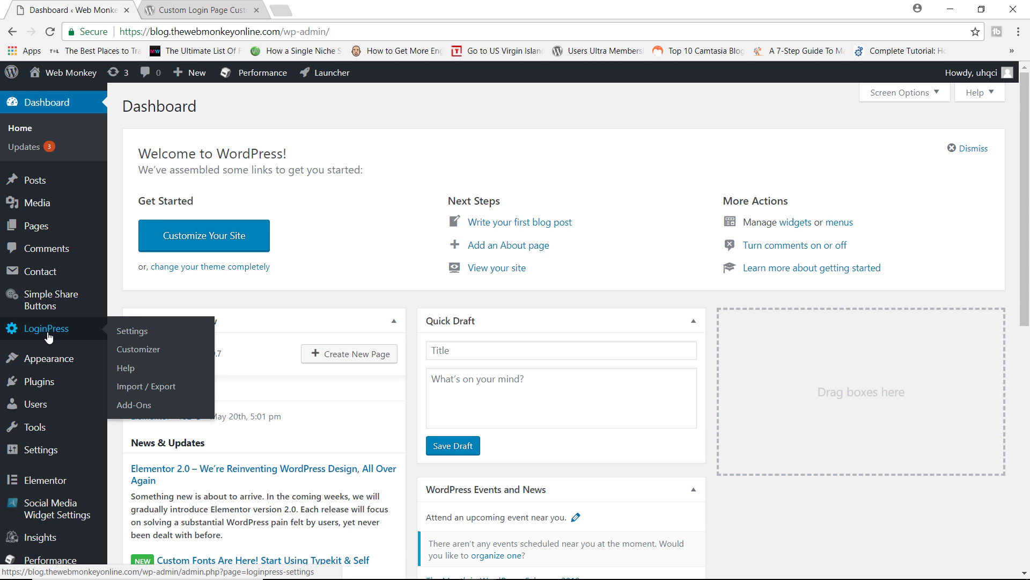
{"action": "left_click", "coordinate": [131, 332]}
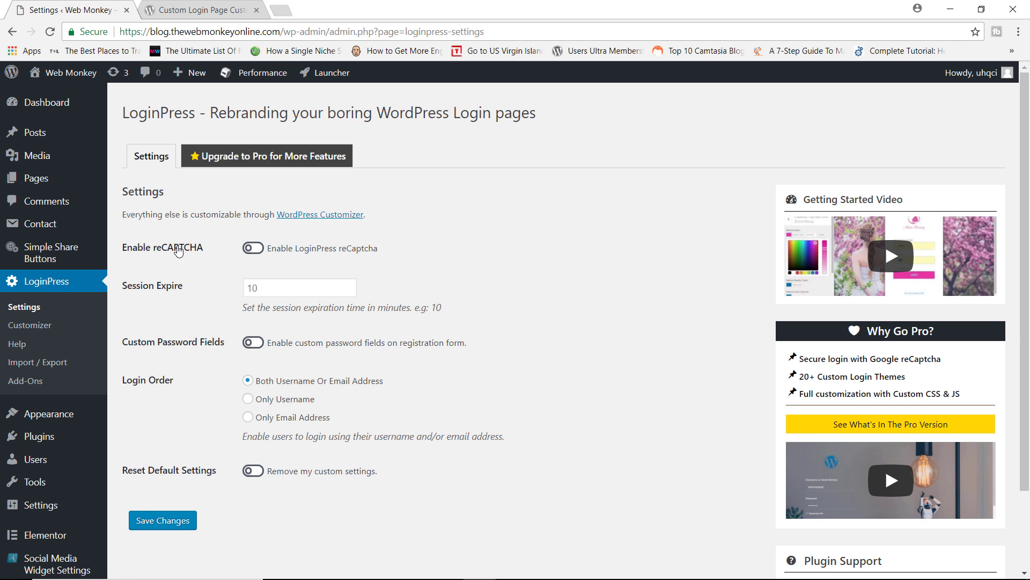
Step: Try the Enable reCAPTCHA option by turning it on to view its settings and switching it off again
{"action": "left_click", "coordinate": [260, 249]}
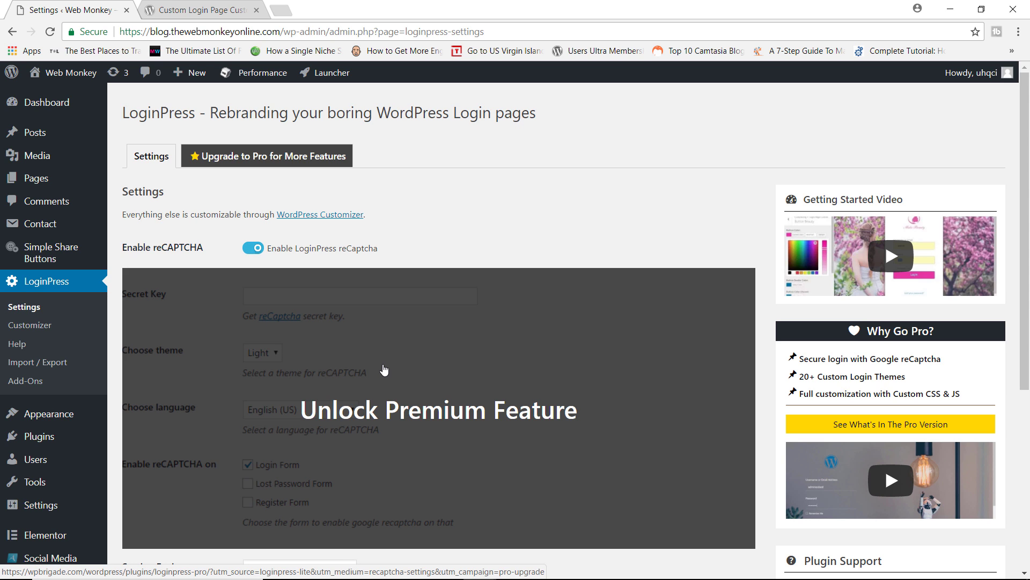
{"action": "left_click", "coordinate": [253, 249]}
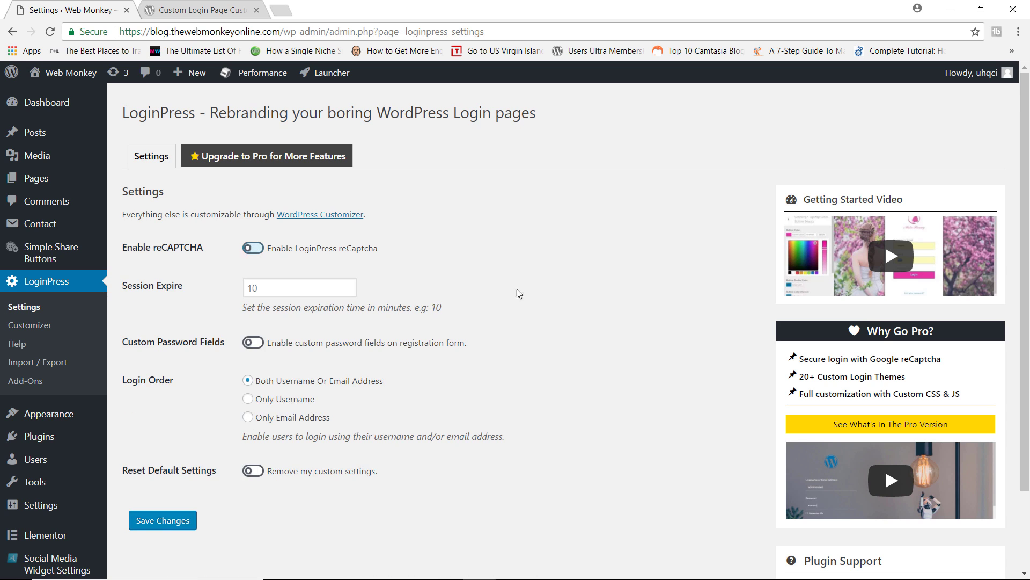
{"action": "scroll", "coordinate": [547, 290], "scroll_direction": "down", "scroll_amount": 3}
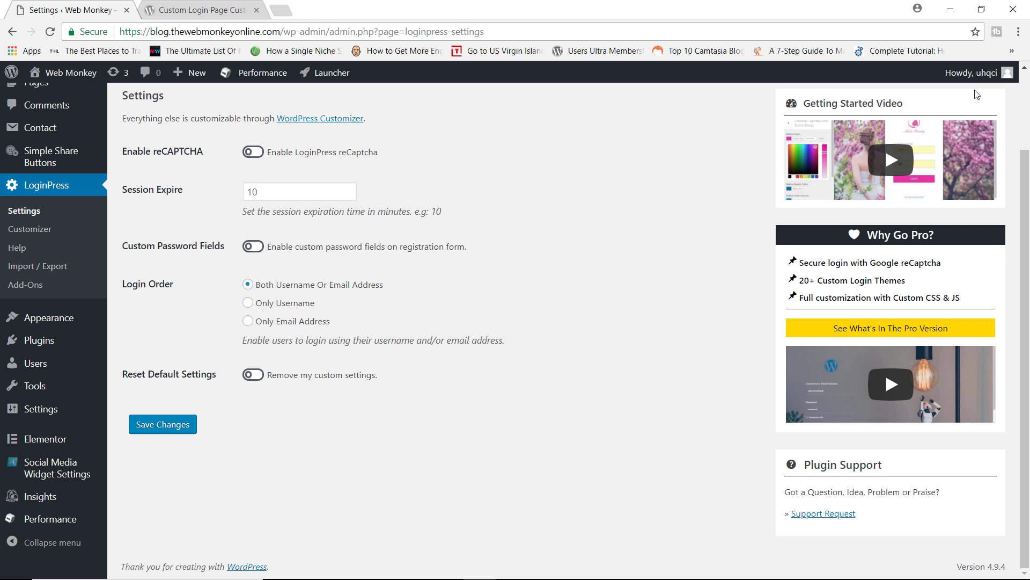
Step: Log out of the site and open the registration form to check which fields it asks for
{"action": "mouse_move", "coordinate": [982, 73]}
{"action": "left_click", "coordinate": [924, 140]}
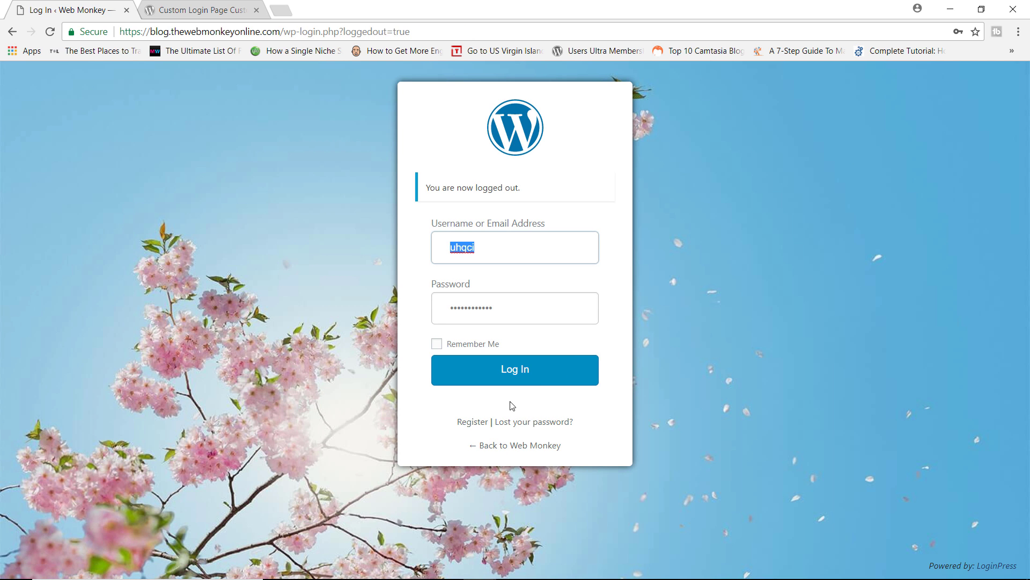
{"action": "left_click", "coordinate": [472, 423]}
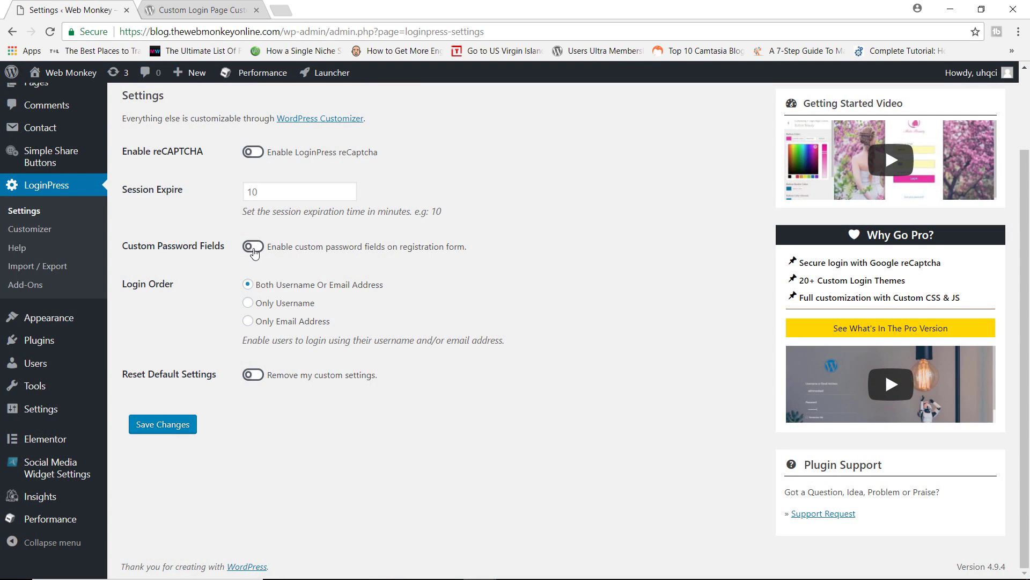
Step: Enable custom password fields on the registration form in the LoginPress settings and save the changes
{"action": "left_click", "coordinate": [256, 250]}
{"action": "left_click", "coordinate": [165, 427]}
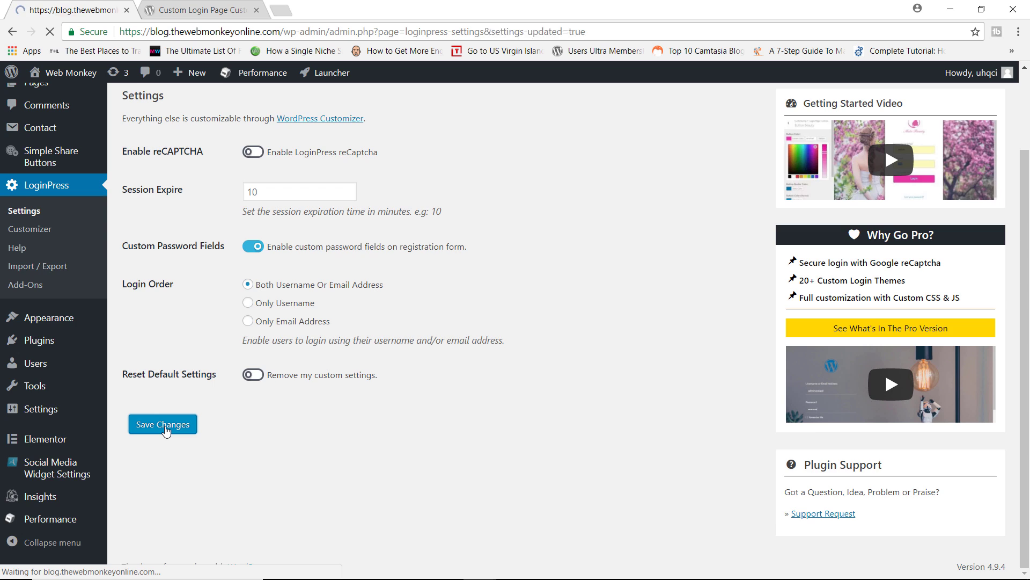
Step: Log out, check the registration form for the custom password fields, and return to the login form
{"action": "mouse_move", "coordinate": [972, 73]}
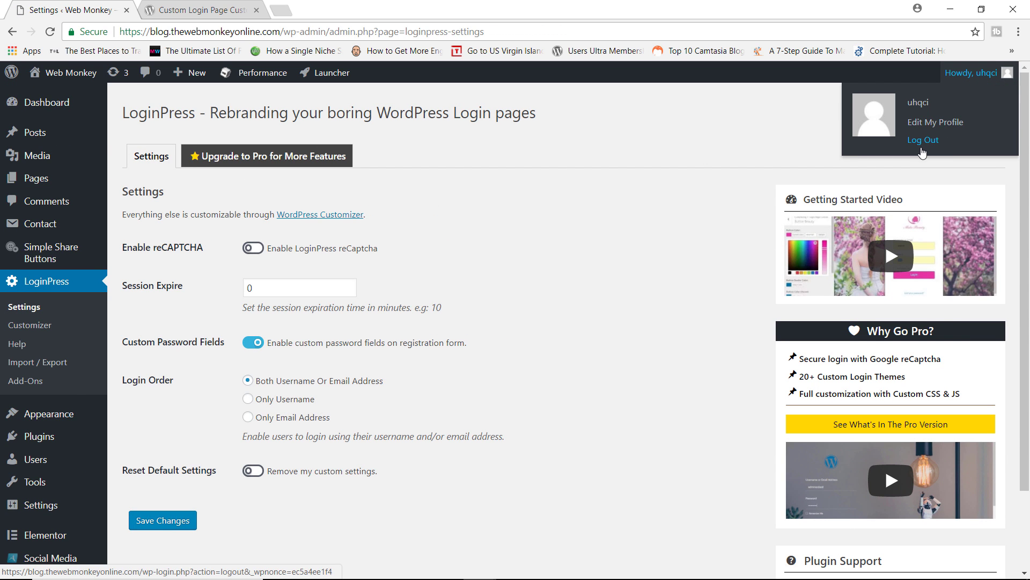
{"action": "left_click", "coordinate": [921, 148]}
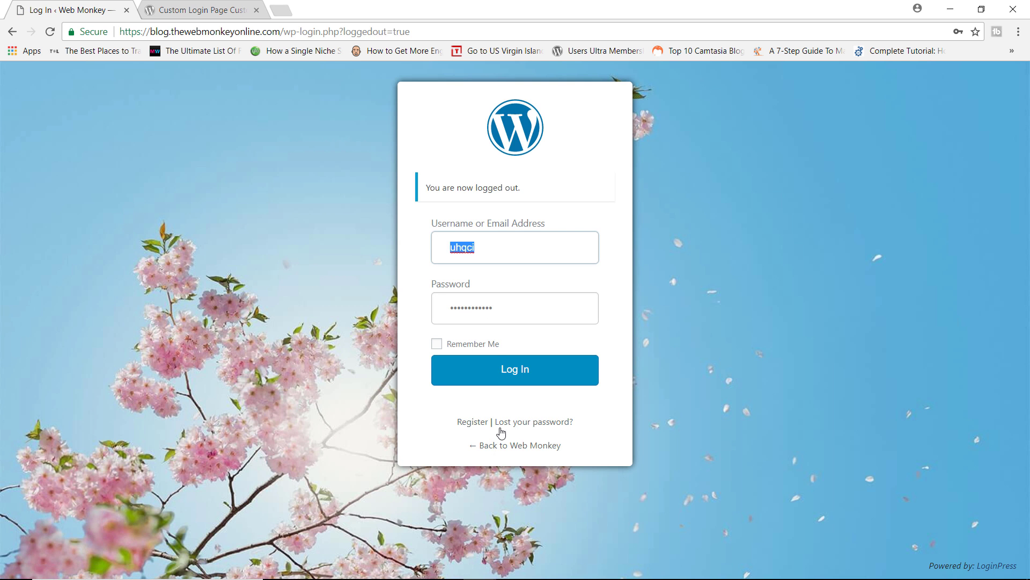
{"action": "left_click", "coordinate": [482, 423]}
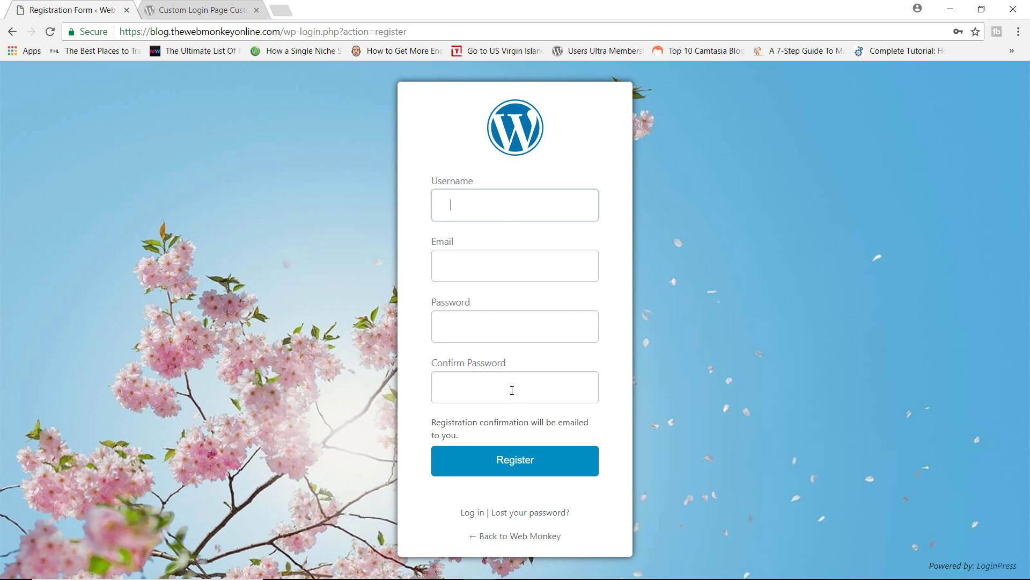
{"action": "left_click", "coordinate": [473, 513]}
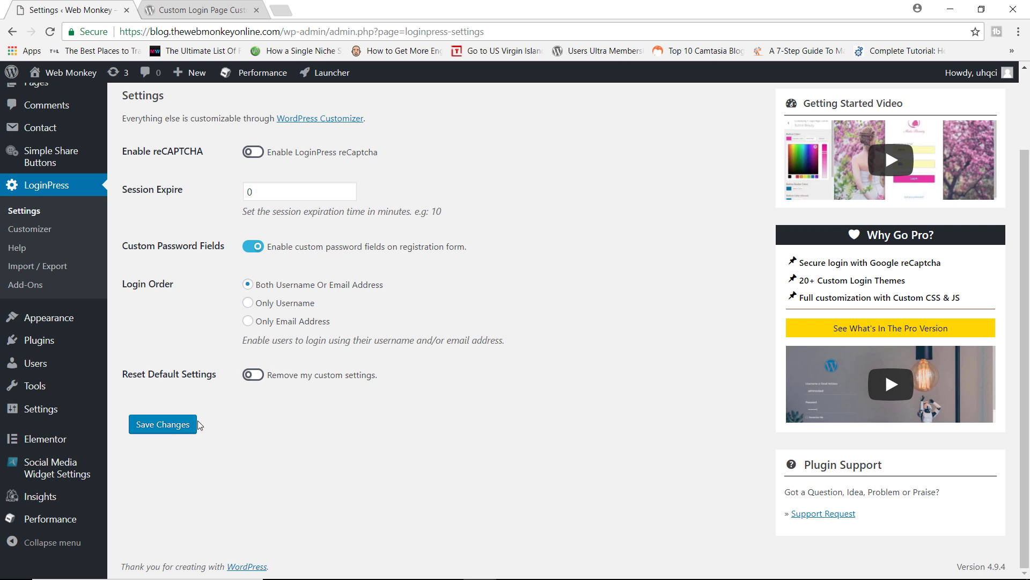
Step: Save the LoginPress settings and open the login page in the WordPress Customizer
{"action": "left_click", "coordinate": [174, 430]}
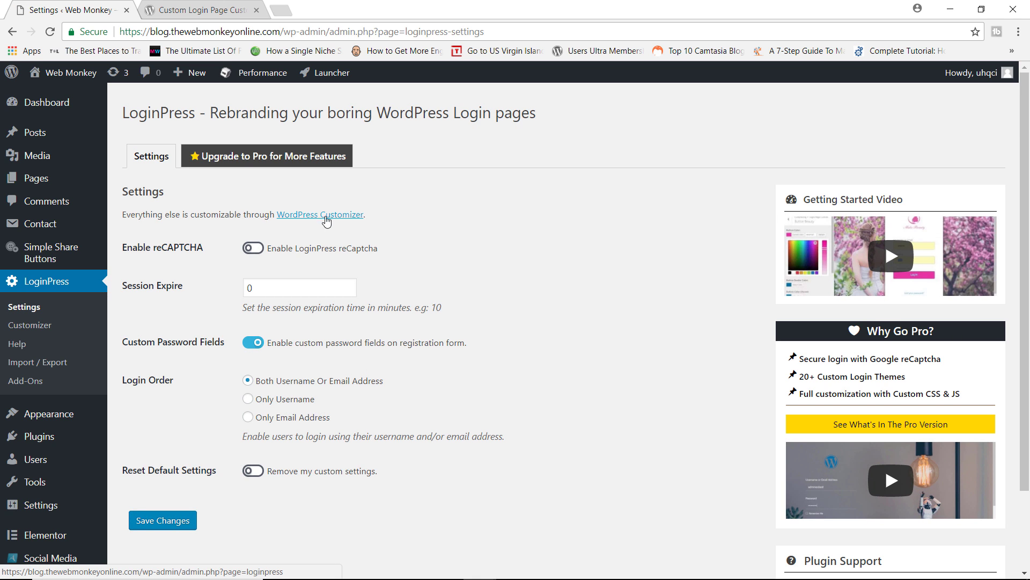
{"action": "left_click", "coordinate": [322, 220]}
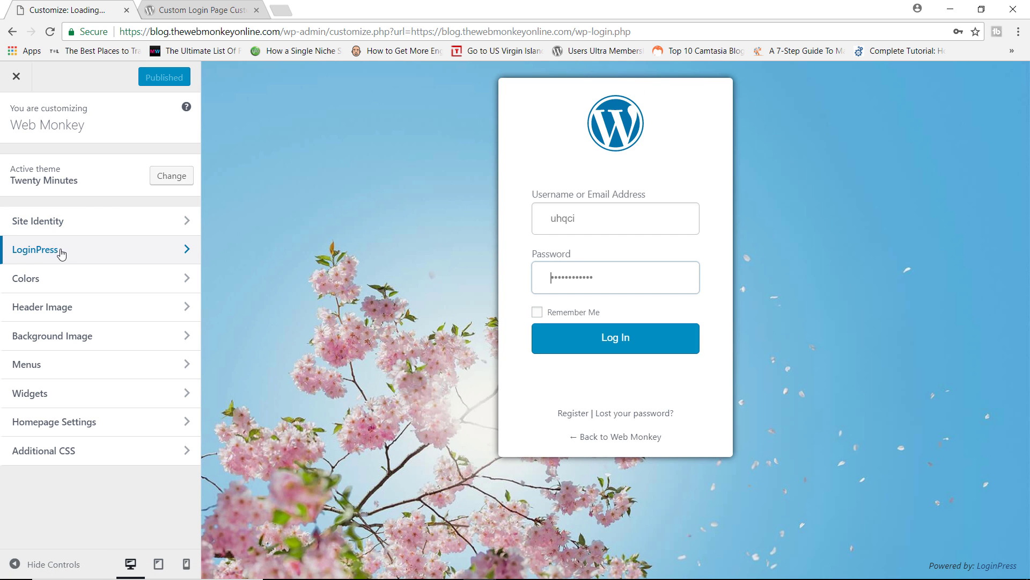
Step: Look through the LoginPress themes and the Google Fonts options in the customizer
{"action": "left_click", "coordinate": [165, 252]}
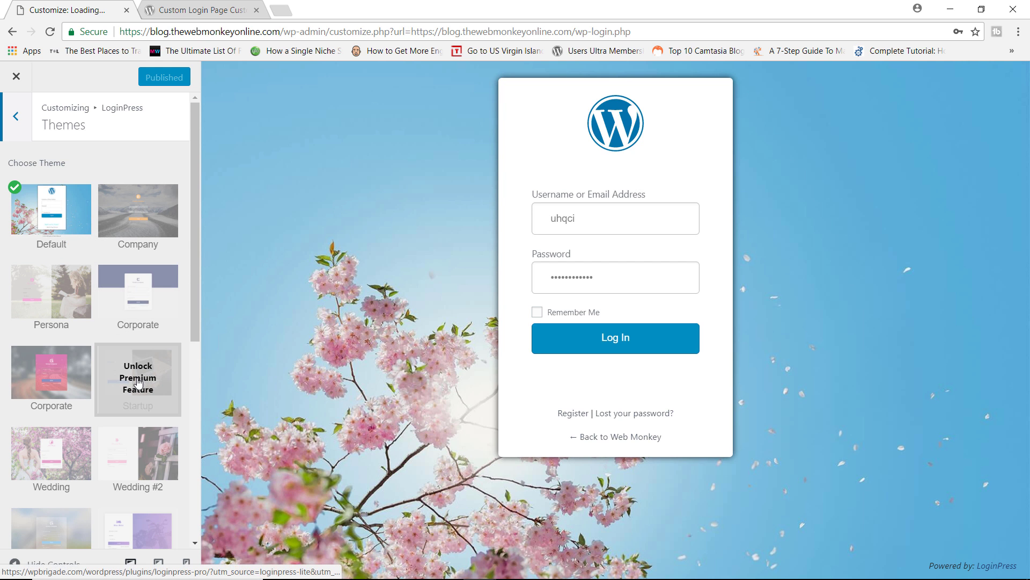
{"action": "scroll", "coordinate": [115, 370], "scroll_direction": "down", "scroll_amount": 4}
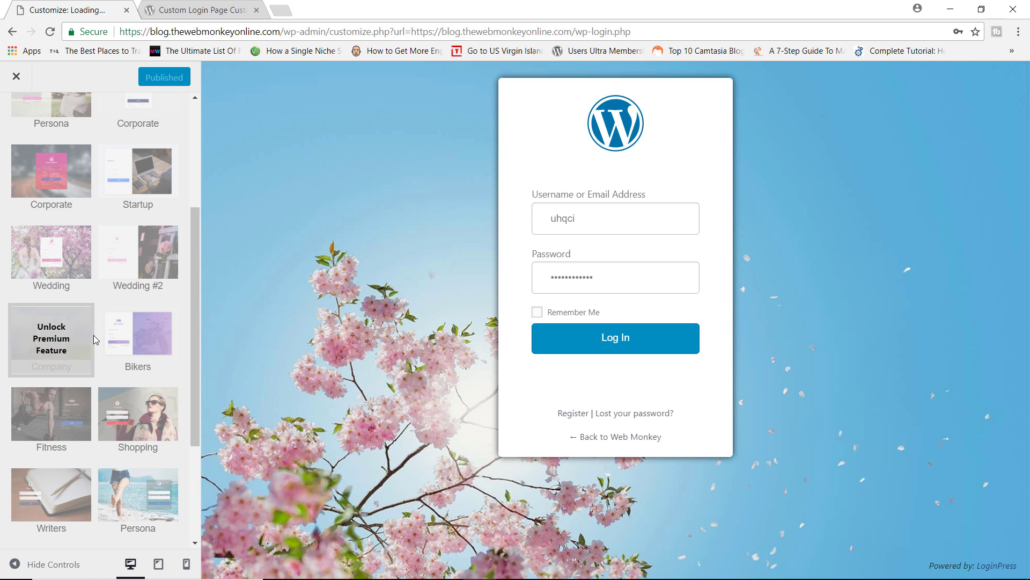
{"action": "scroll", "coordinate": [95, 339], "scroll_direction": "up", "scroll_amount": 5}
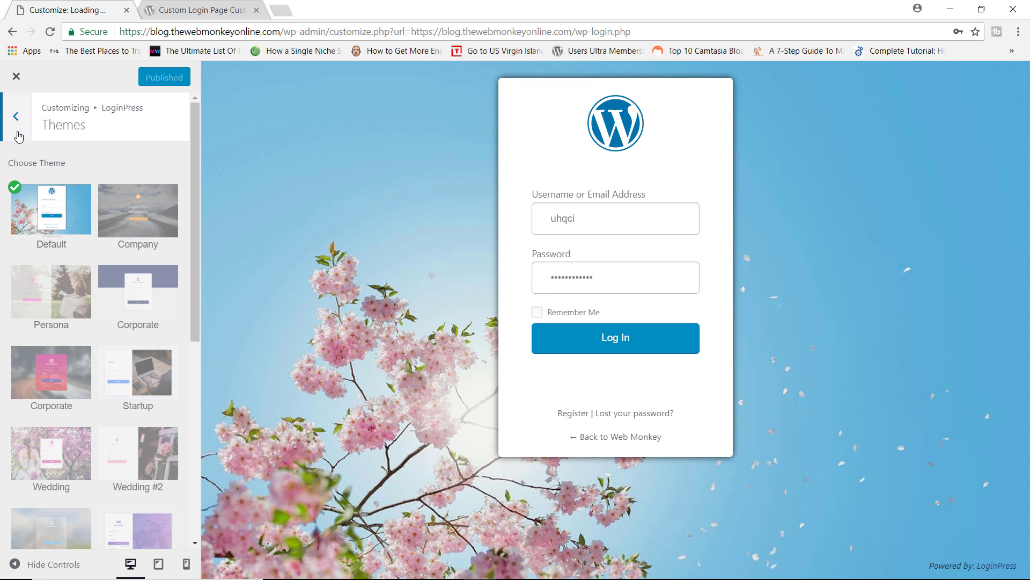
{"action": "left_click", "coordinate": [21, 128]}
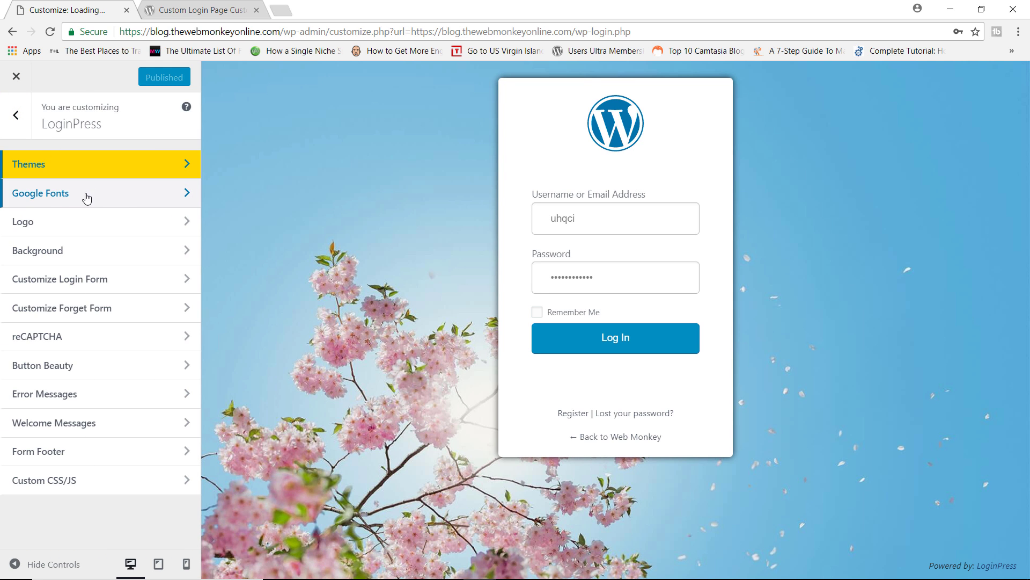
{"action": "left_click", "coordinate": [84, 199]}
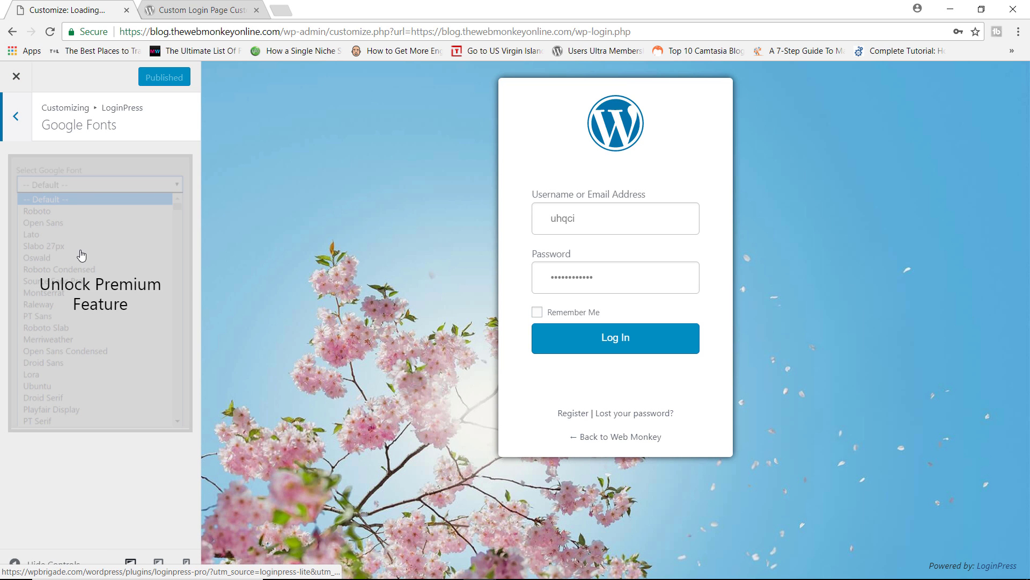
{"action": "left_click", "coordinate": [18, 130]}
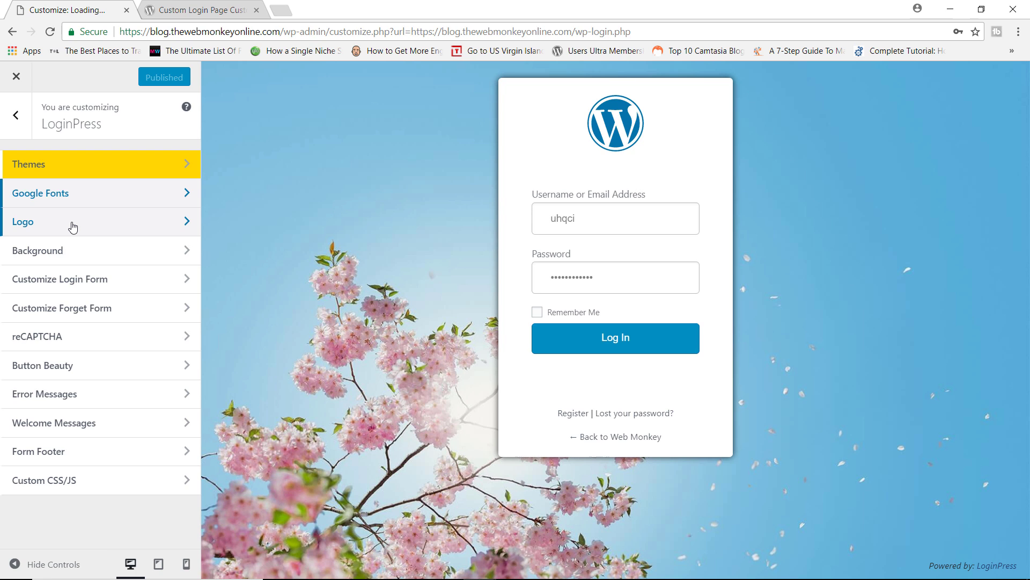
Step: Use monkey-logo.png from the Media Library as the login page logo and set the logo width to 291 px
{"action": "left_click", "coordinate": [73, 226]}
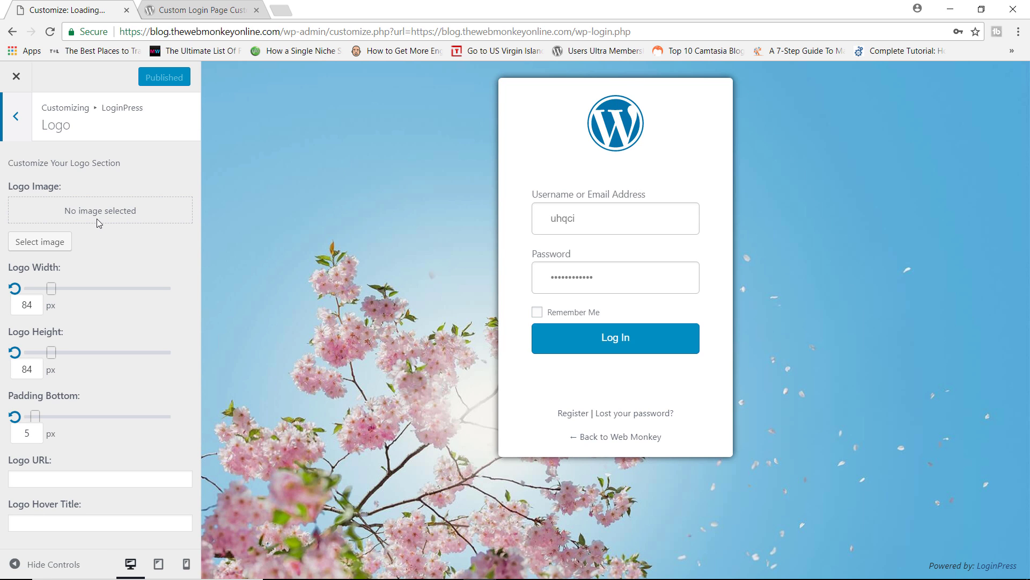
{"action": "left_click", "coordinate": [45, 241]}
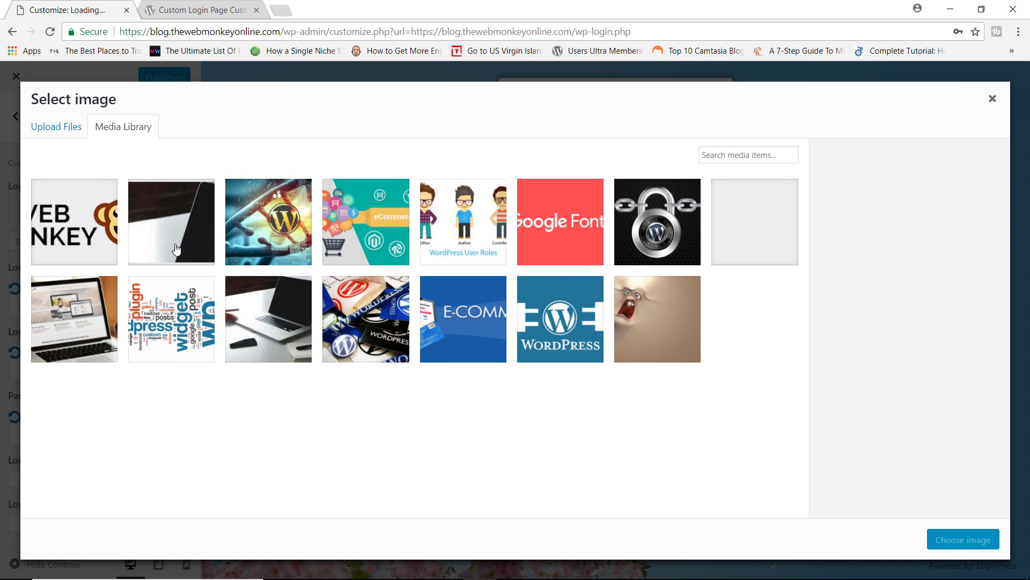
{"action": "left_click", "coordinate": [76, 228]}
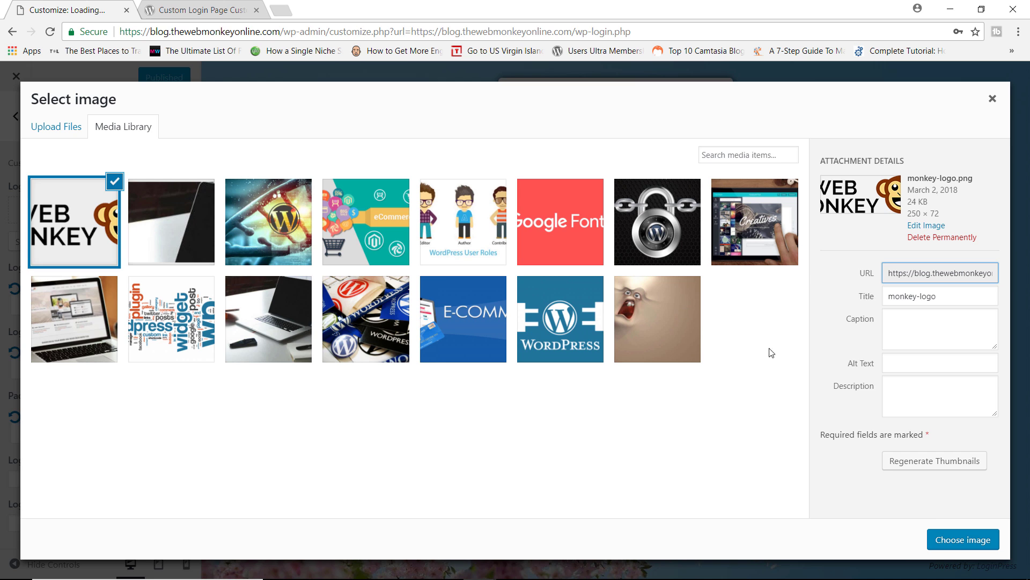
{"action": "left_click", "coordinate": [954, 541]}
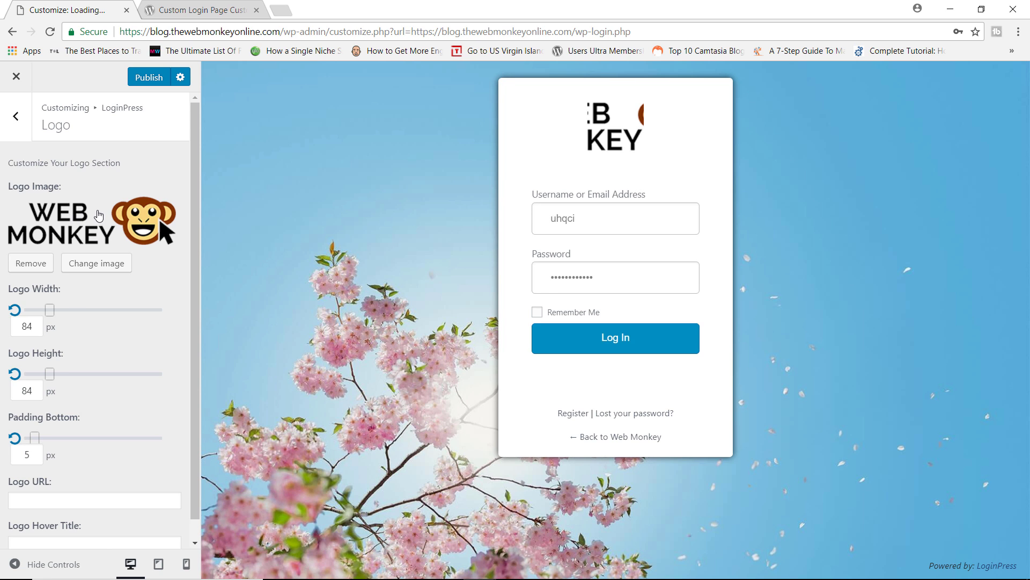
{"action": "left_click", "coordinate": [51, 310]}
{"action": "left_click_drag", "start_coordinate": [53, 314], "coordinate": [105, 317]}
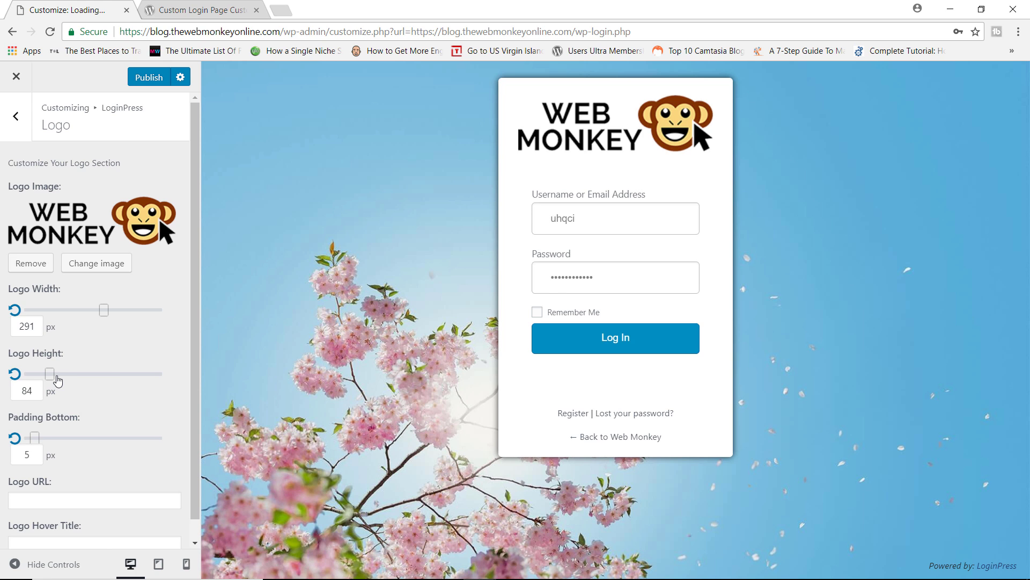
Step: Set the logo hover title to "Hey !!!!"
{"action": "scroll", "coordinate": [168, 361], "scroll_direction": "down", "scroll_amount": 1}
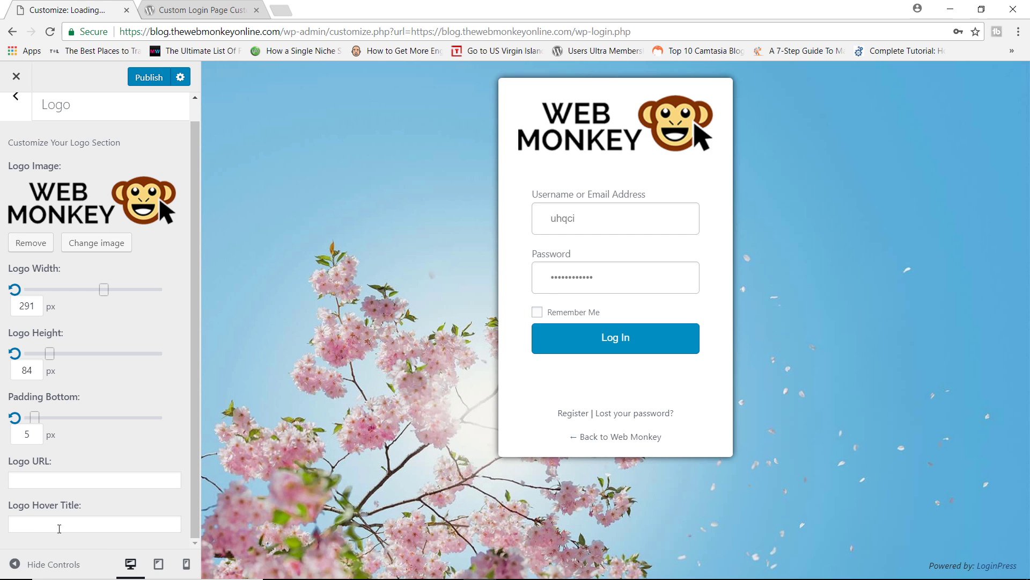
{"action": "left_click", "coordinate": [68, 527]}
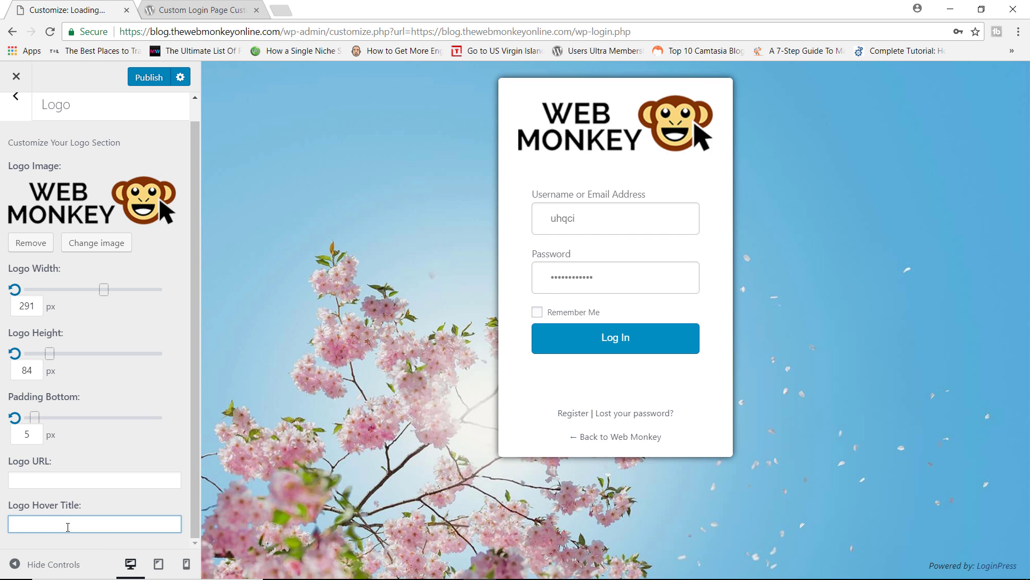
{"action": "type", "text": "Hey !!!!"}
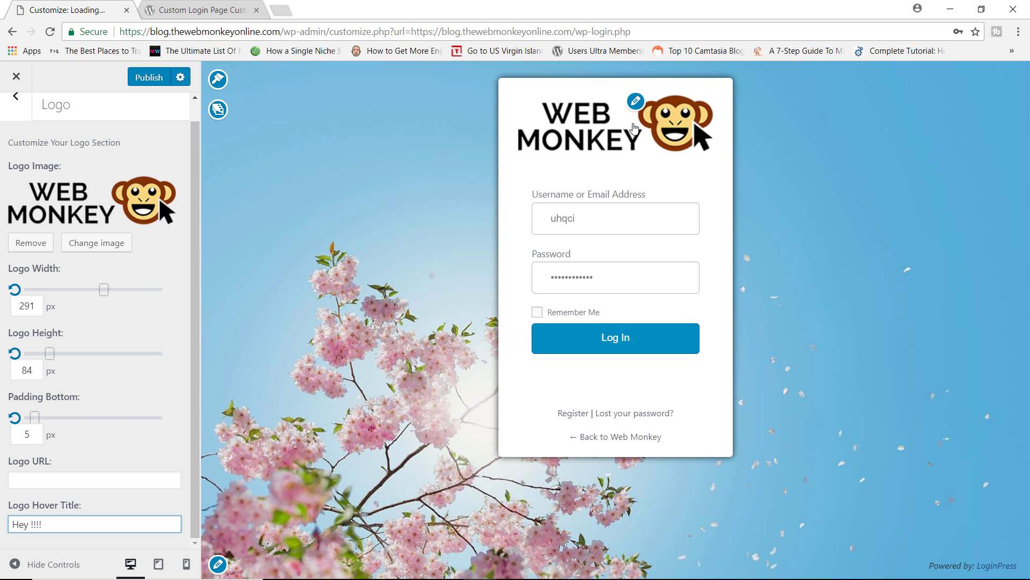
Step: Leave the logo settings and open the Background section of LoginPress
{"action": "mouse_move", "coordinate": [633, 128]}
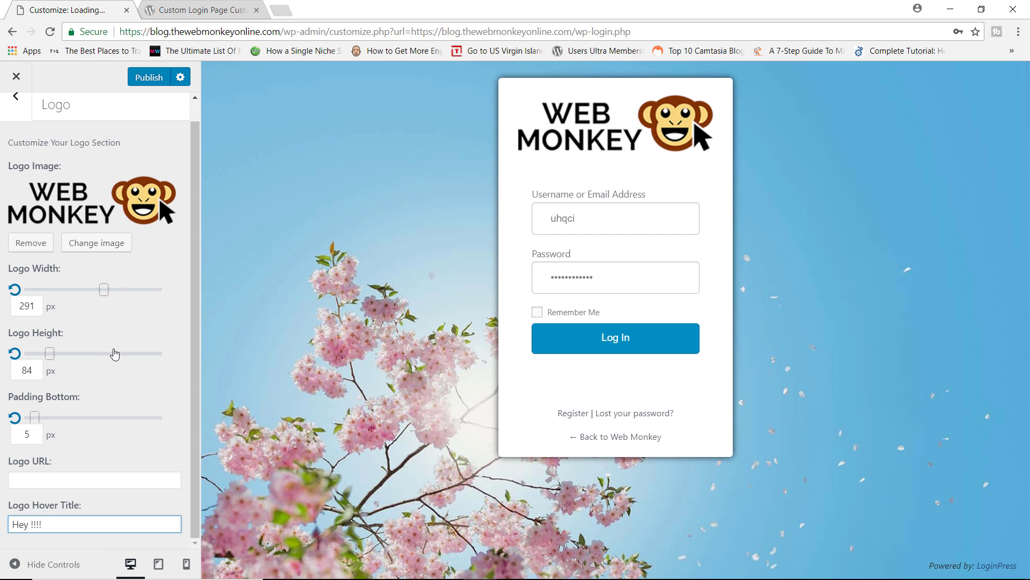
{"action": "scroll", "coordinate": [142, 361], "scroll_direction": "up", "scroll_amount": 1}
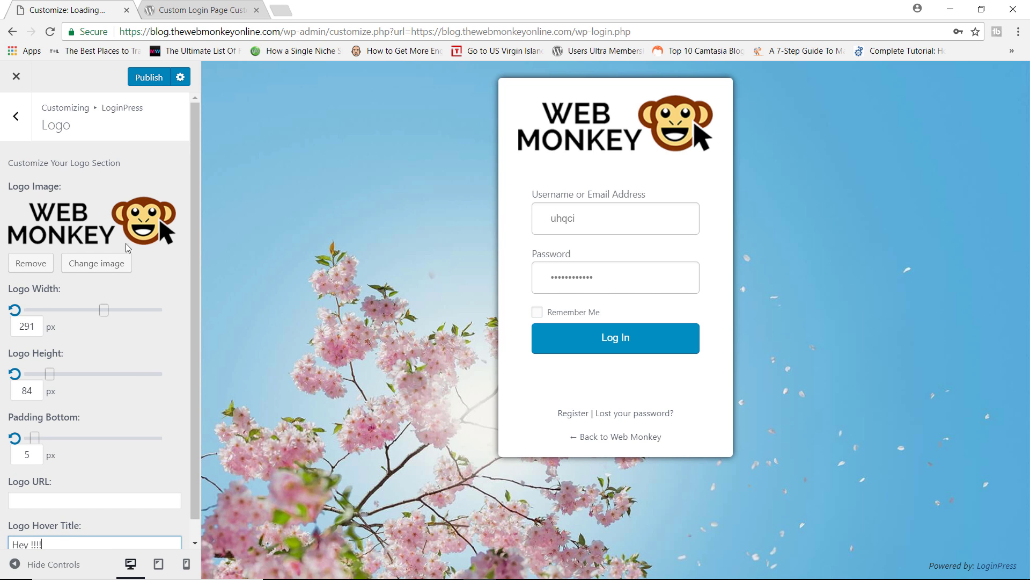
{"action": "left_click", "coordinate": [19, 120]}
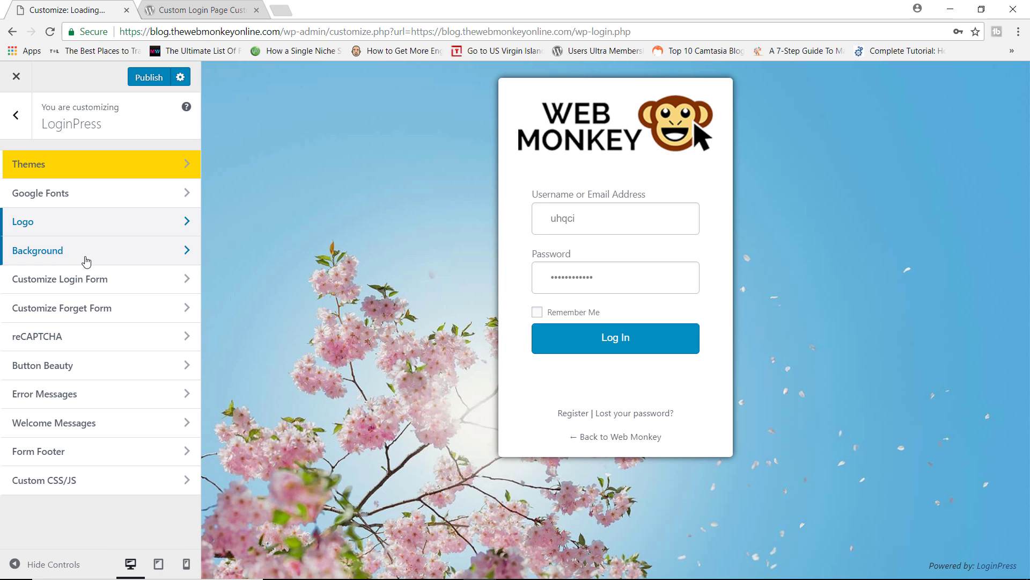
{"action": "left_click", "coordinate": [95, 258]}
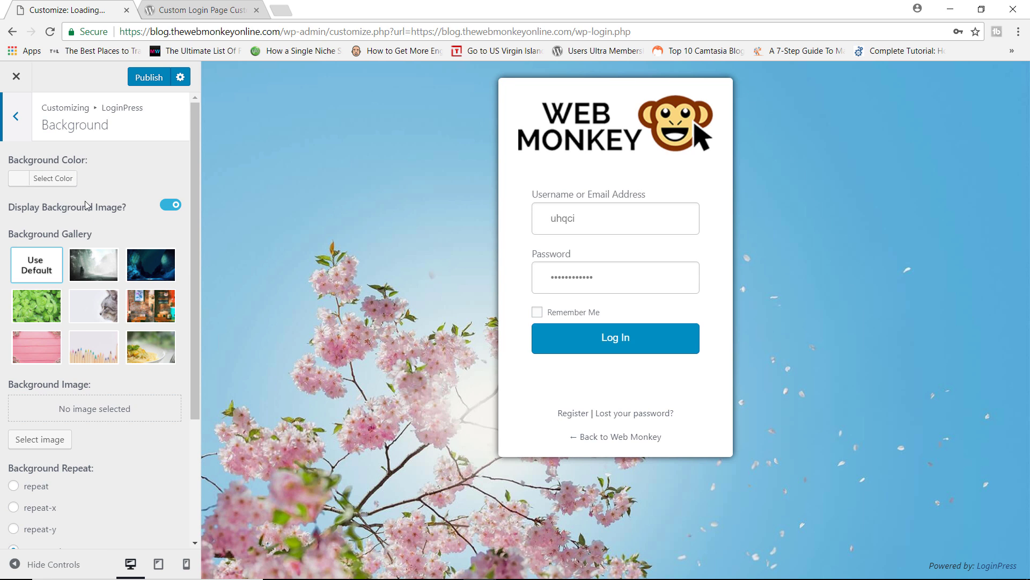
Step: Try the blue night canyon, green leaves and cat gallery images as the login page background
{"action": "left_click", "coordinate": [151, 271]}
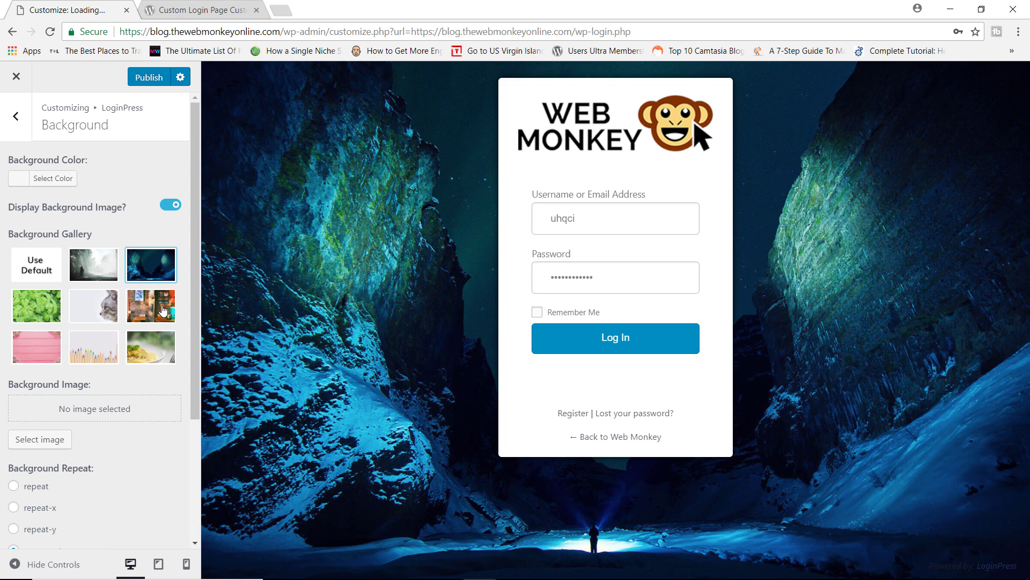
{"action": "scroll", "coordinate": [112, 274], "scroll_direction": "down", "scroll_amount": 2}
{"action": "left_click", "coordinate": [46, 248]}
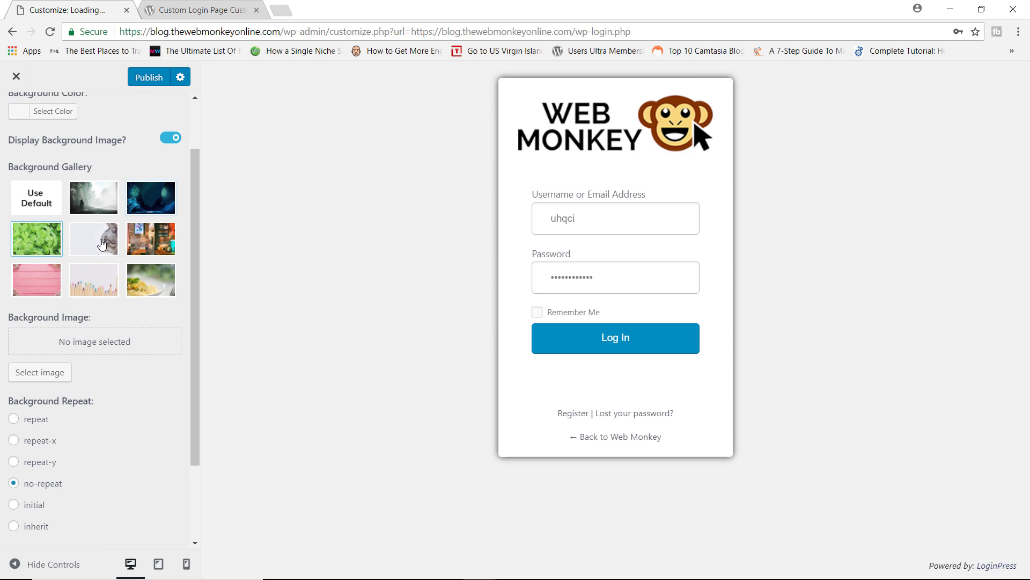
{"action": "left_click", "coordinate": [102, 239]}
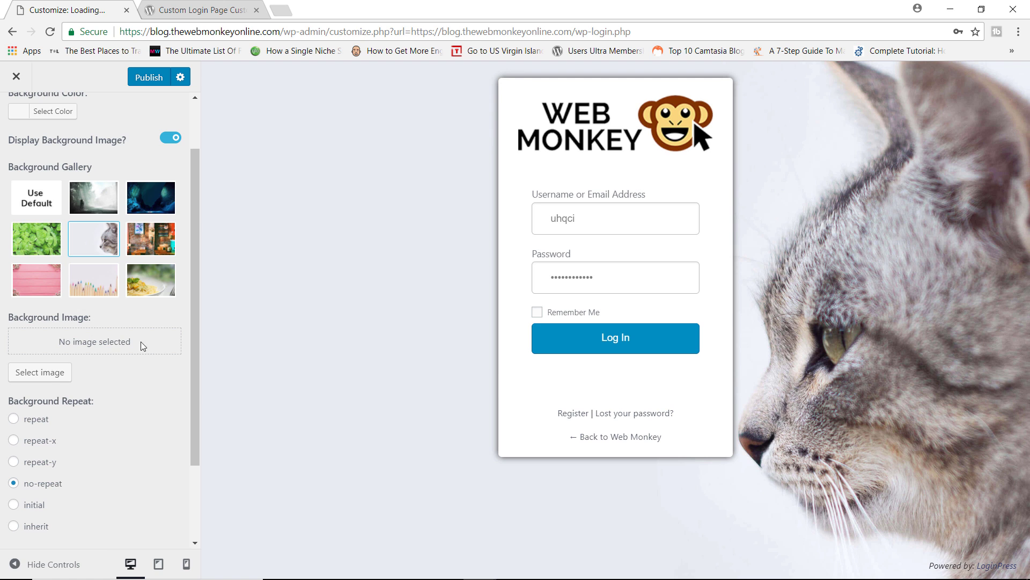
Step: Use 404.jpg from the Media Library as the login page background image
{"action": "left_click", "coordinate": [46, 373]}
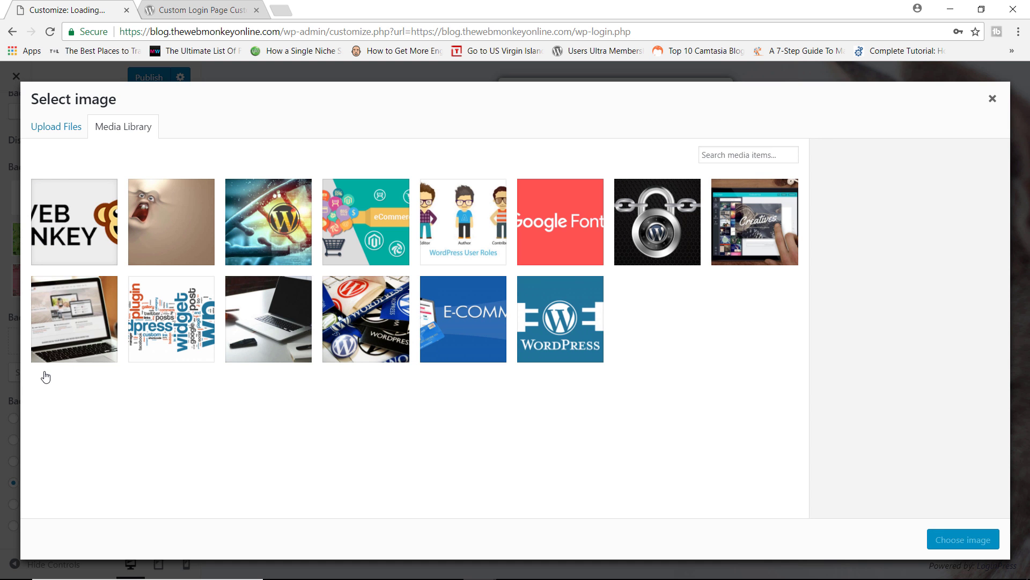
{"action": "left_click", "coordinate": [171, 227]}
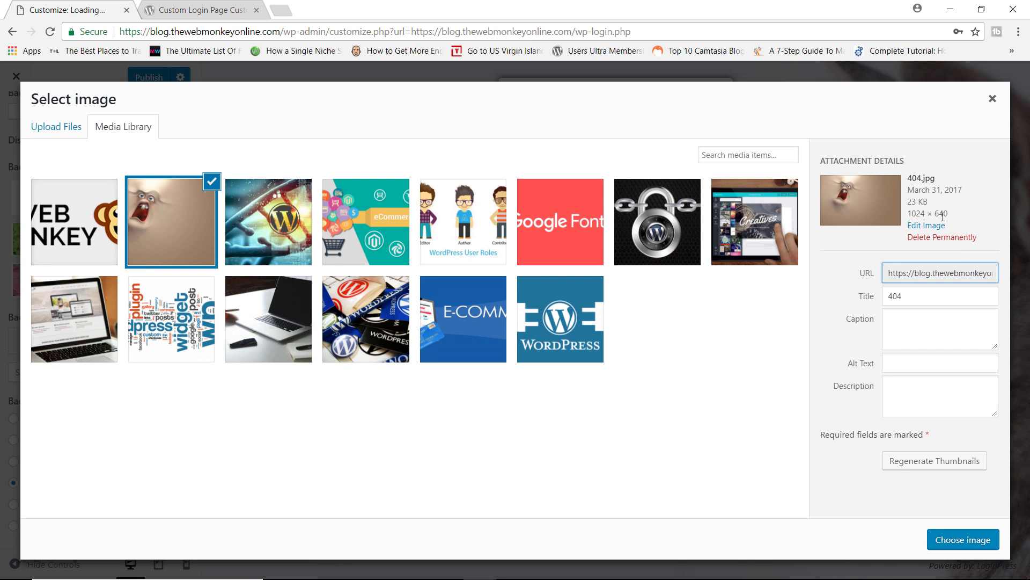
{"action": "left_click", "coordinate": [962, 539]}
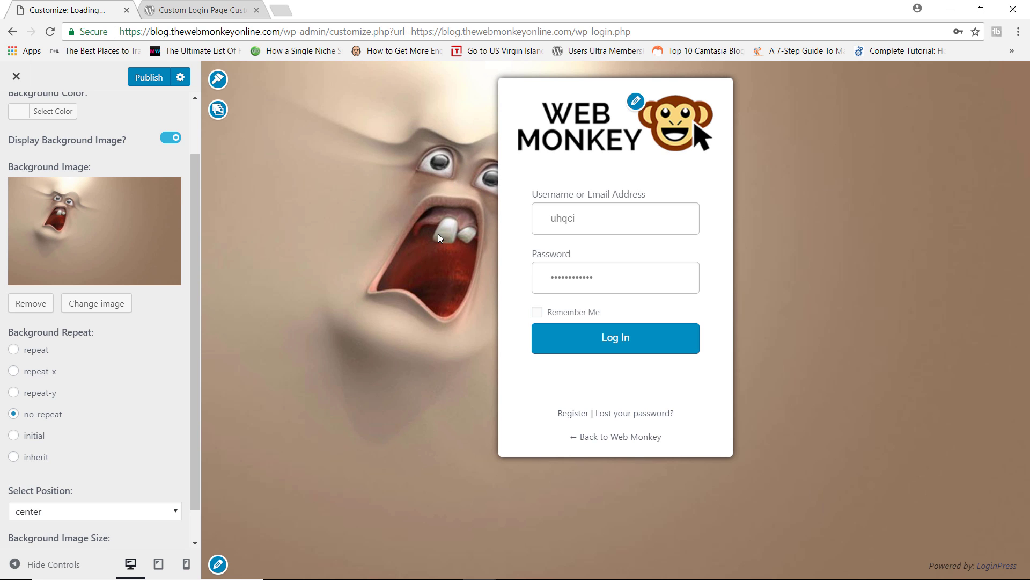
Step: Try the repeat and repeat-x options for the background image, ending with Background Repeat set to repeat-y
{"action": "scroll", "coordinate": [119, 434], "scroll_direction": "down", "scroll_amount": 1}
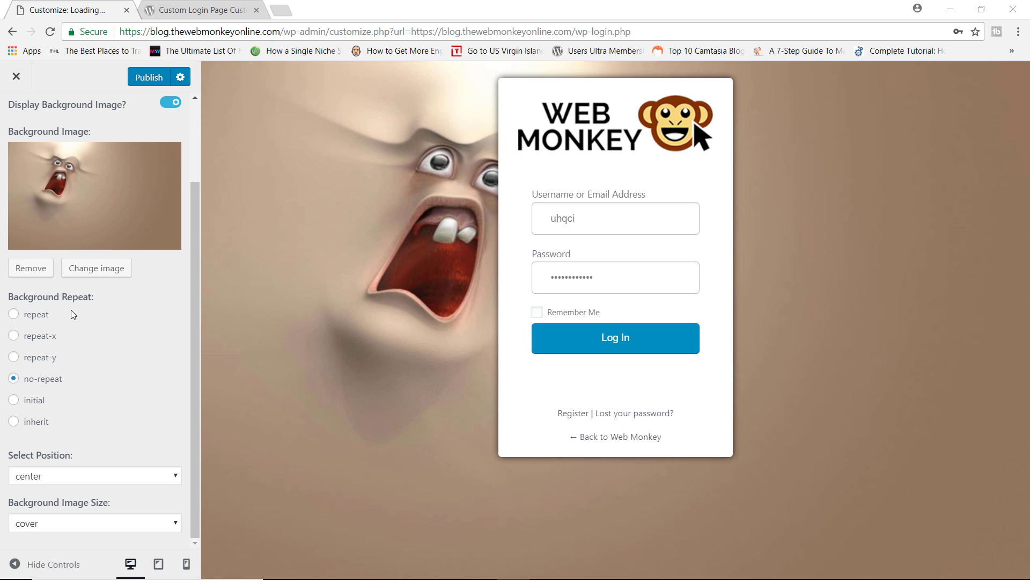
{"action": "left_click", "coordinate": [40, 315]}
{"action": "left_click", "coordinate": [41, 339]}
{"action": "left_click", "coordinate": [34, 365]}
Step: Try the left center and left bottom background positions, ending with the position set to center bottom
{"action": "left_click", "coordinate": [69, 477]}
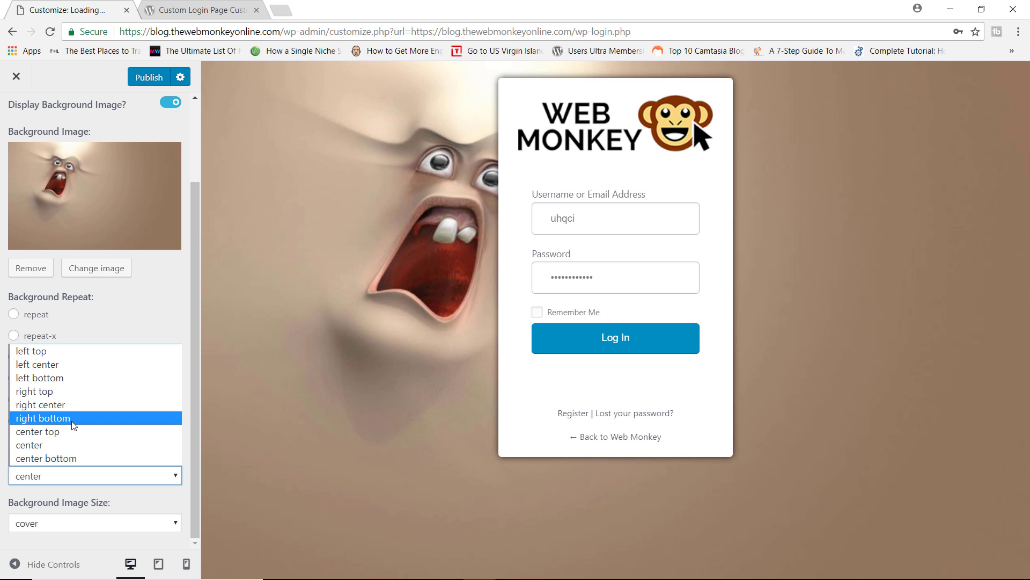
{"action": "left_click", "coordinate": [45, 365]}
{"action": "left_click", "coordinate": [52, 482]}
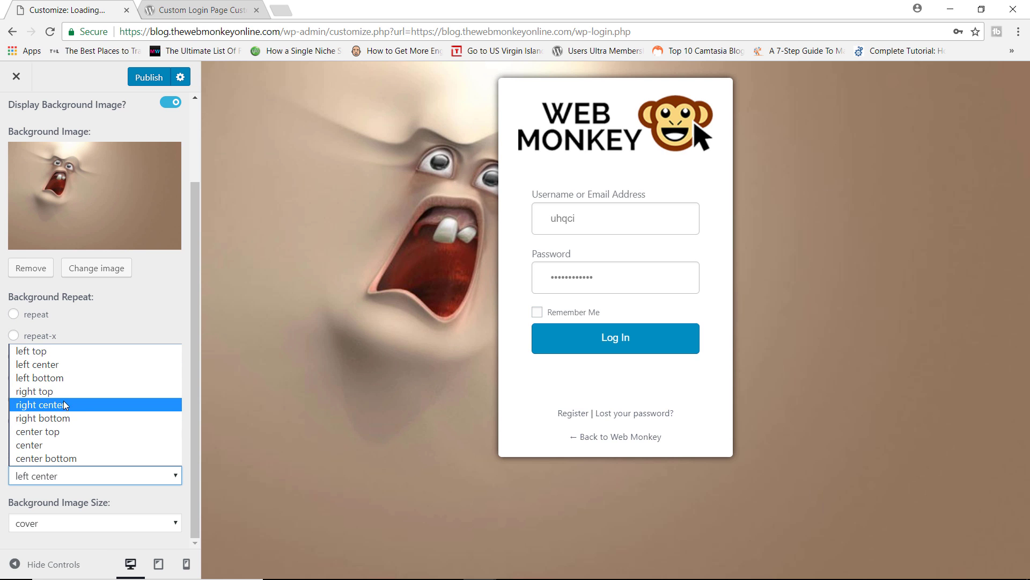
{"action": "left_click", "coordinate": [69, 382]}
{"action": "left_click", "coordinate": [53, 481]}
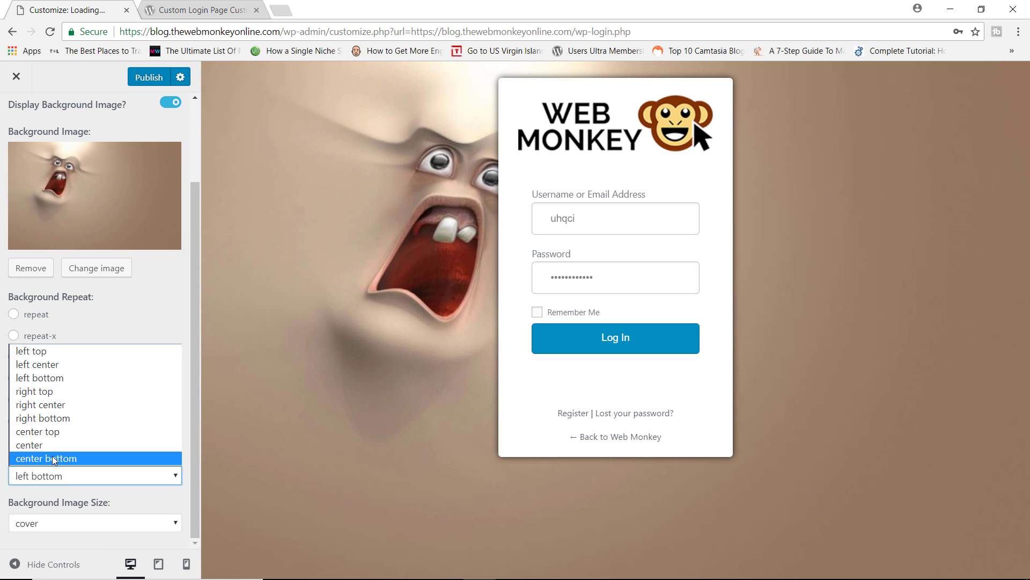
{"action": "left_click", "coordinate": [53, 455]}
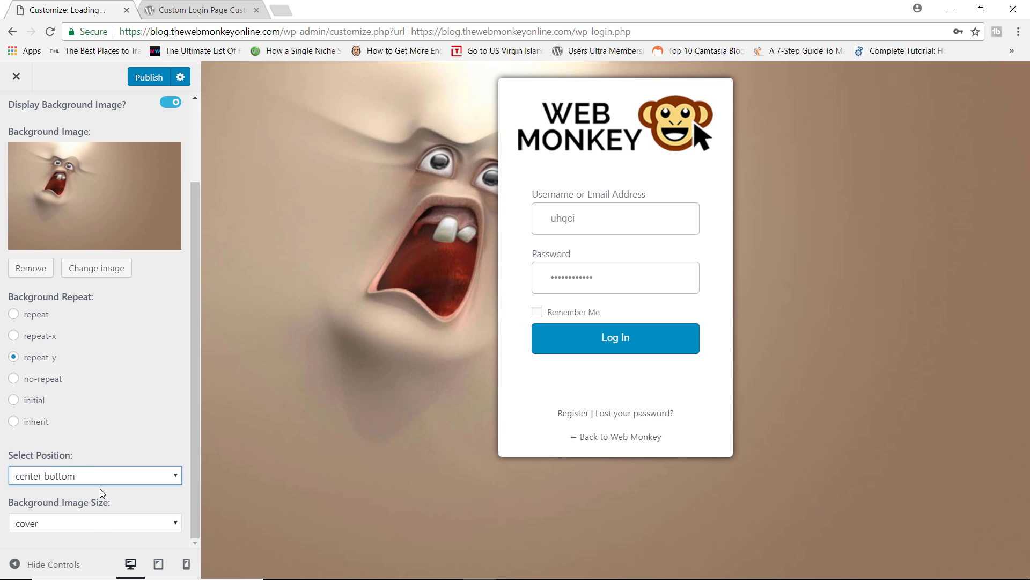
Step: Compare the auto and cover sizes for the background image, ending with Background Image Size set to contain
{"action": "left_click", "coordinate": [89, 523]}
{"action": "left_click", "coordinate": [80, 466]}
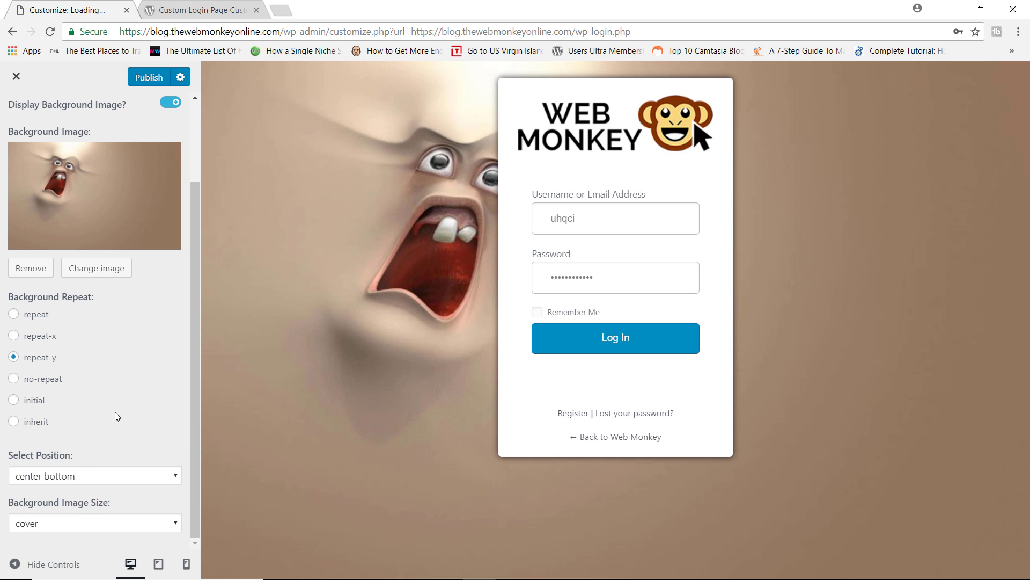
{"action": "left_click", "coordinate": [103, 523]}
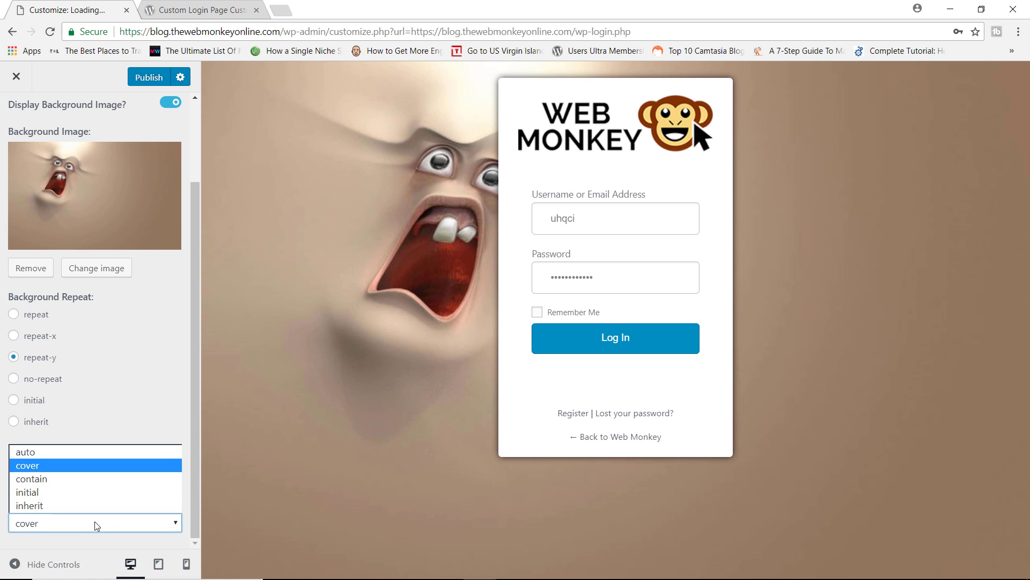
{"action": "left_click", "coordinate": [64, 453]}
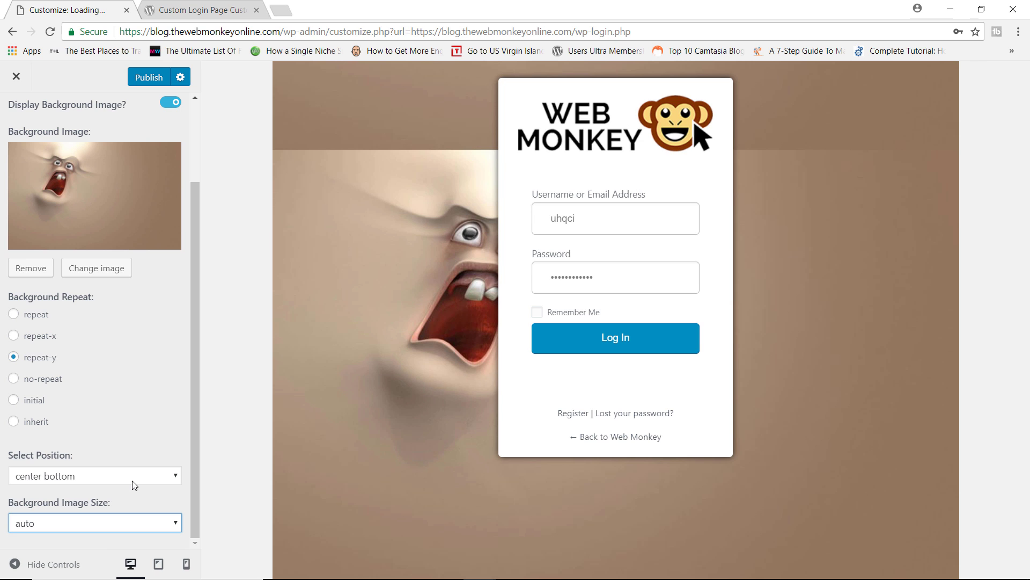
{"action": "left_click", "coordinate": [122, 523]}
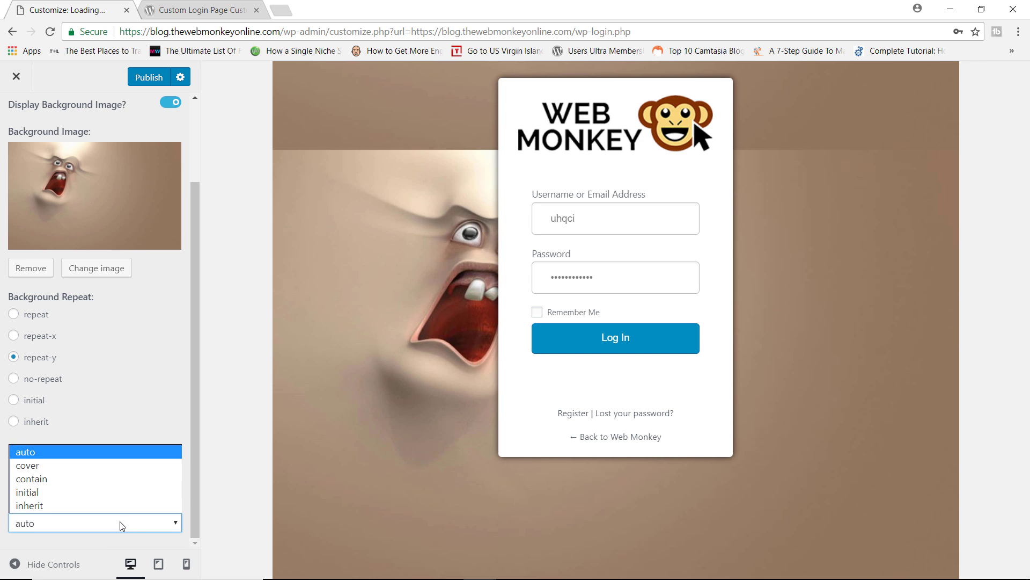
{"action": "left_click", "coordinate": [58, 465]}
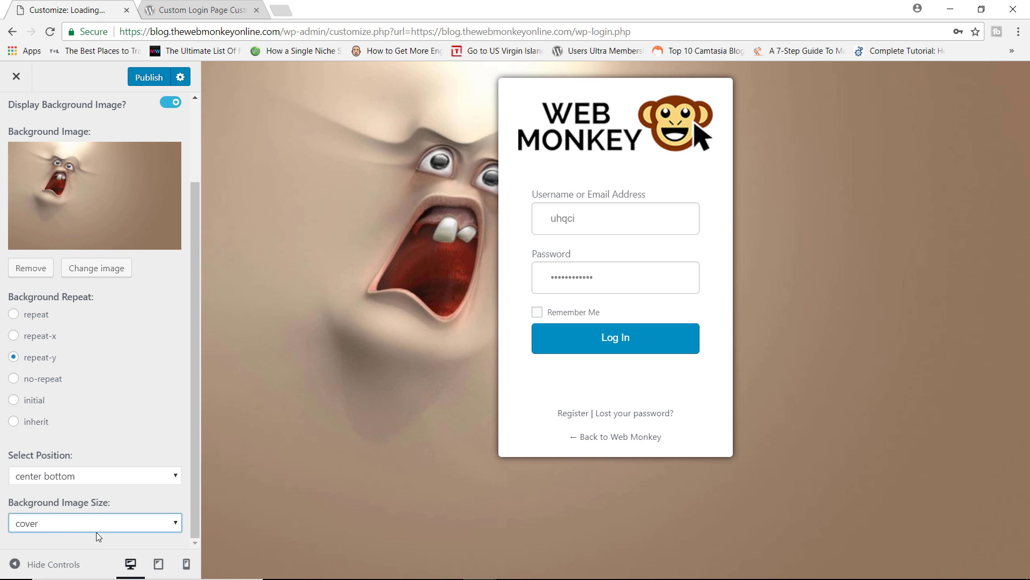
{"action": "left_click", "coordinate": [65, 523]}
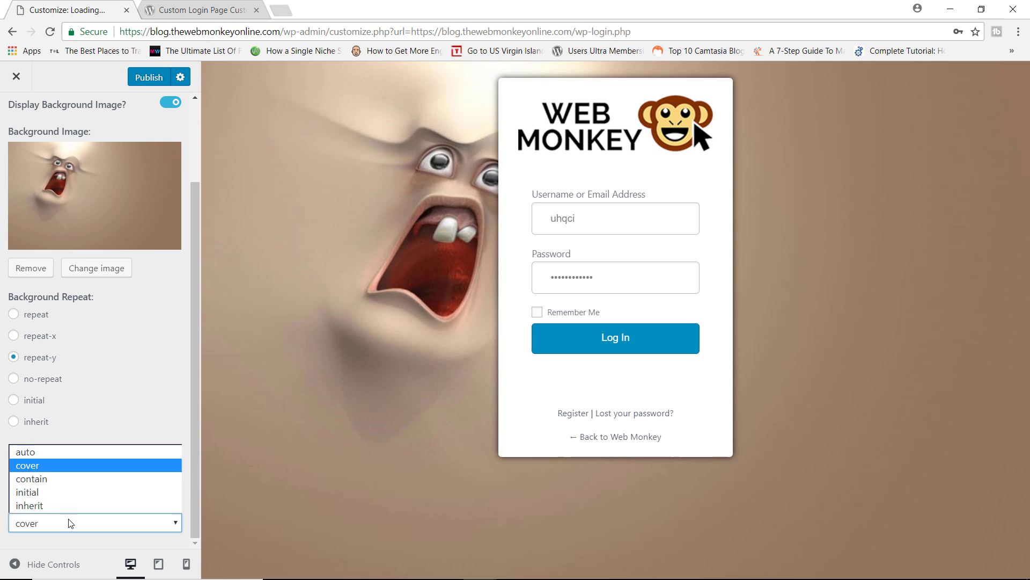
{"action": "left_click", "coordinate": [73, 478]}
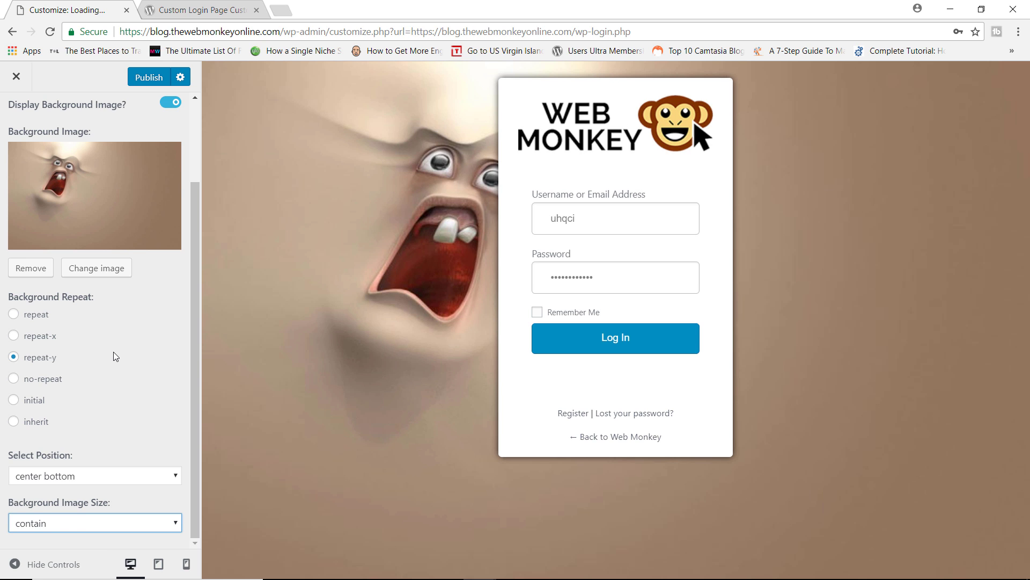
Step: Open the Customize Login Form section and set the form width to 333 px
{"action": "scroll", "coordinate": [115, 352], "scroll_direction": "up", "scroll_amount": 2}
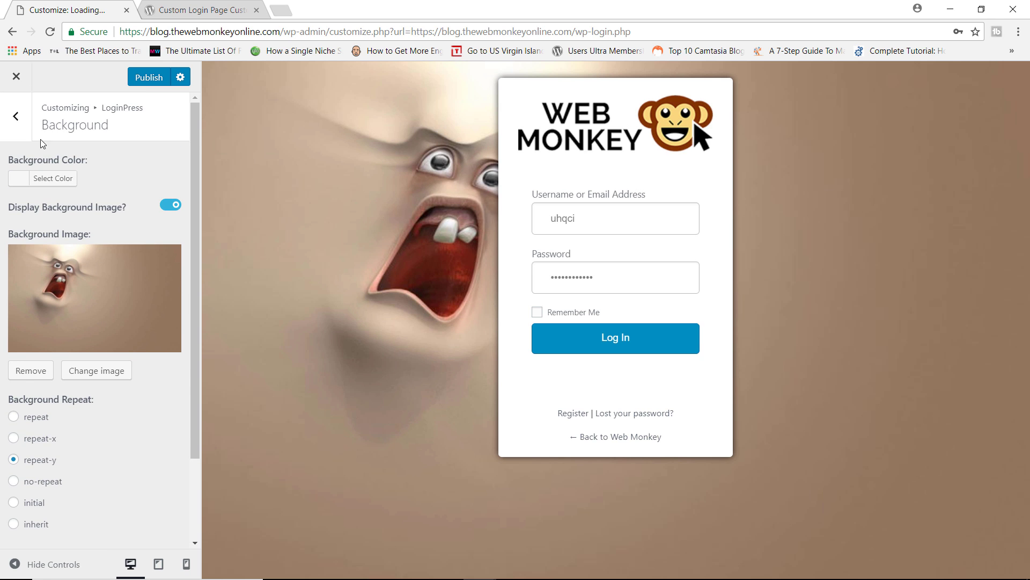
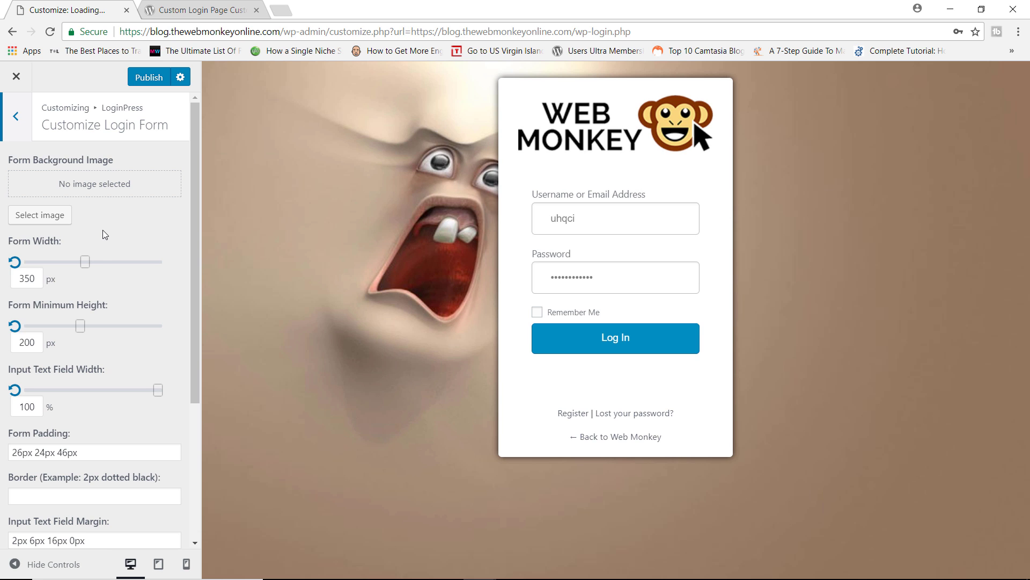
{"action": "mouse_move", "coordinate": [85, 262]}
{"action": "left_mouse_down"}
{"action": "mouse_move", "coordinate": [104, 264]}
{"action": "mouse_move", "coordinate": [82, 263]}
{"action": "left_mouse_up"}
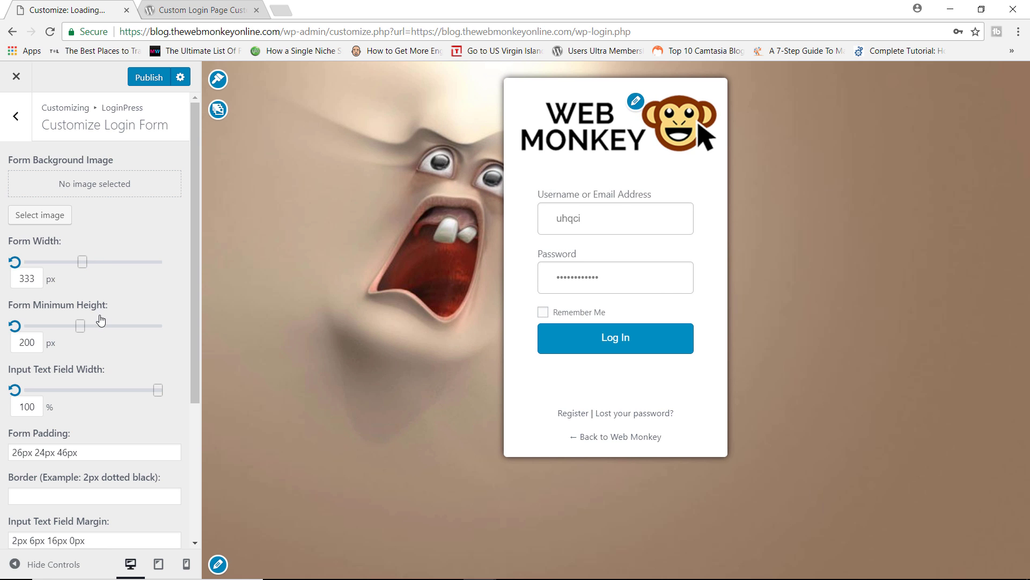
Step: Try a 2px dotted black border on the login form and thicken it to 10px
{"action": "scroll", "coordinate": [193, 351], "scroll_direction": "down", "scroll_amount": 3}
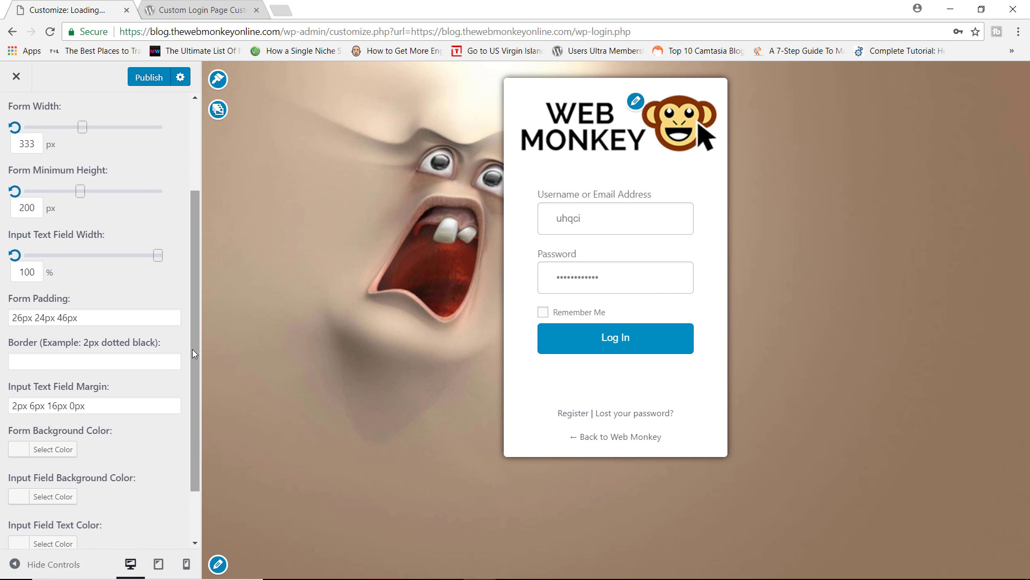
{"action": "scroll", "coordinate": [192, 349], "scroll_direction": "down", "scroll_amount": 2}
{"action": "left_click", "coordinate": [45, 290]}
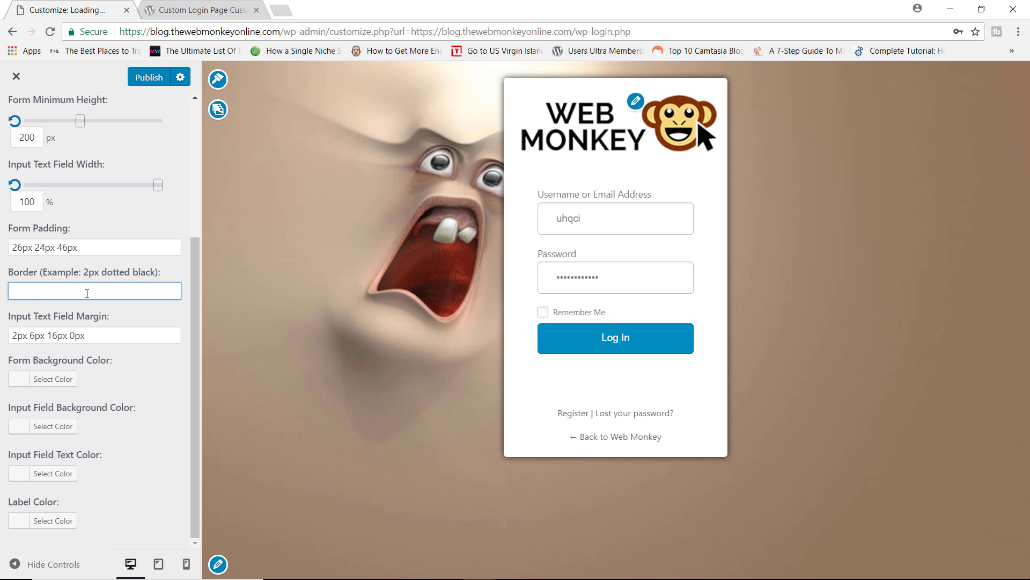
{"action": "type", "text": "2px dotted black"}
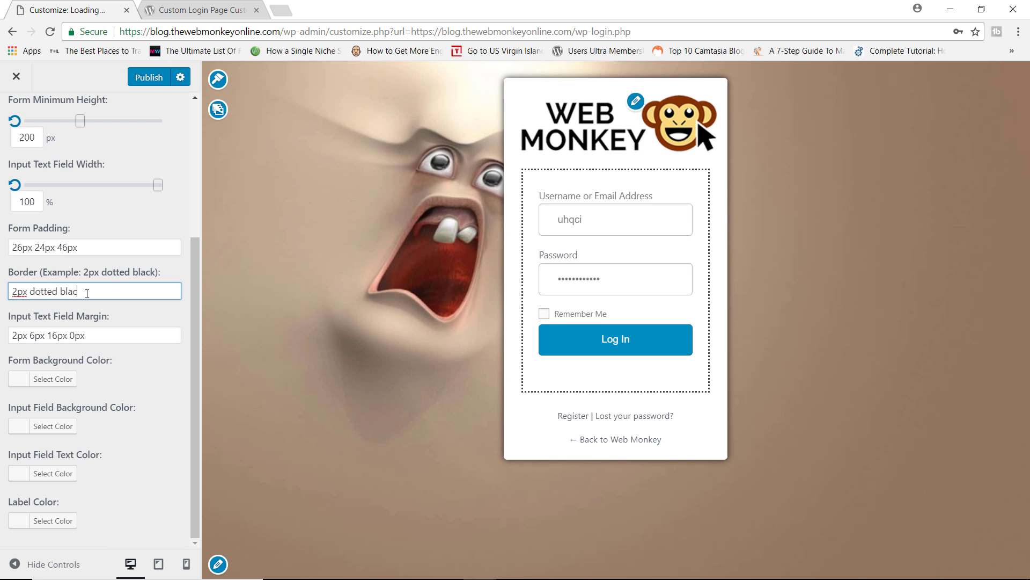
{"action": "left_click", "coordinate": [19, 293]}
{"action": "key", "text": "BackSpace"}
{"action": "type", "text": "10"}
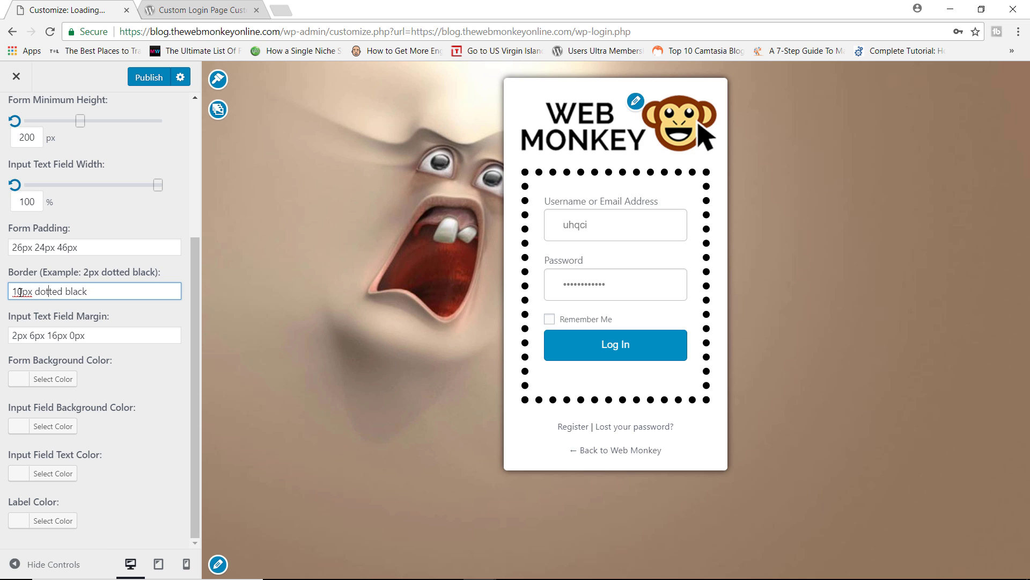
Step: Change the login form border to 10px solid black
{"action": "key", "text": "BackSpace"}
{"action": "key", "text": "BackSpace"}
{"action": "key", "text": "BackSpace"}
{"action": "key", "text": "BackSpace"}
{"action": "key", "text": "BackSpace"}
{"action": "key", "text": "BackSpace"}
{"action": "type", "text": "solid"}
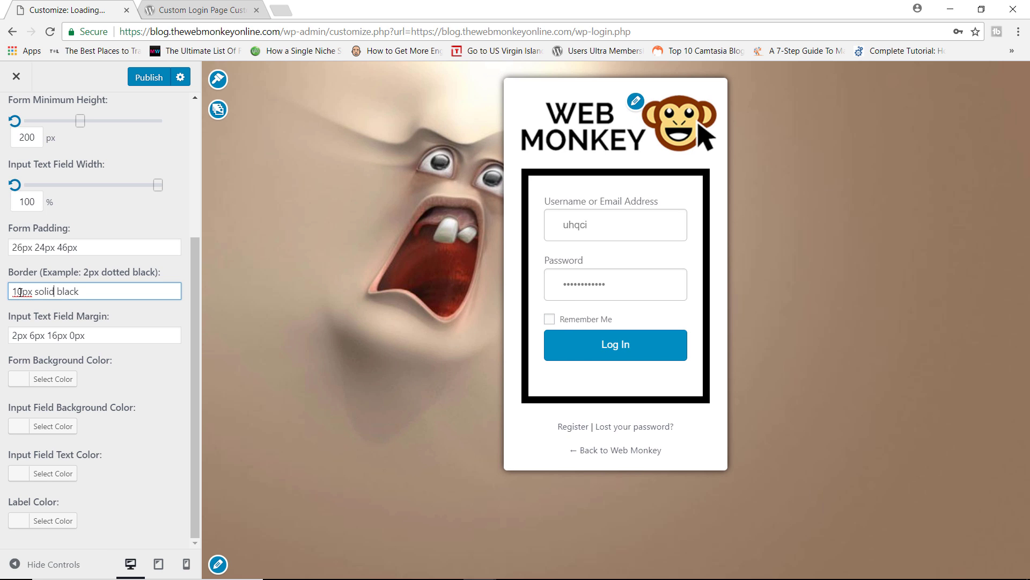
Step: Change the login form border to 10px double black
{"action": "key", "text": "BackSpace"}
{"action": "key", "text": "BackSpace"}
{"action": "key", "text": "BackSpace"}
{"action": "key", "text": "BackSpace"}
{"action": "key", "text": "BackSpace"}
{"action": "type", "text": "doubl"}
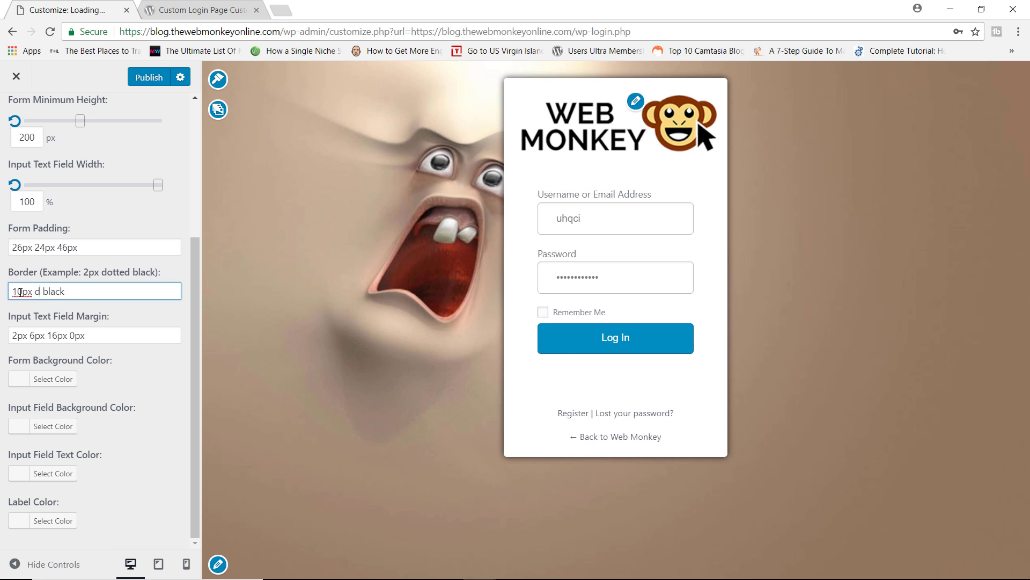
{"action": "type", "text": "e"}
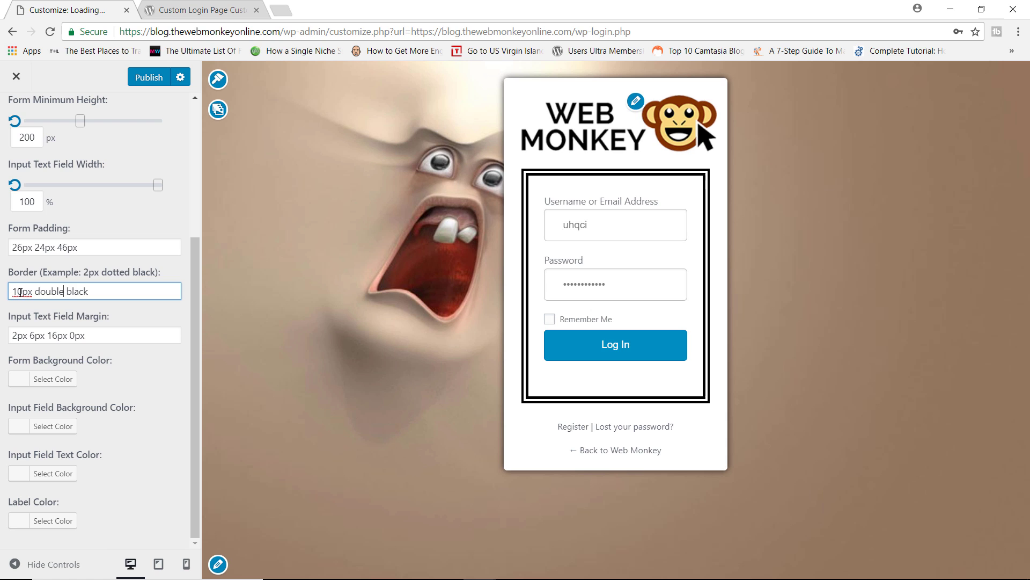
Step: Clear the border value of the login form
{"action": "left_click_drag", "start_coordinate": [99, 296], "coordinate": [7, 296]}
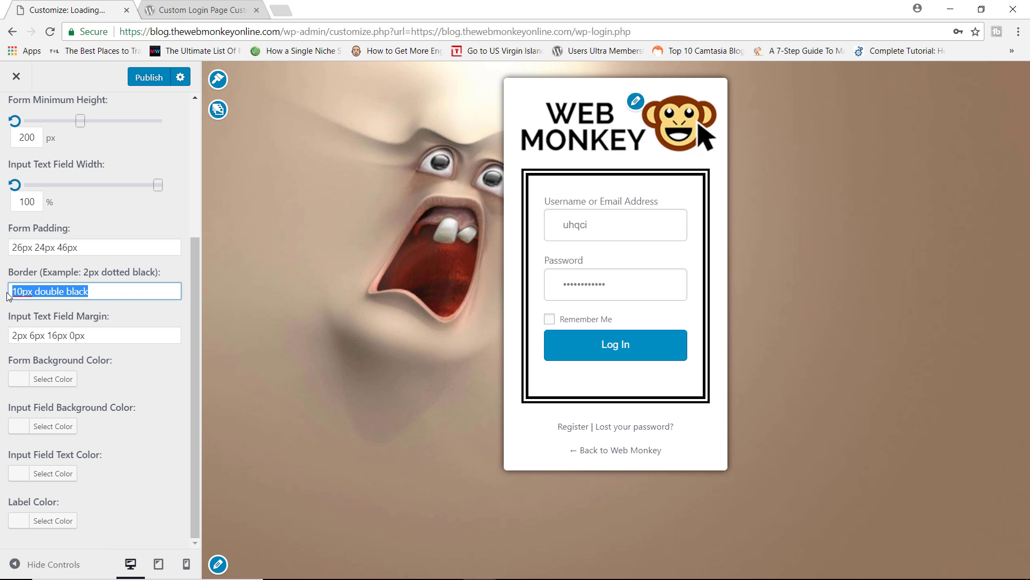
{"action": "key", "text": "BackSpace"}
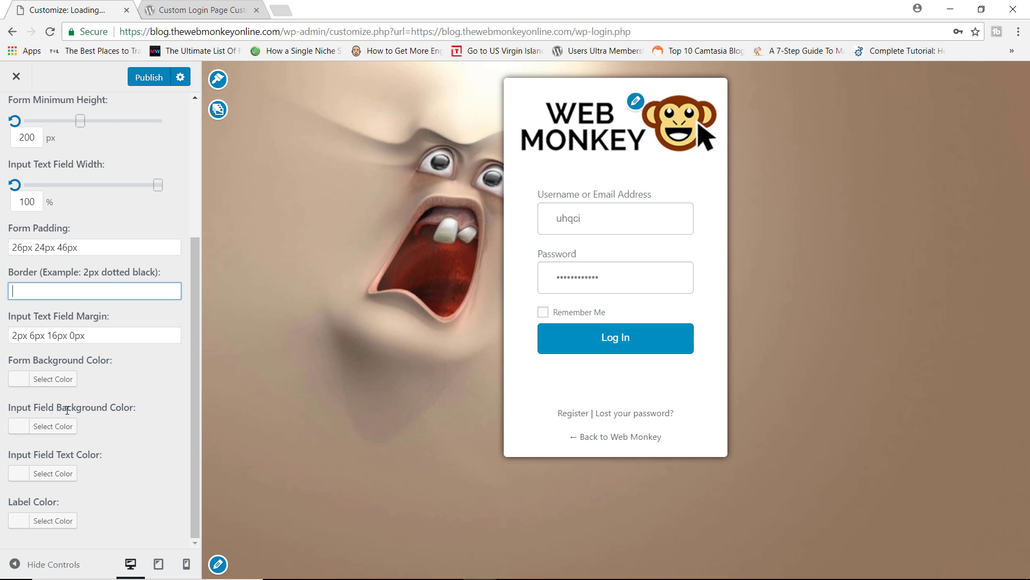
{"action": "scroll", "coordinate": [98, 421], "scroll_direction": "up", "scroll_amount": 4}
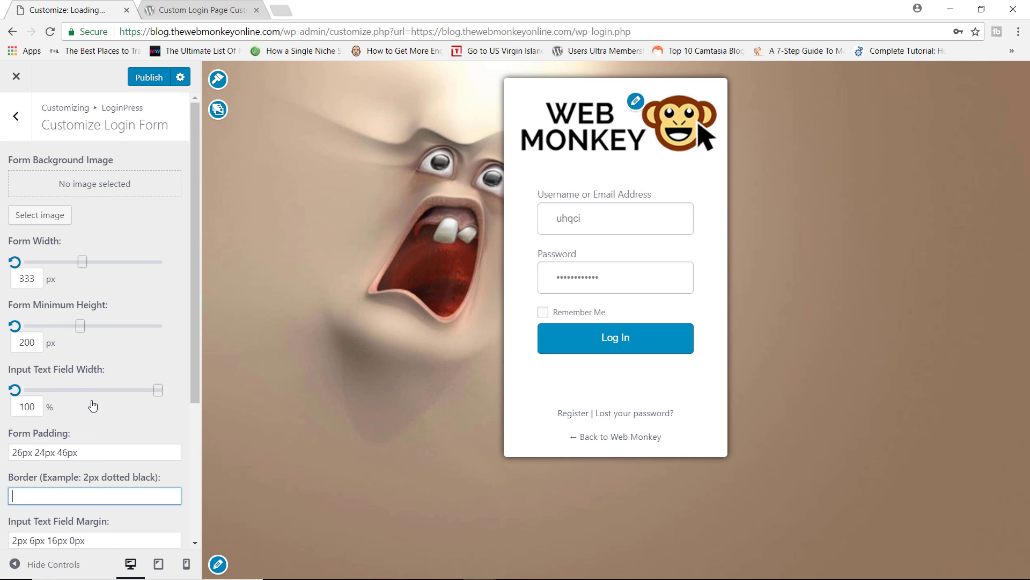
Step: Check the background image and color options offered for the LoginPress forget form
{"action": "left_click", "coordinate": [16, 116]}
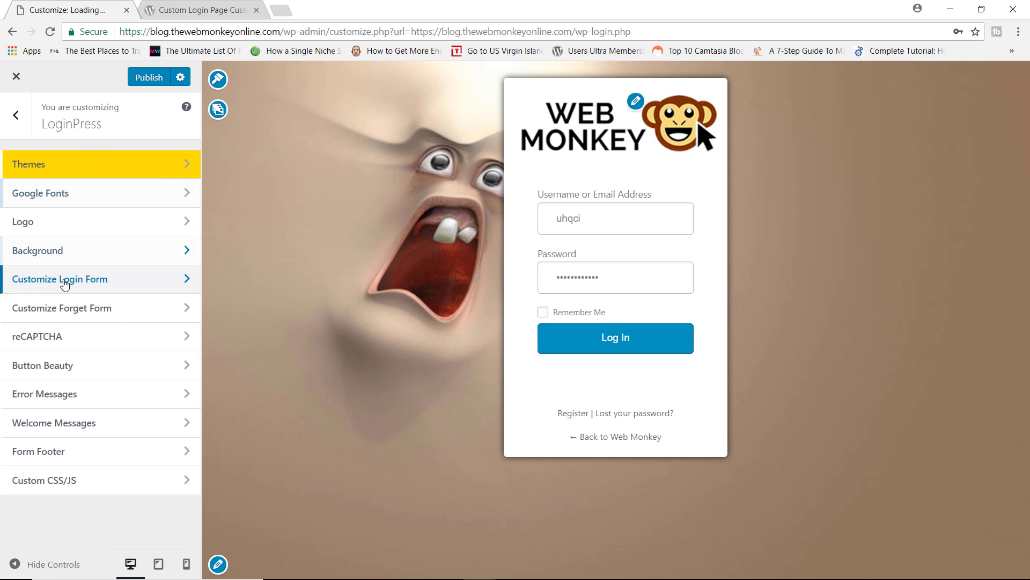
{"action": "left_click", "coordinate": [88, 307]}
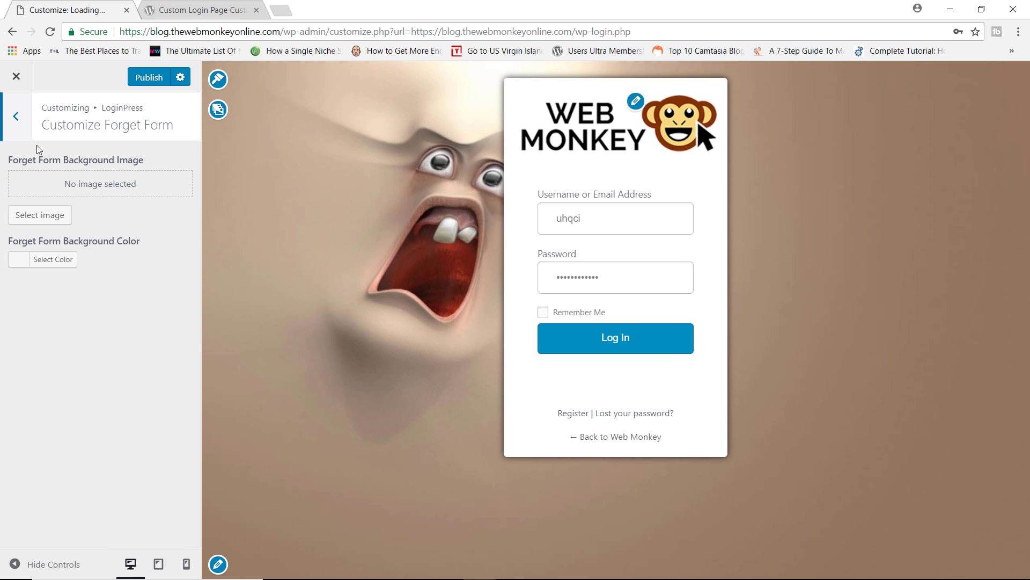
{"action": "left_click", "coordinate": [16, 116]}
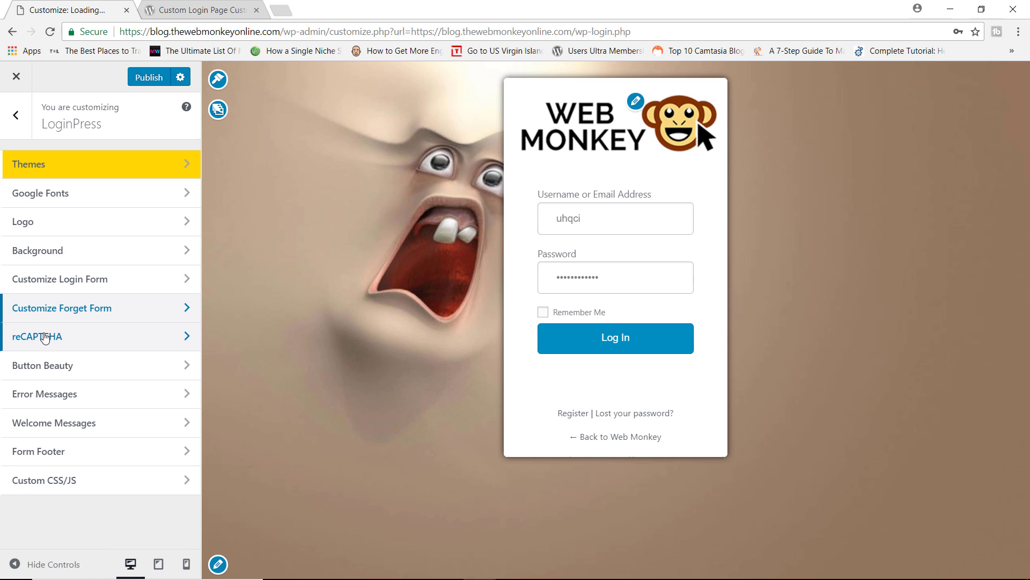
Step: Set the login button's color to red (#dd3333) and its hover color to black (#000000)
{"action": "left_click", "coordinate": [43, 365]}
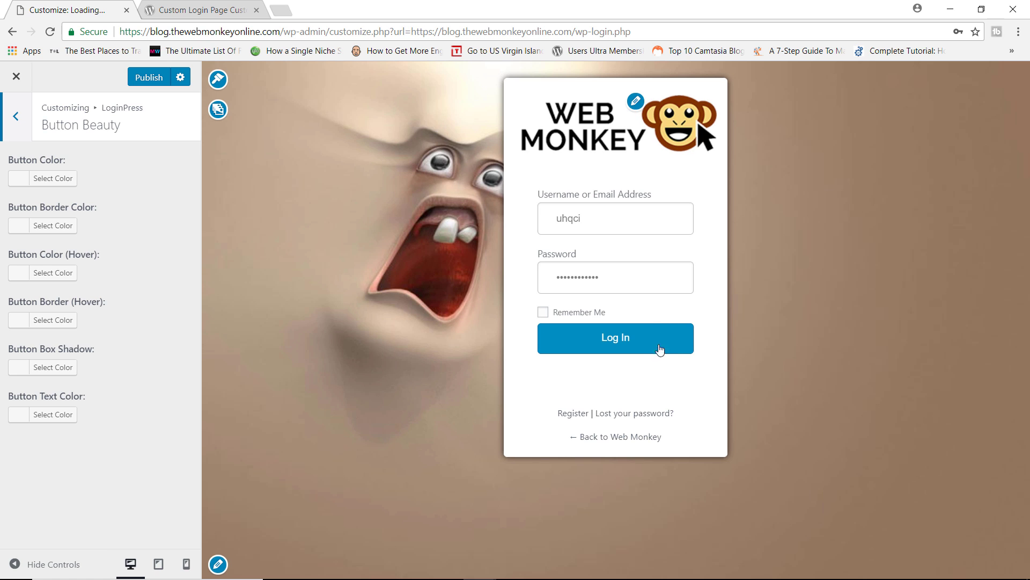
{"action": "left_click", "coordinate": [42, 183]}
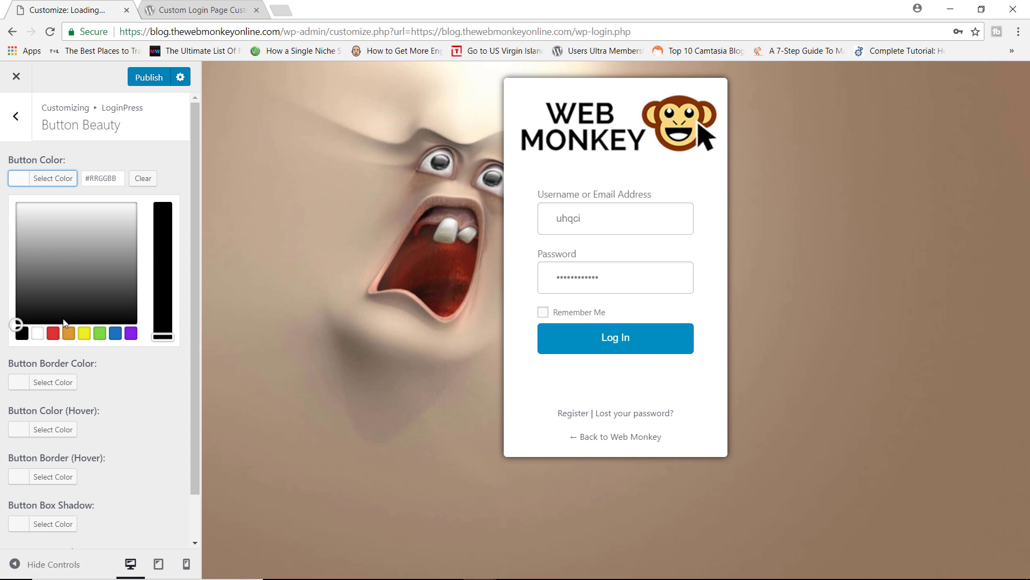
{"action": "left_click", "coordinate": [52, 334]}
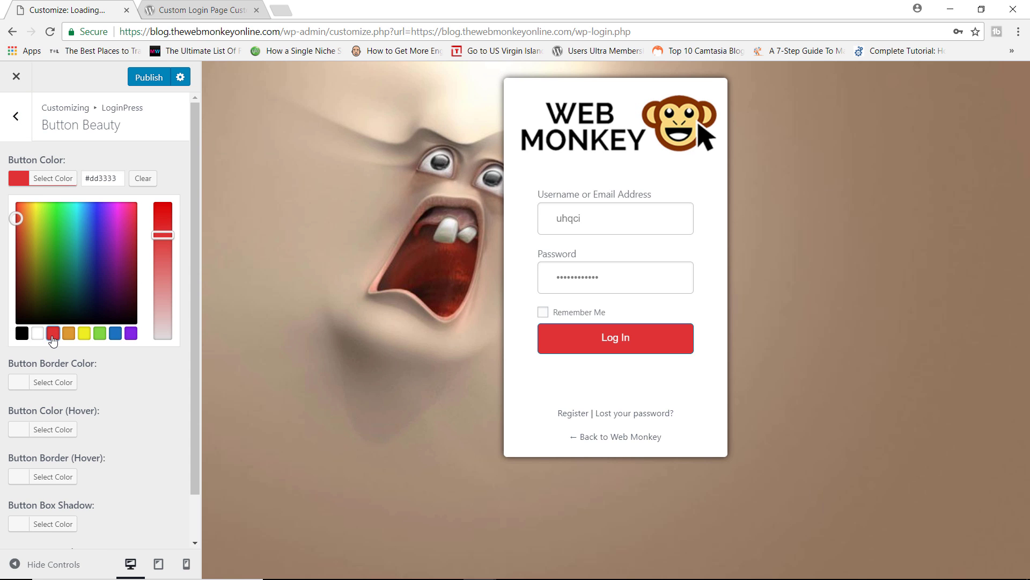
{"action": "left_click", "coordinate": [54, 429]}
{"action": "left_click", "coordinate": [22, 427]}
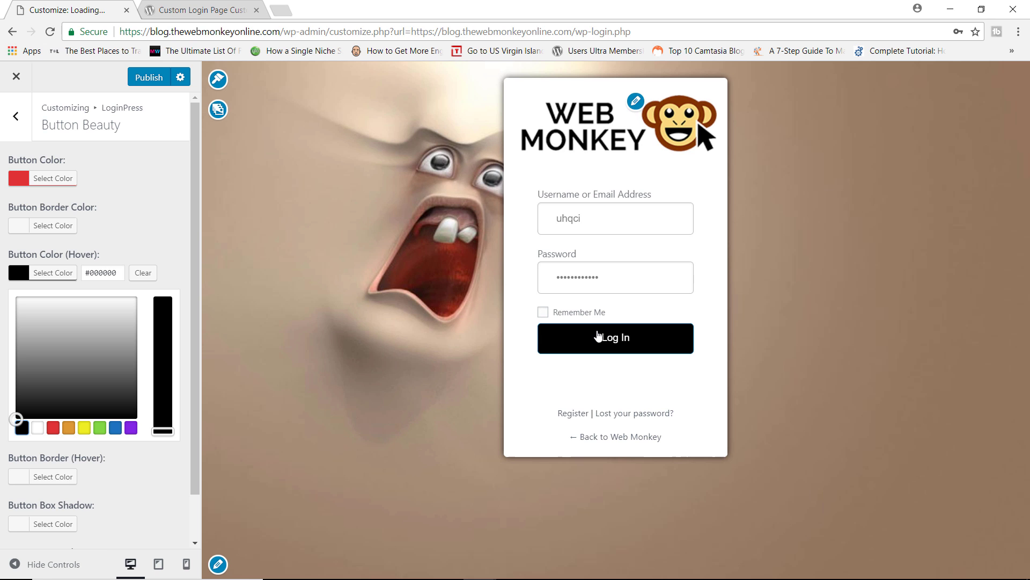
{"action": "left_click", "coordinate": [18, 117]}
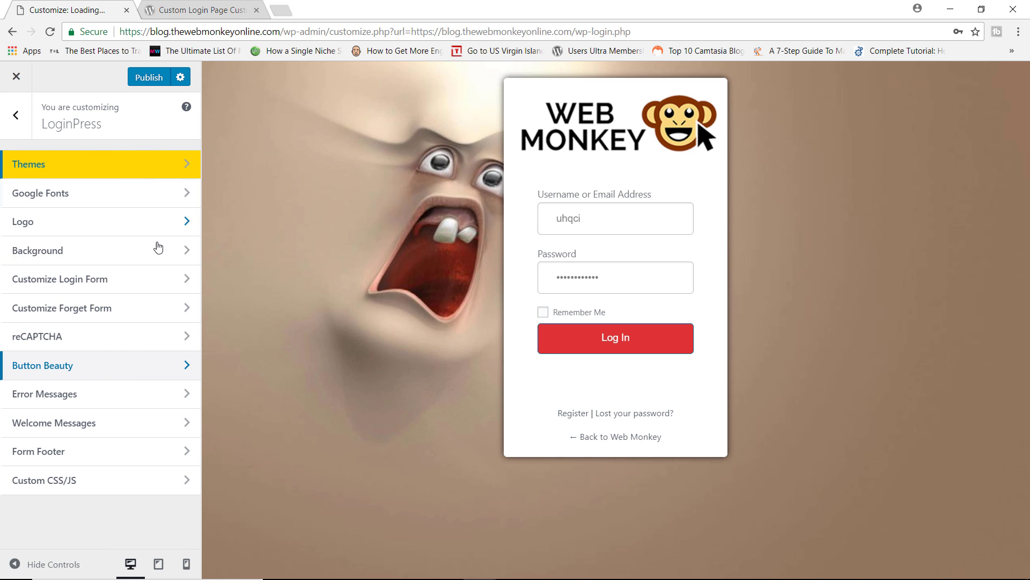
Step: Replace the incorrect password message's text after the bold "Error:" label with "Are you trying to hack me?"
{"action": "left_click", "coordinate": [113, 396]}
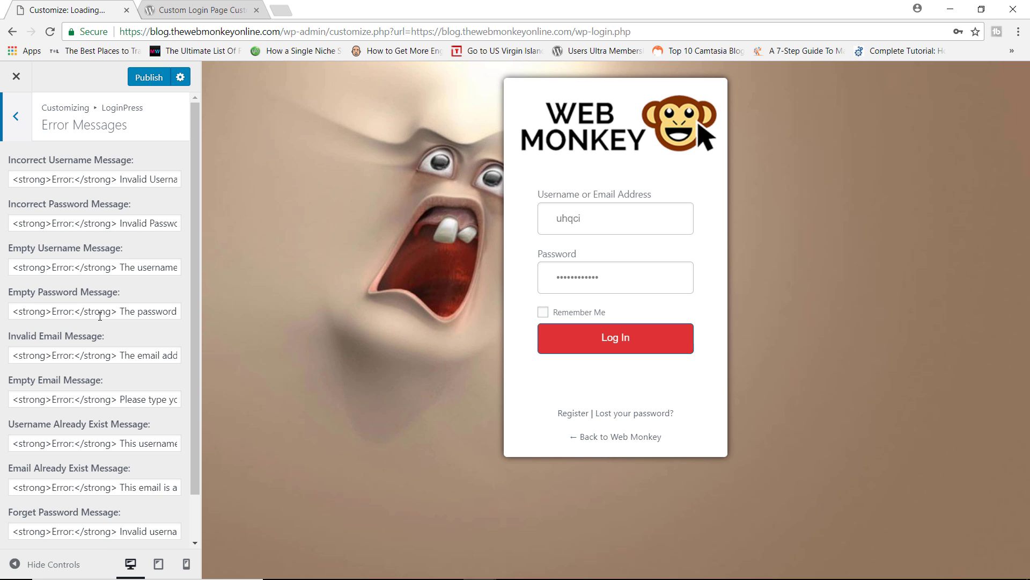
{"action": "scroll", "coordinate": [143, 294], "scroll_direction": "down", "scroll_amount": 1}
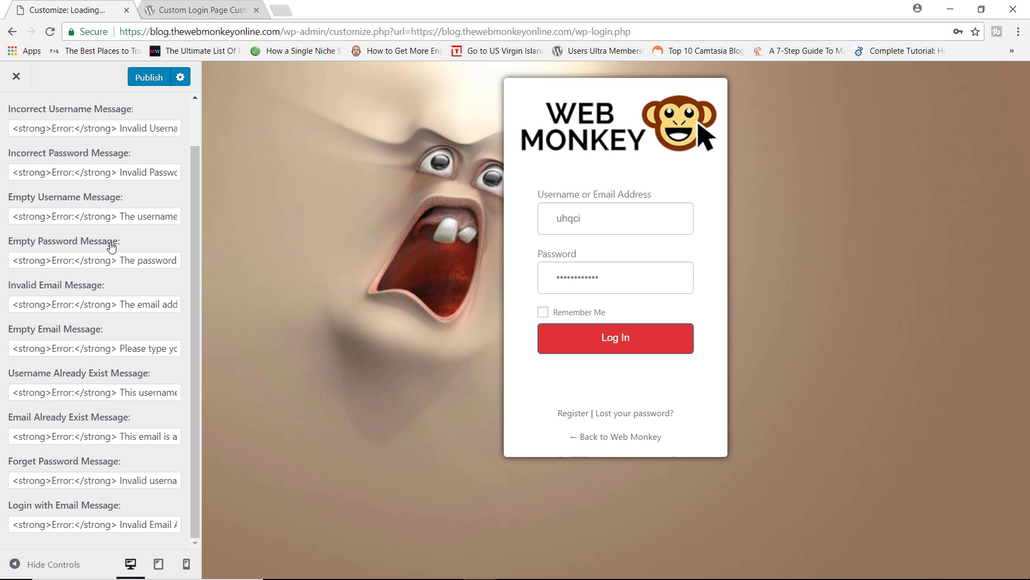
{"action": "scroll", "coordinate": [159, 296], "scroll_direction": "up", "scroll_amount": 1}
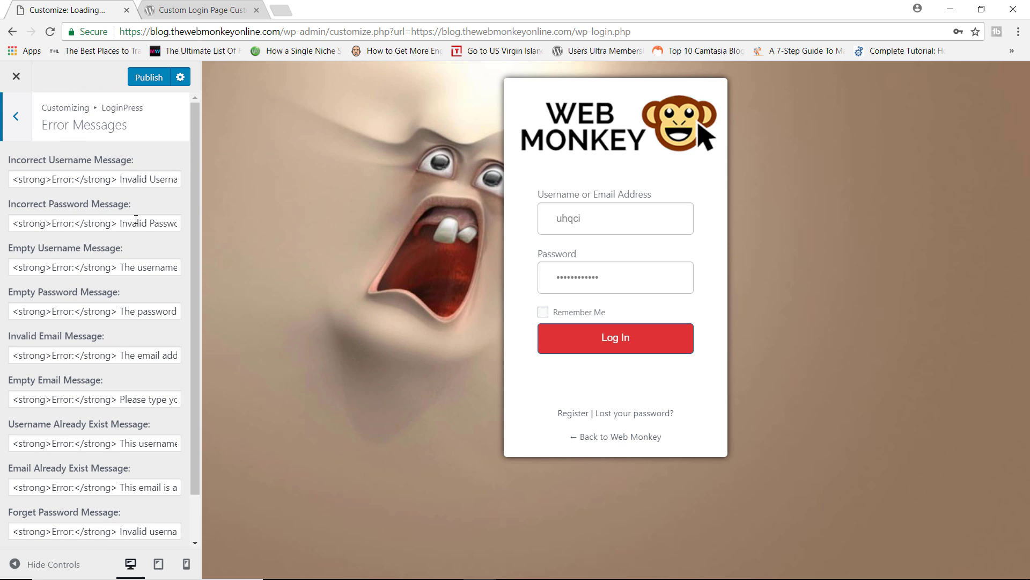
{"action": "left_click_drag", "start_coordinate": [119, 224], "coordinate": [185, 229]}
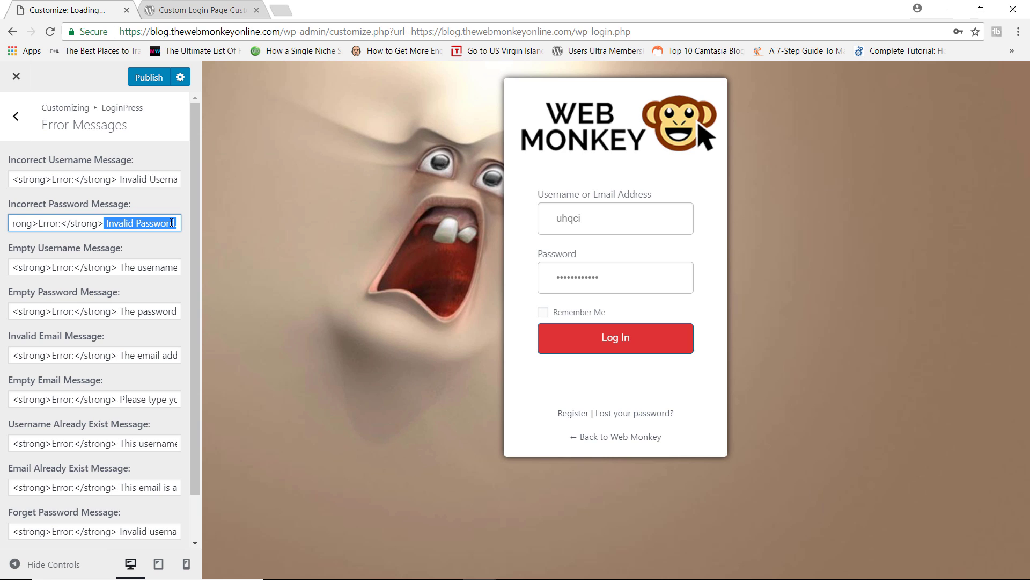
{"action": "type", "text": "A"}
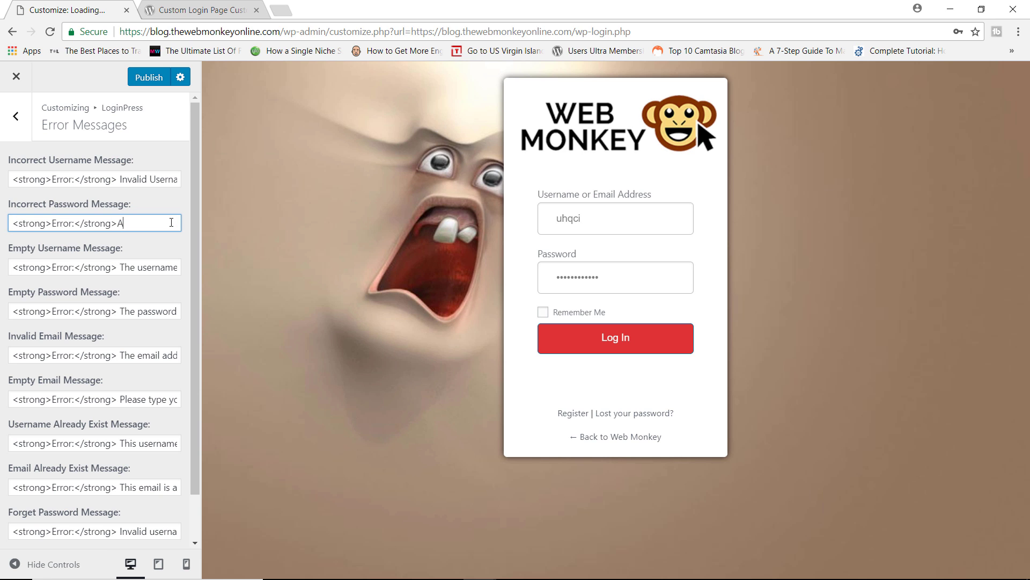
{"action": "type", "text": "re you trying t"}
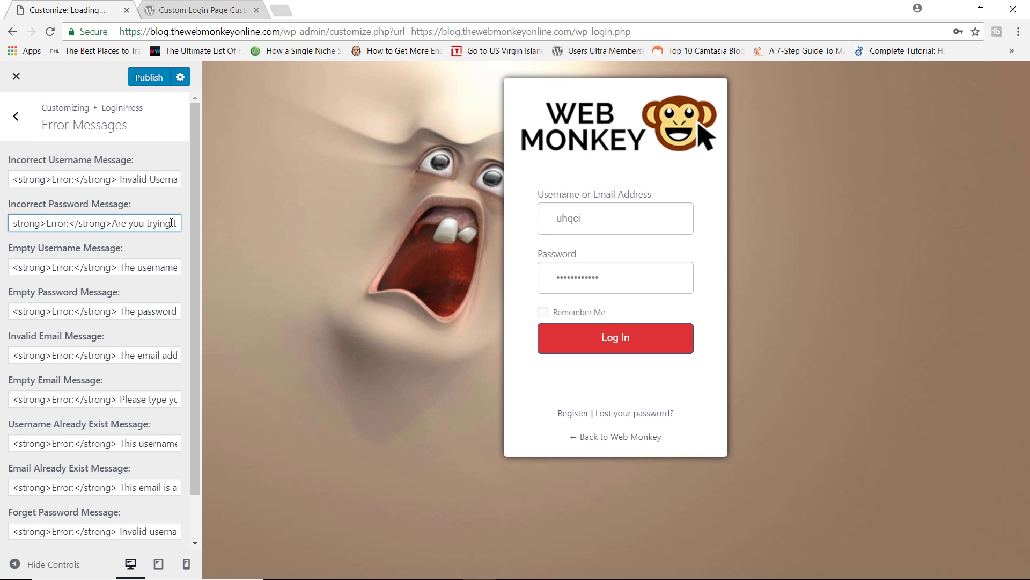
{"action": "type", "text": "o hack me?"}
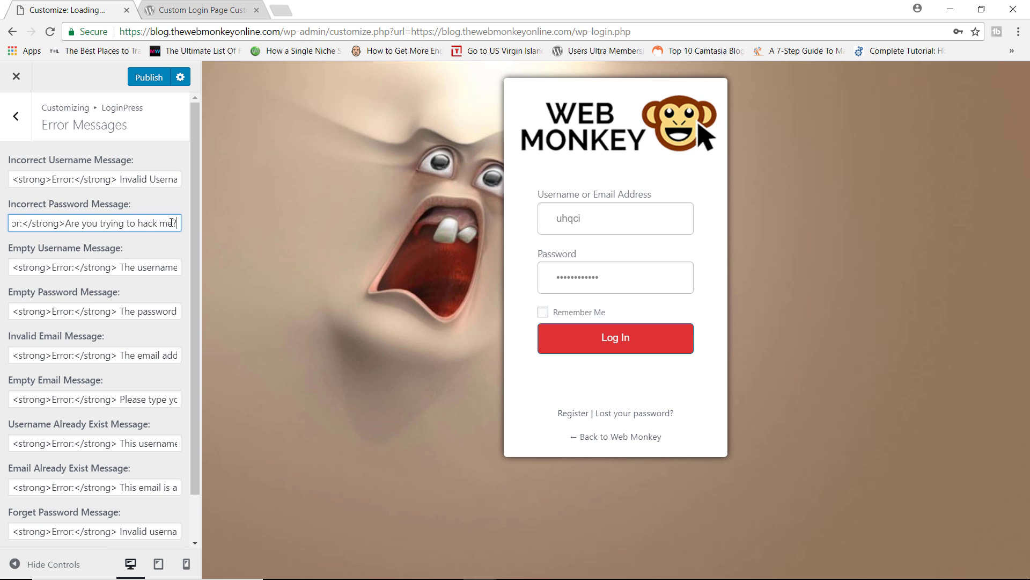
{"action": "scroll", "coordinate": [140, 302], "scroll_direction": "down", "scroll_amount": 2}
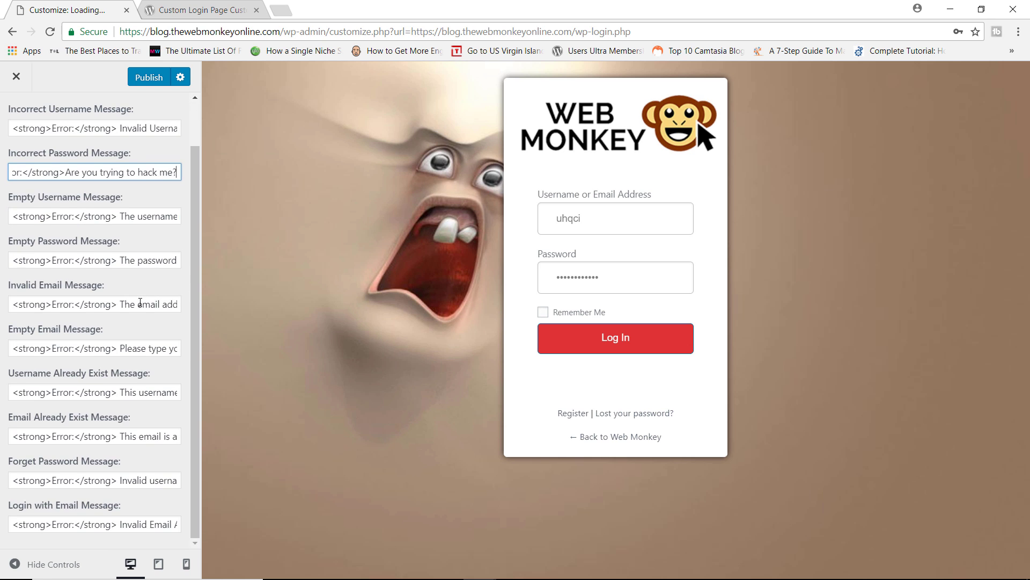
{"action": "scroll", "coordinate": [140, 302], "scroll_direction": "up", "scroll_amount": 3}
Step: Look over the welcome message settings for the login, registration, lost password and logout pages
{"action": "left_click", "coordinate": [16, 115]}
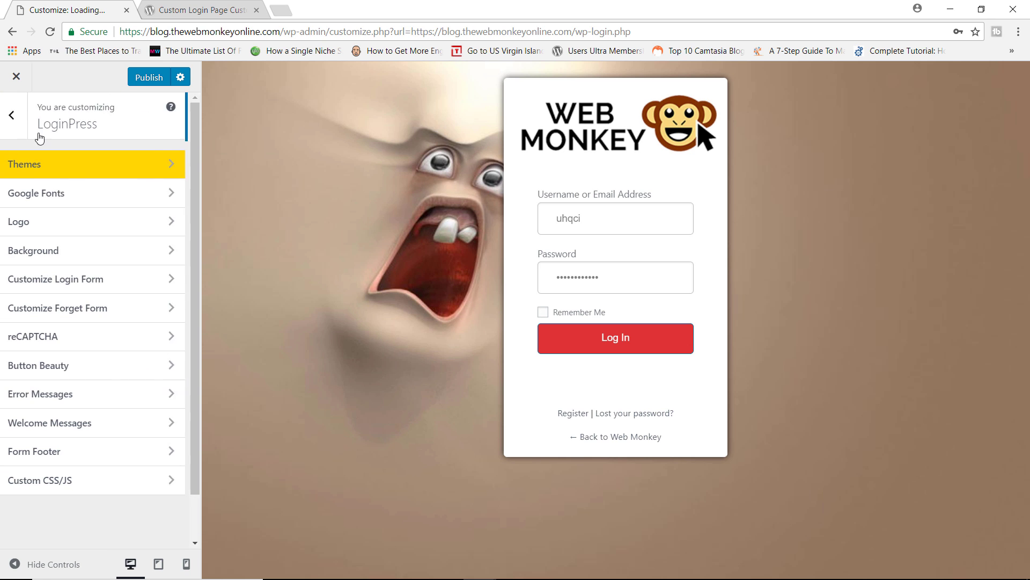
{"action": "left_click", "coordinate": [75, 424]}
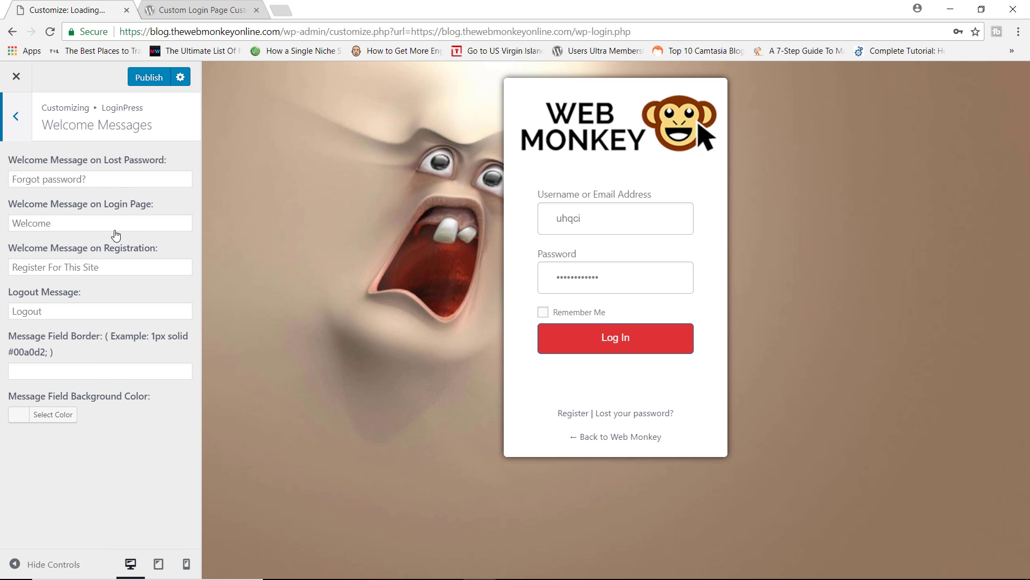
{"action": "left_click", "coordinate": [16, 115]}
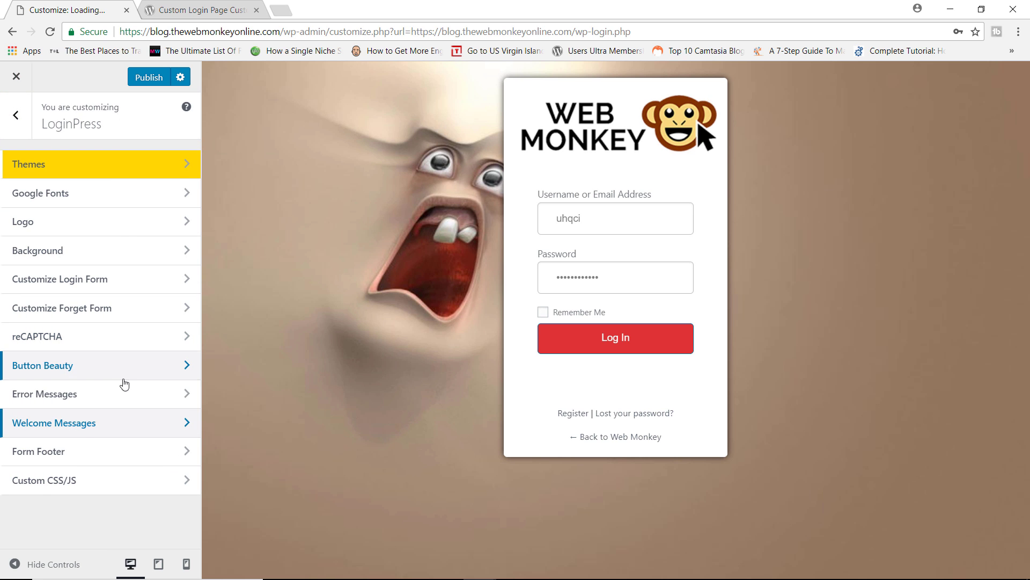
Step: Turn the form footer's text display off and back on
{"action": "left_click", "coordinate": [78, 457]}
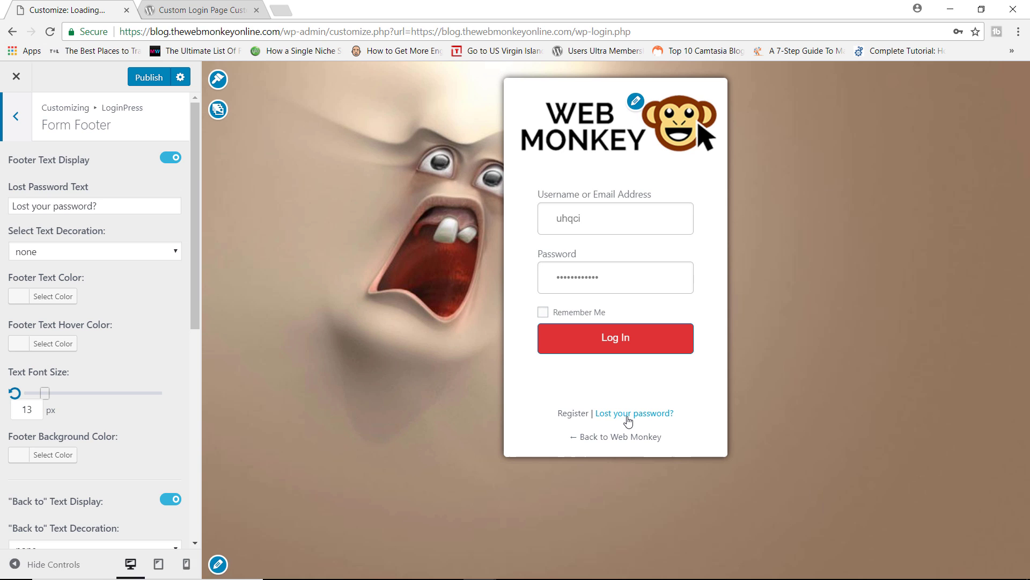
{"action": "scroll", "coordinate": [118, 379], "scroll_direction": "down", "scroll_amount": 3}
{"action": "scroll", "coordinate": [120, 378], "scroll_direction": "down", "scroll_amount": 4}
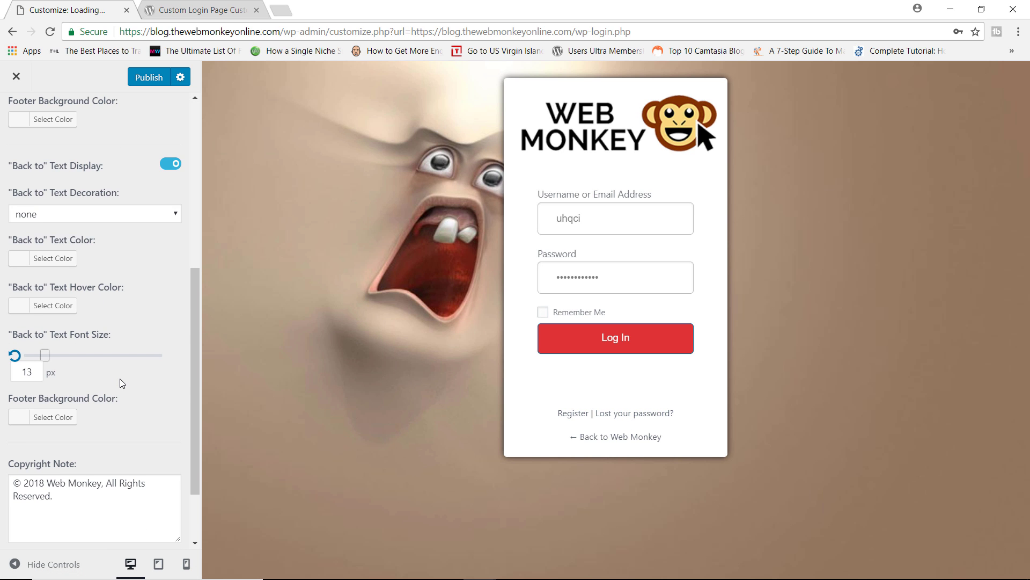
{"action": "scroll", "coordinate": [117, 394], "scroll_direction": "up", "scroll_amount": 7}
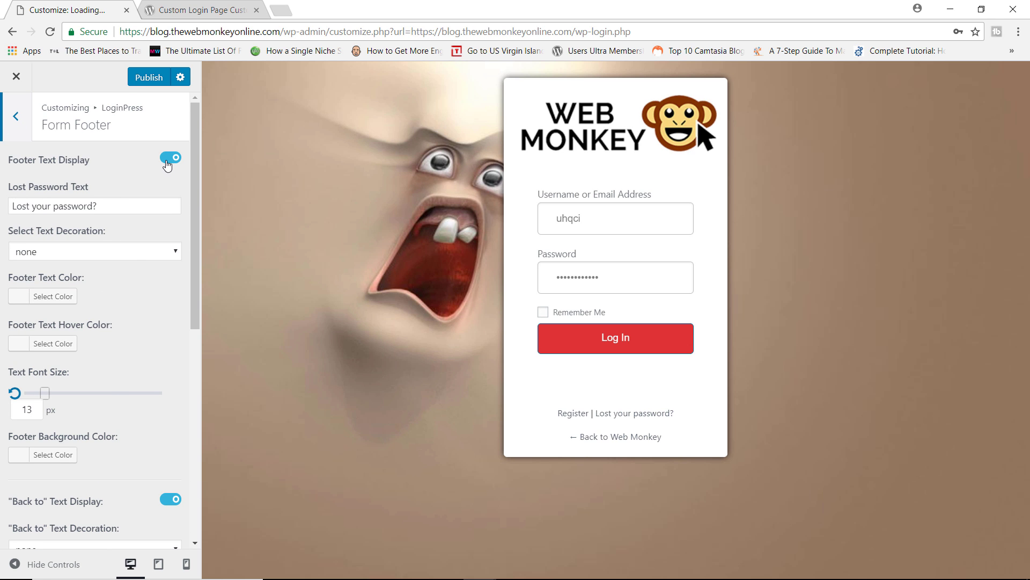
{"action": "left_click", "coordinate": [170, 158]}
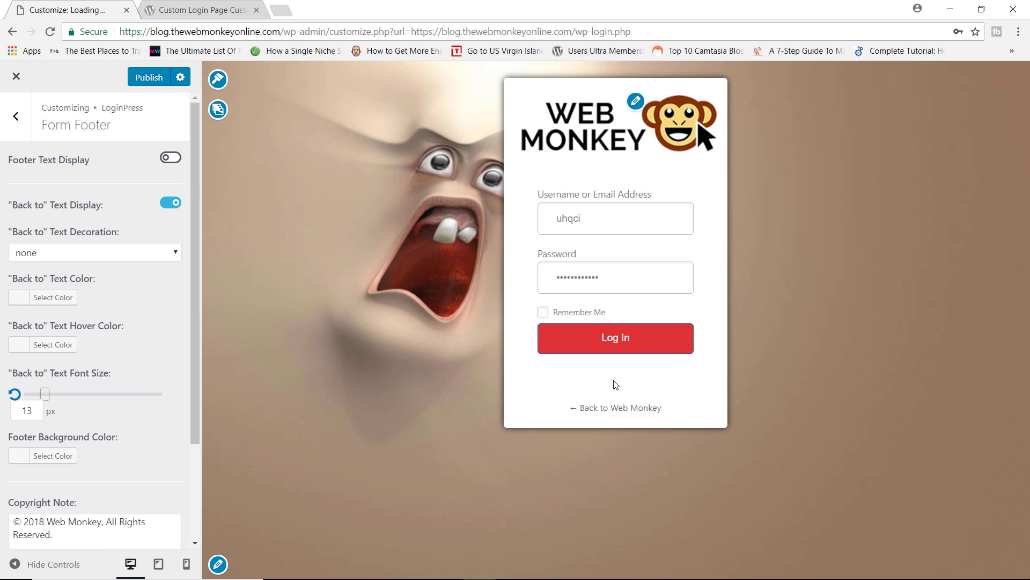
{"action": "left_click", "coordinate": [177, 163]}
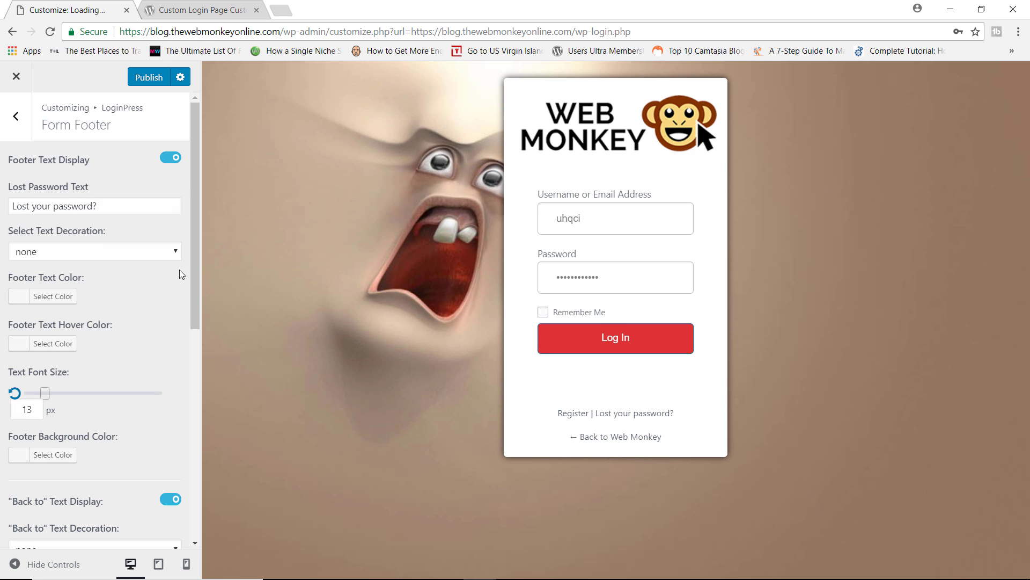
Step: Look through the remaining form footer options and the Custom CSS/JS section
{"action": "scroll", "coordinate": [63, 341], "scroll_direction": "down", "scroll_amount": 1}
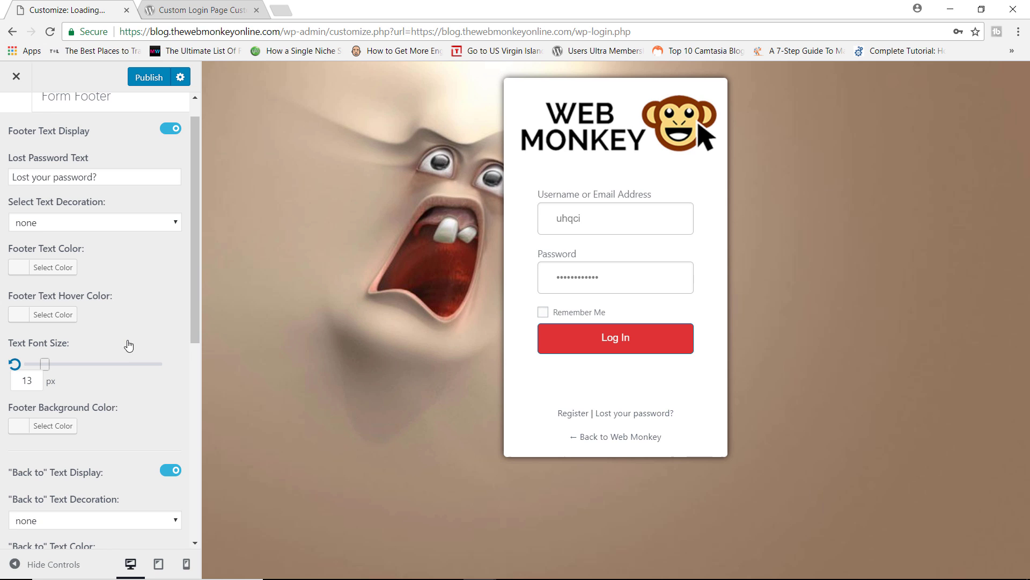
{"action": "scroll", "coordinate": [123, 412], "scroll_direction": "down", "scroll_amount": 3}
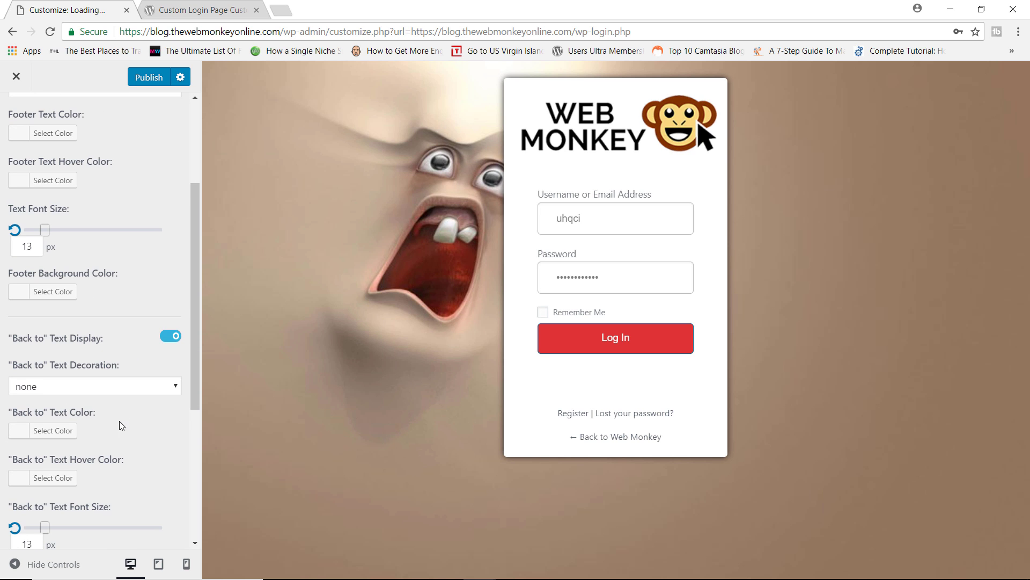
{"action": "scroll", "coordinate": [150, 436], "scroll_direction": "down", "scroll_amount": 3}
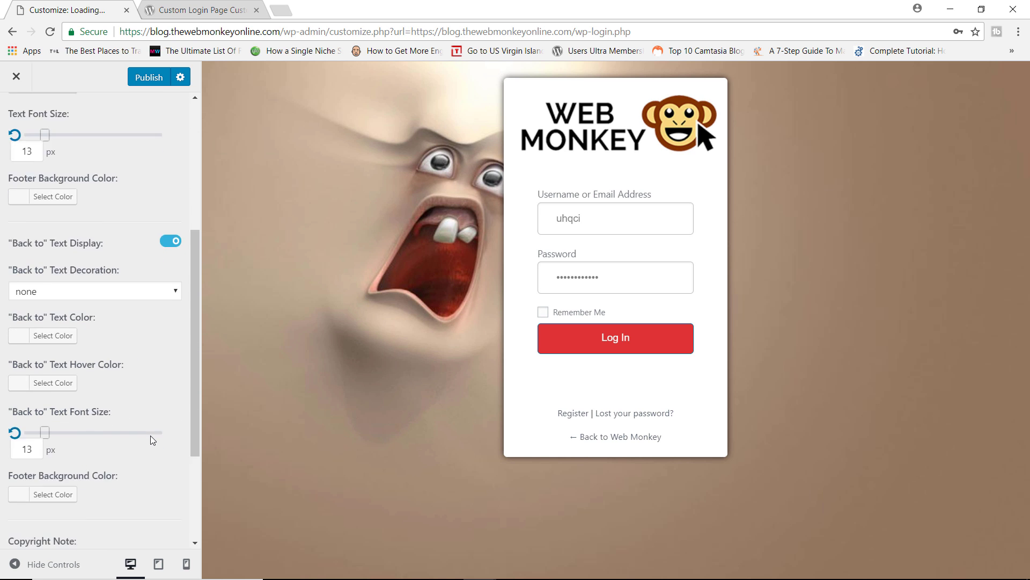
{"action": "scroll", "coordinate": [137, 432], "scroll_direction": "down", "scroll_amount": 2}
{"action": "scroll", "coordinate": [137, 433], "scroll_direction": "up", "scroll_amount": 2}
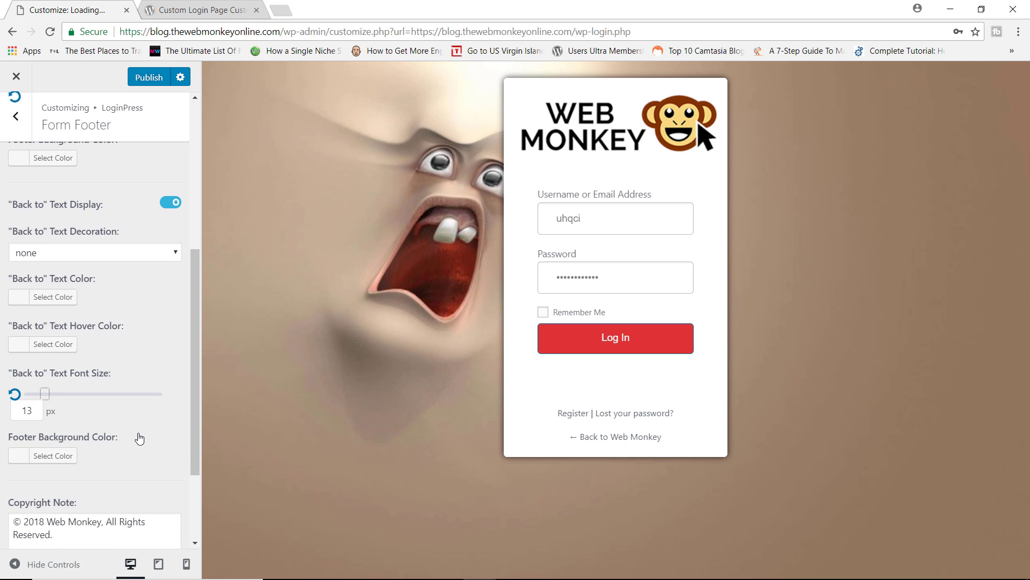
{"action": "scroll", "coordinate": [124, 421], "scroll_direction": "up", "scroll_amount": 5}
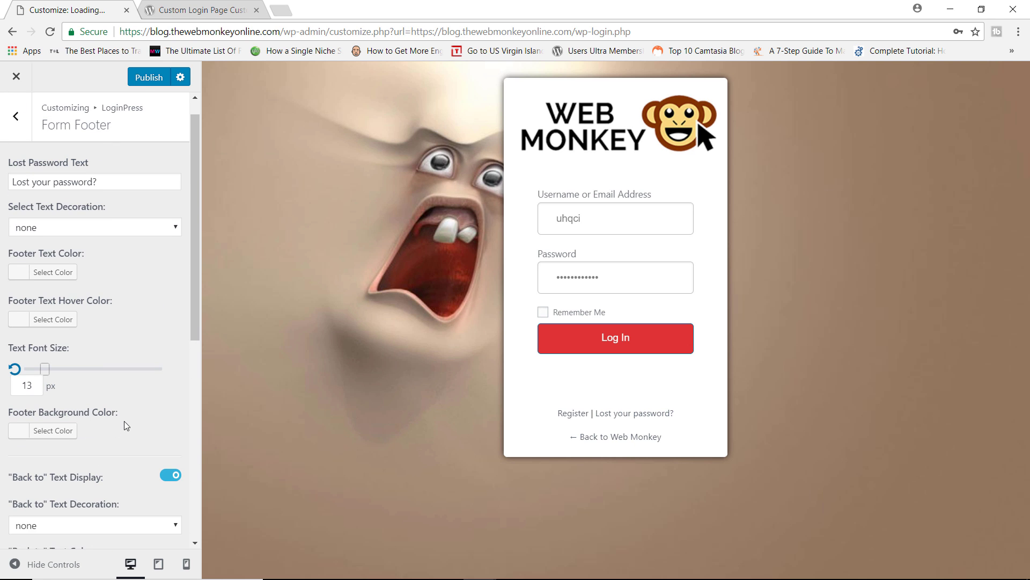
{"action": "left_click", "coordinate": [15, 116]}
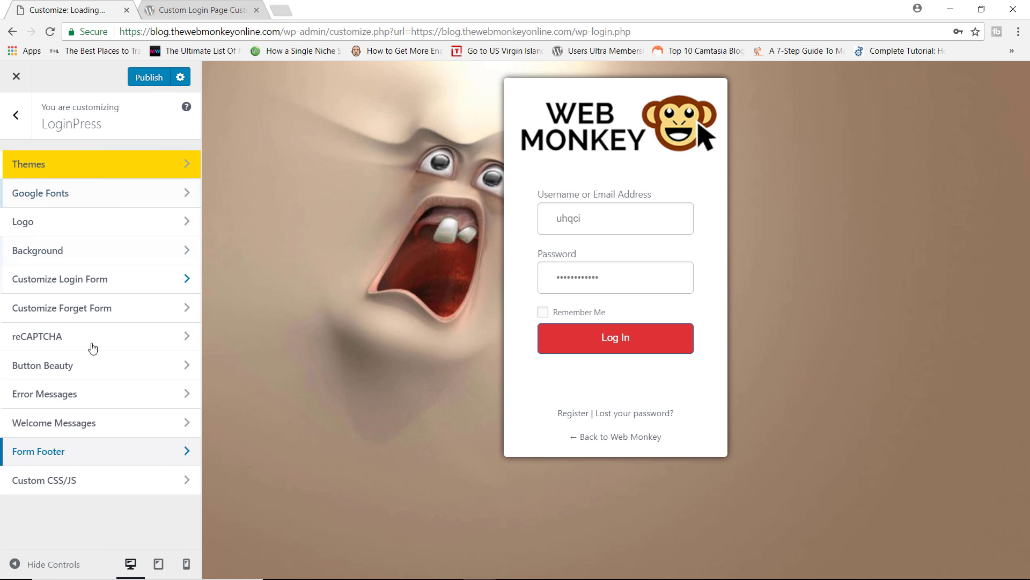
{"action": "left_click", "coordinate": [63, 485]}
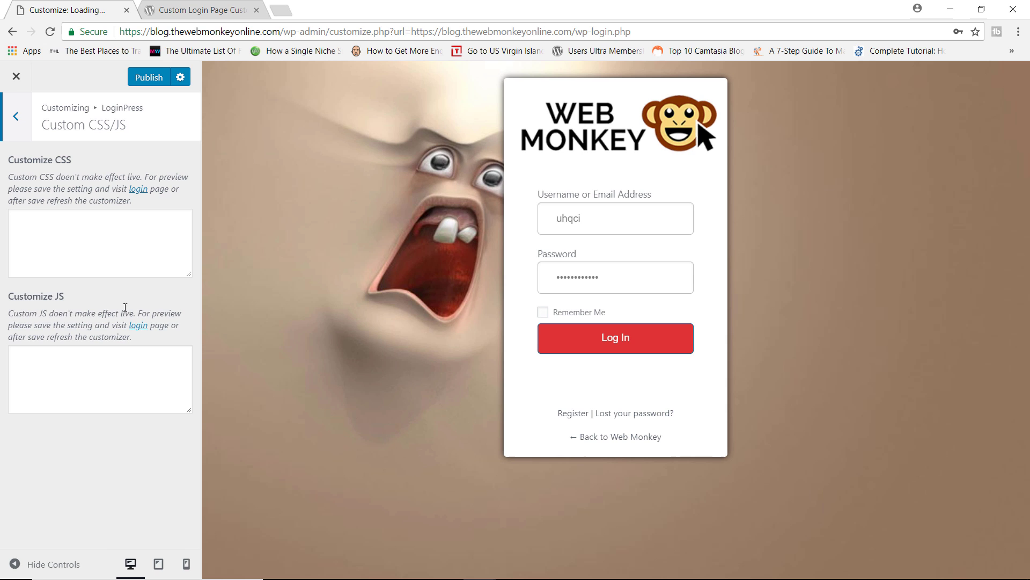
{"action": "left_click", "coordinate": [15, 118]}
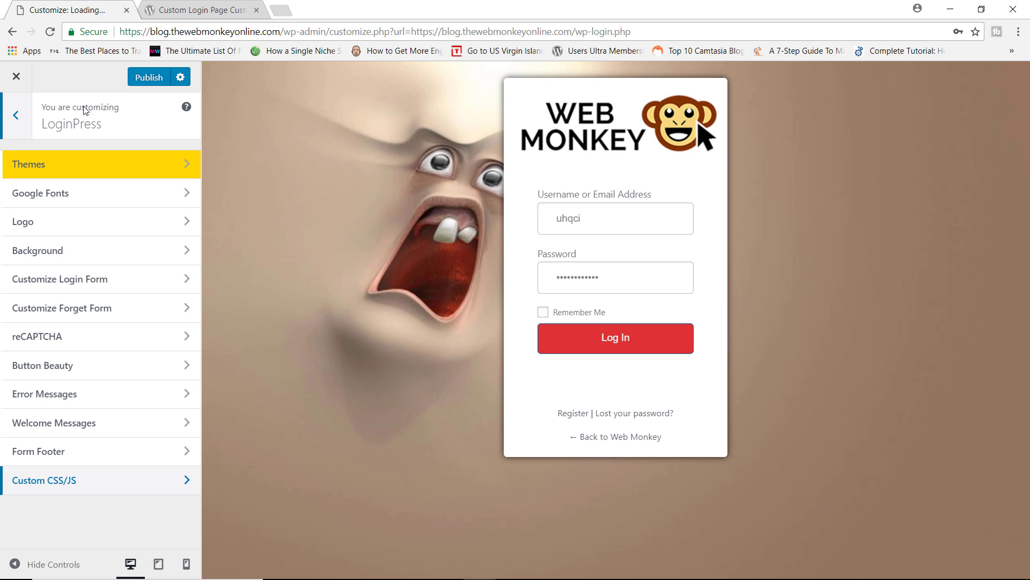
Step: Publish the login page customizations and close the customizer
{"action": "left_click", "coordinate": [152, 79]}
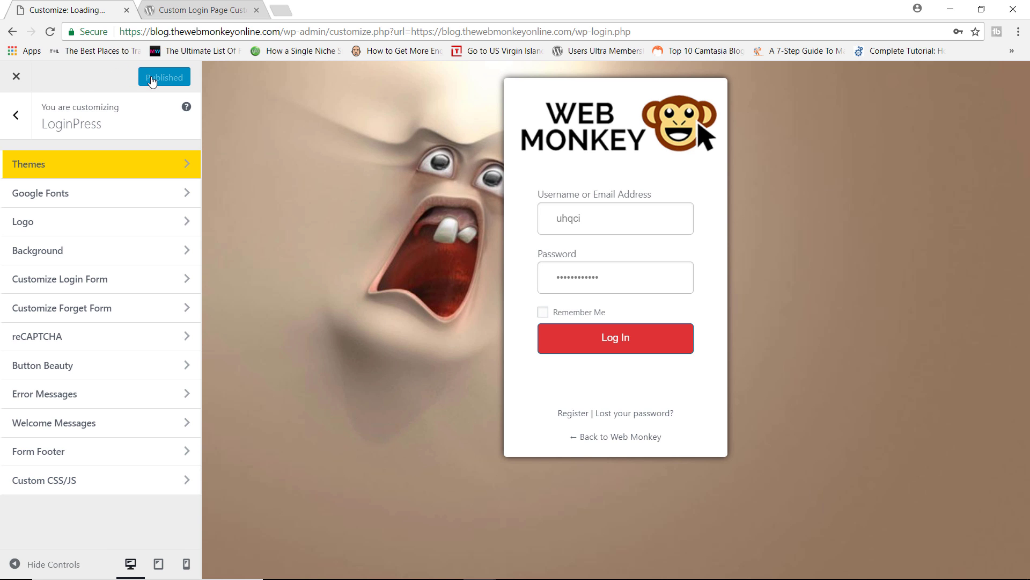
{"action": "left_click", "coordinate": [17, 76]}
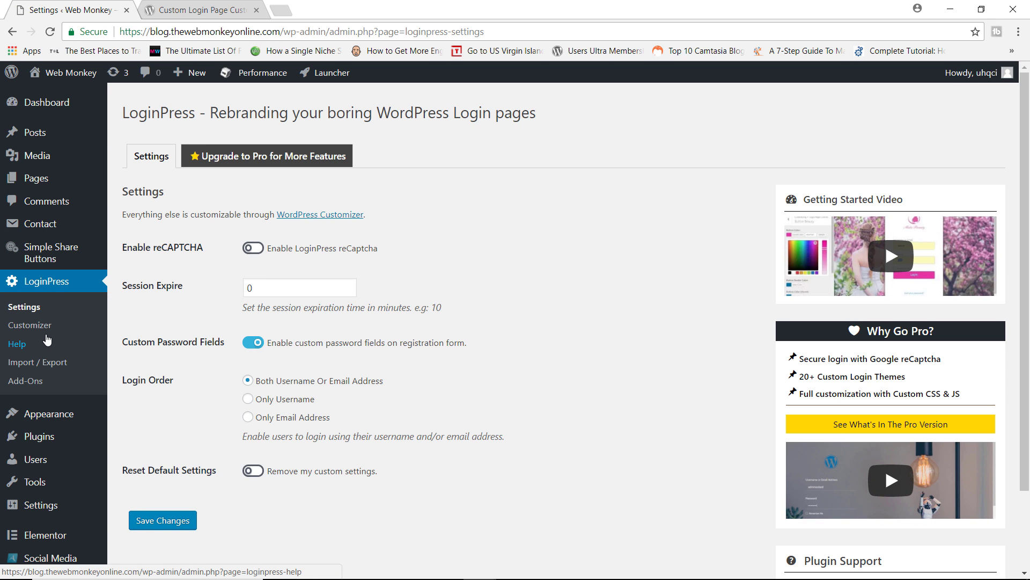
Step: Open the LoginPress Add-Ons page to see the available extensions
{"action": "left_click", "coordinate": [44, 386]}
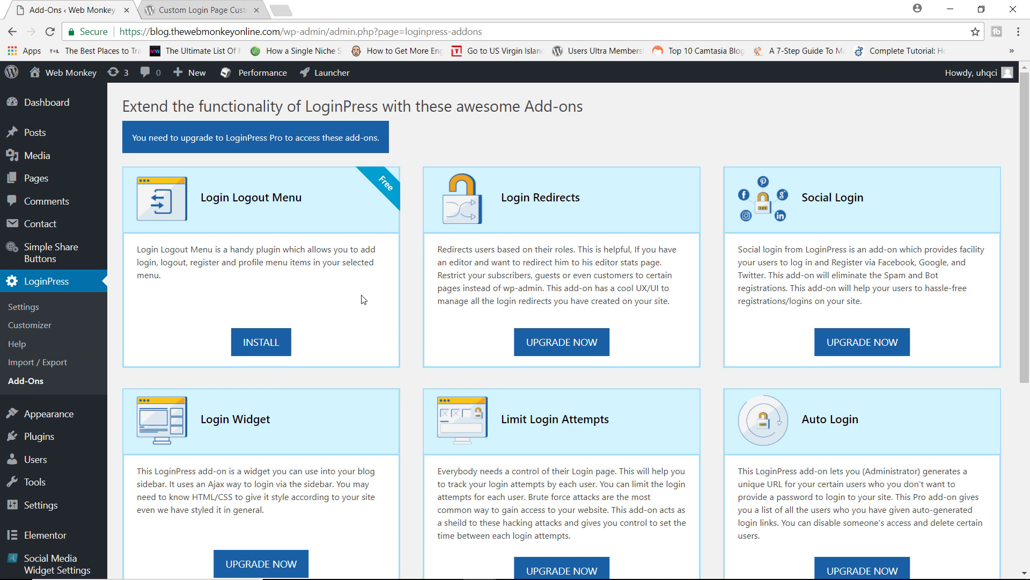
Step: Install and activate the free Login Logout Menu add-on
{"action": "left_click", "coordinate": [268, 350]}
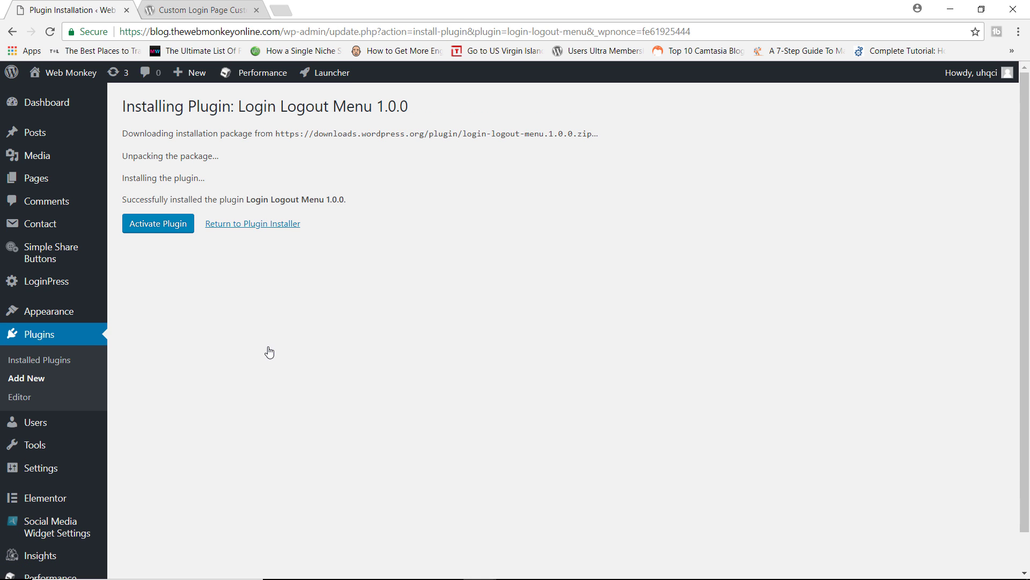
{"action": "left_click", "coordinate": [172, 235]}
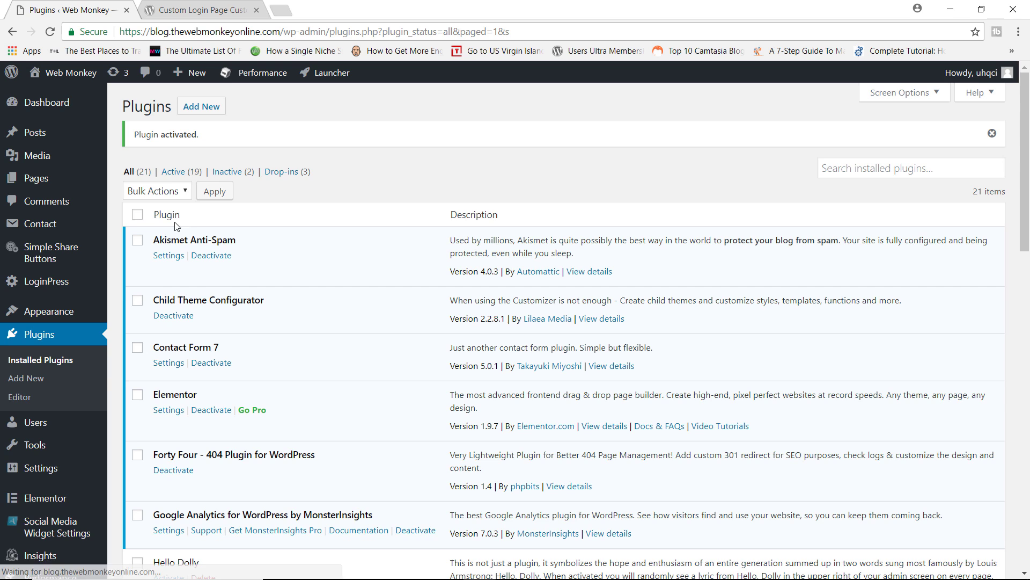
{"action": "scroll", "coordinate": [234, 361], "scroll_direction": "down", "scroll_amount": 1}
{"action": "scroll", "coordinate": [211, 363], "scroll_direction": "up", "scroll_amount": 1}
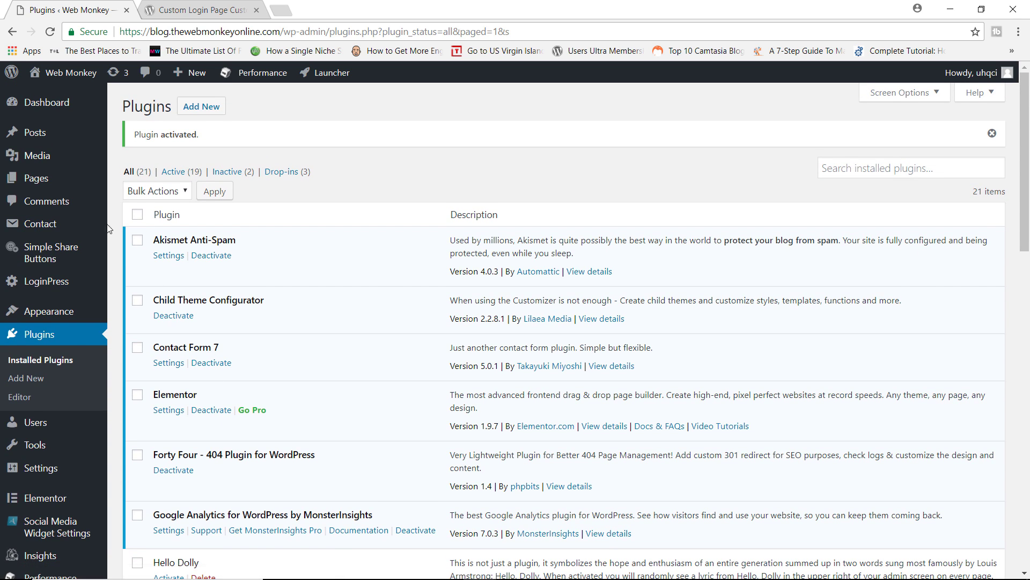
Step: Open the site's Main Menu for editing and show the available Login Logout Menu items
{"action": "mouse_move", "coordinate": [79, 314]}
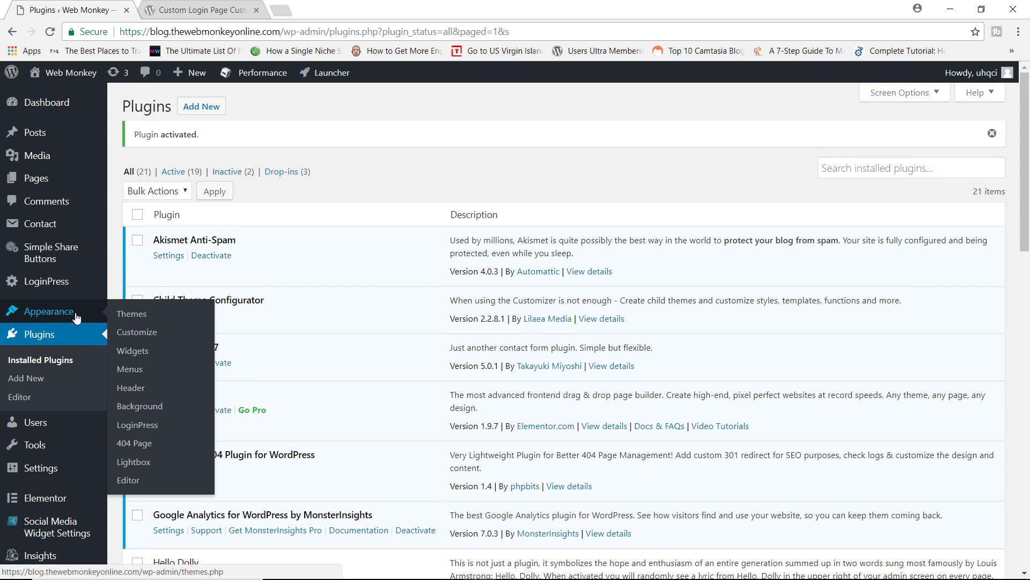
{"action": "left_click", "coordinate": [137, 370]}
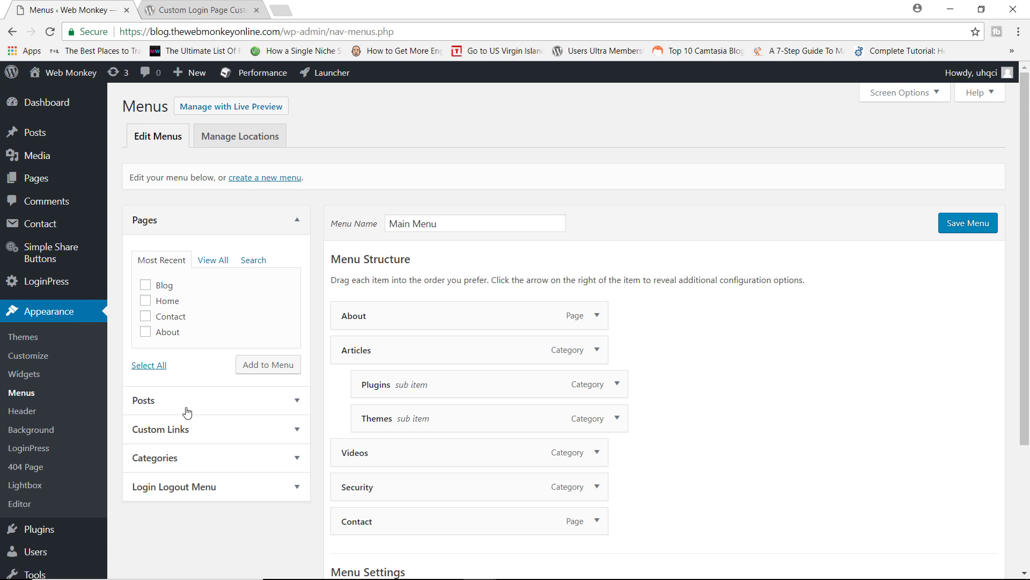
{"action": "scroll", "coordinate": [249, 442], "scroll_direction": "down", "scroll_amount": 3}
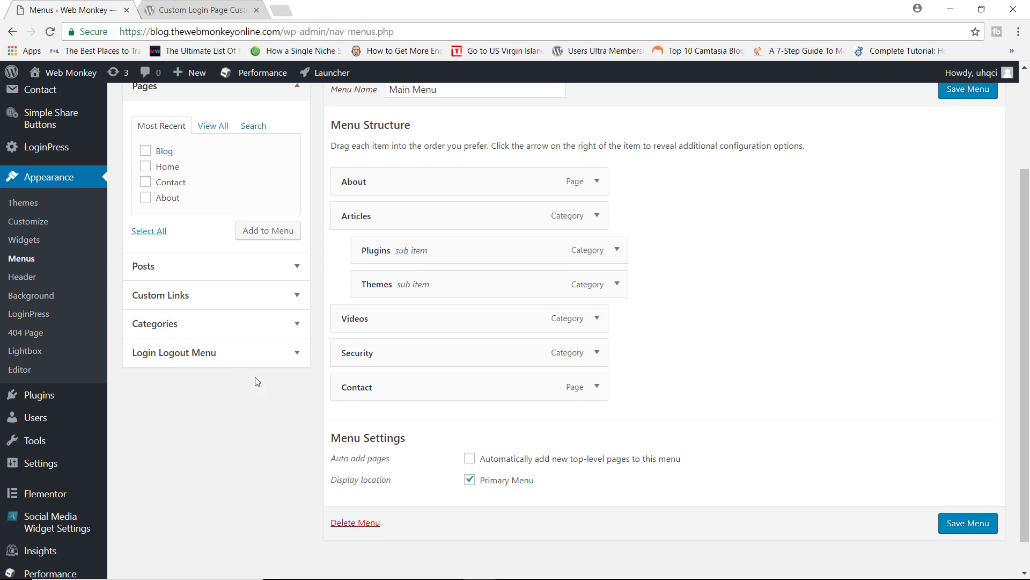
{"action": "left_click", "coordinate": [227, 358]}
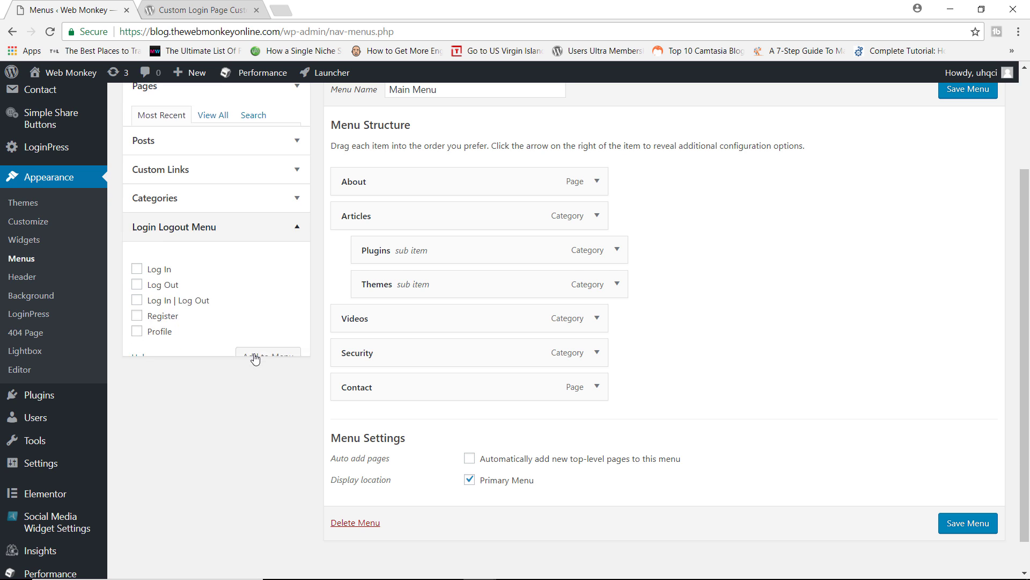
{"action": "scroll", "coordinate": [283, 411], "scroll_direction": "up", "scroll_amount": 1}
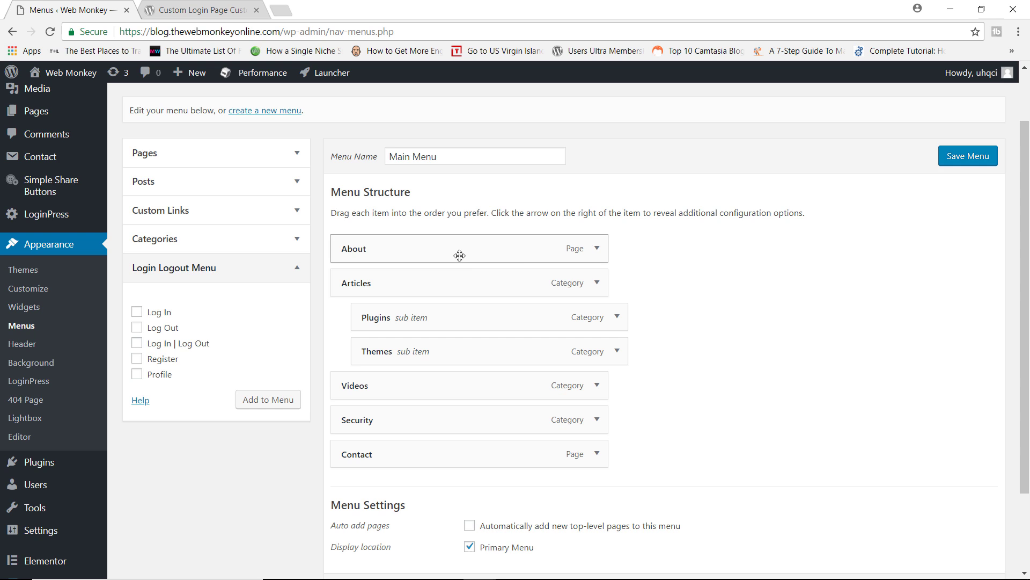
Step: Add the Log Out and Profile items to the Main Menu and save the menu
{"action": "left_click", "coordinate": [171, 330]}
{"action": "left_click", "coordinate": [153, 375]}
{"action": "left_click", "coordinate": [264, 407]}
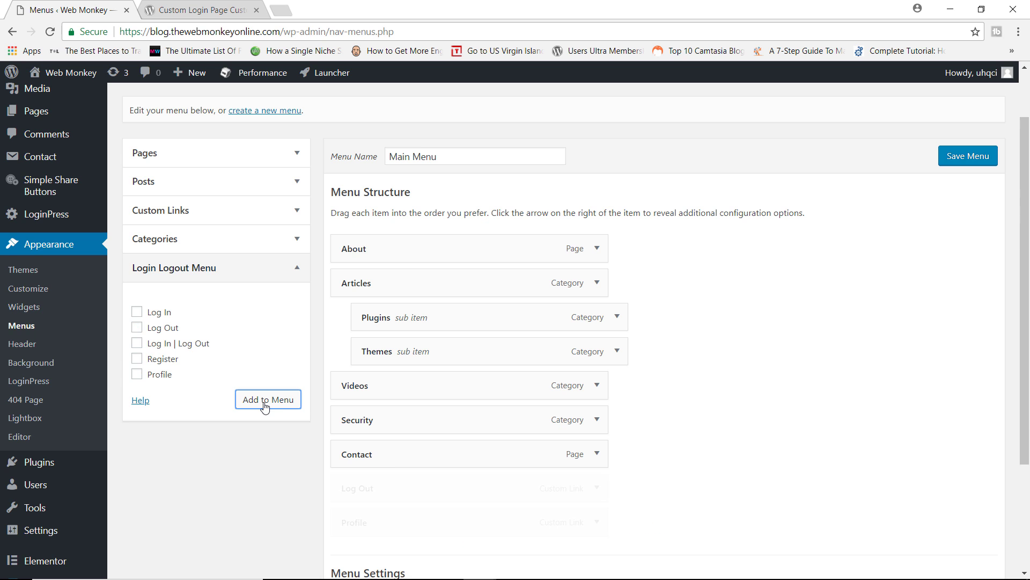
{"action": "scroll", "coordinate": [591, 376], "scroll_direction": "down", "scroll_amount": 3}
{"action": "scroll", "coordinate": [590, 408], "scroll_direction": "up", "scroll_amount": 2}
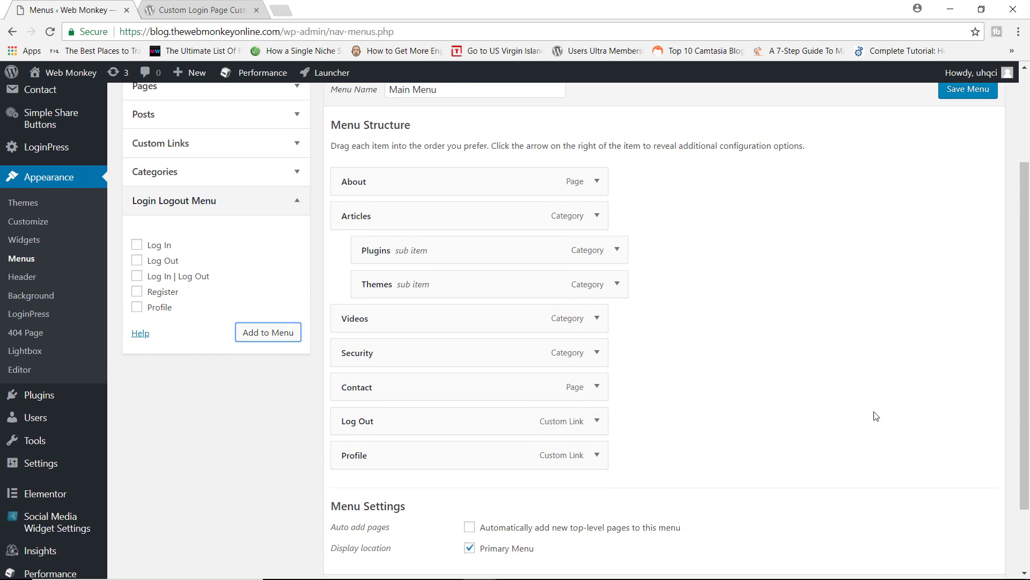
{"action": "scroll", "coordinate": [939, 449], "scroll_direction": "down", "scroll_amount": 2}
{"action": "left_click", "coordinate": [969, 505]}
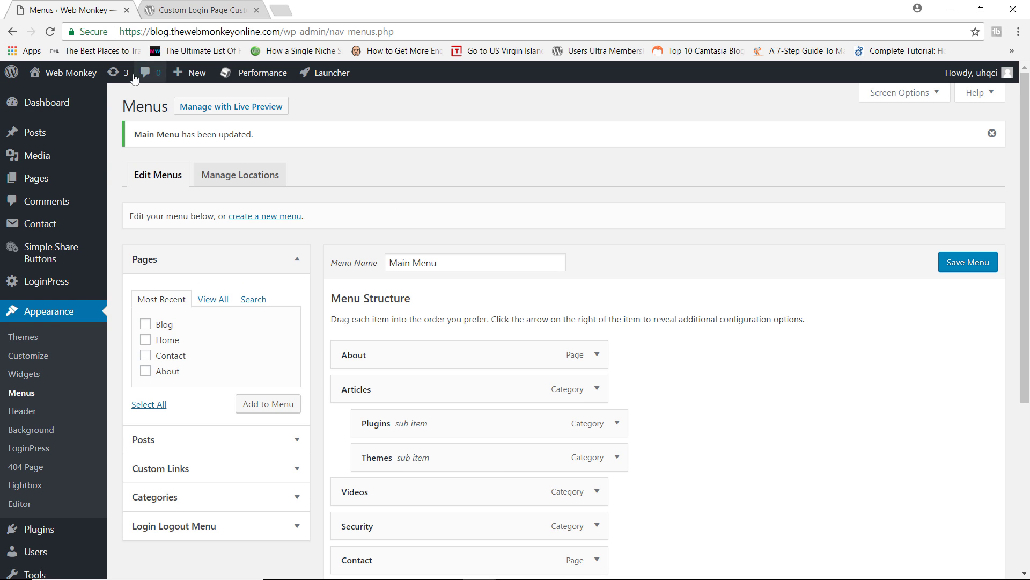
Step: Visit the Web Monkey front page and try the Log Out item in its navigation menu
{"action": "mouse_move", "coordinate": [79, 82]}
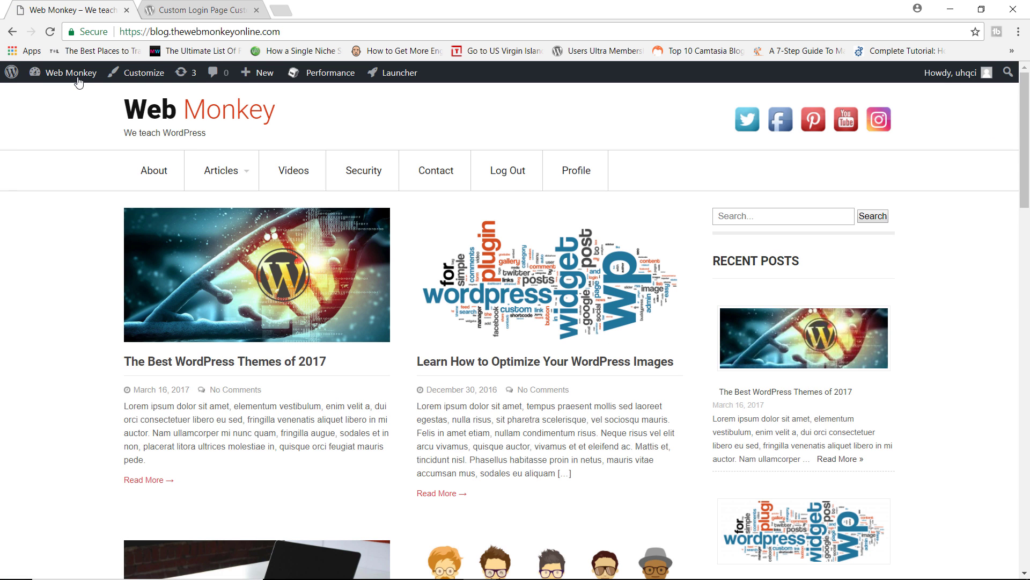
{"action": "left_click", "coordinate": [509, 177]}
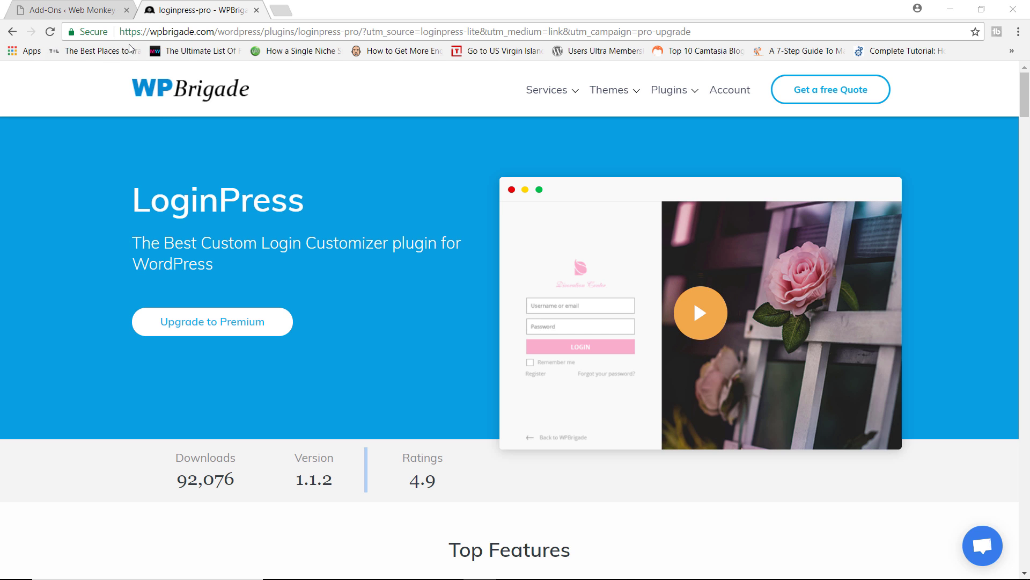
Step: Review the features, add-ons, login templates and pricing plans on the LoginPress Pro sales page
{"action": "scroll", "coordinate": [777, 239], "scroll_direction": "down", "scroll_amount": 5}
{"action": "scroll", "coordinate": [777, 239], "scroll_direction": "down", "scroll_amount": 20}
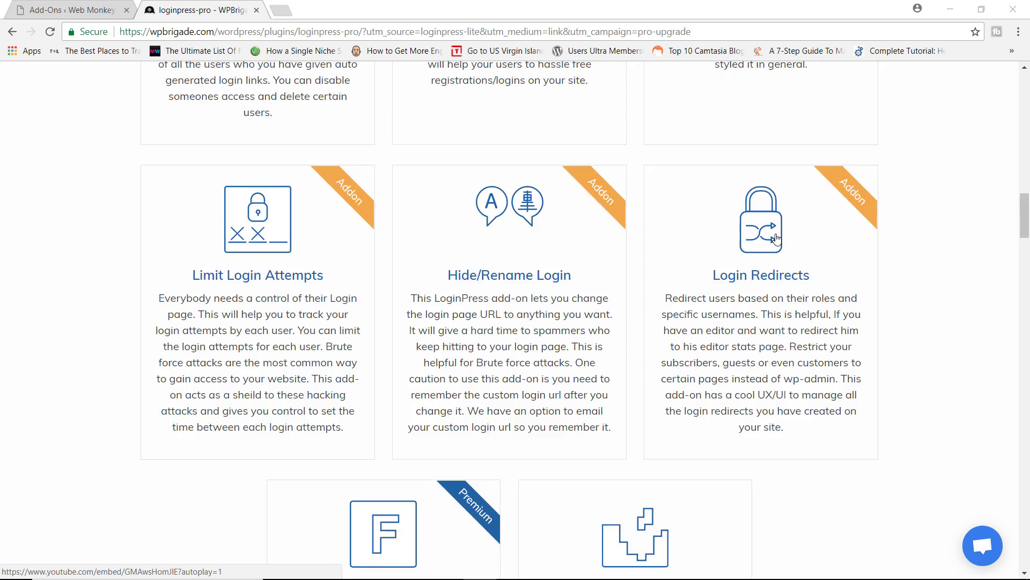
{"action": "scroll", "coordinate": [777, 240], "scroll_direction": "down", "scroll_amount": 20}
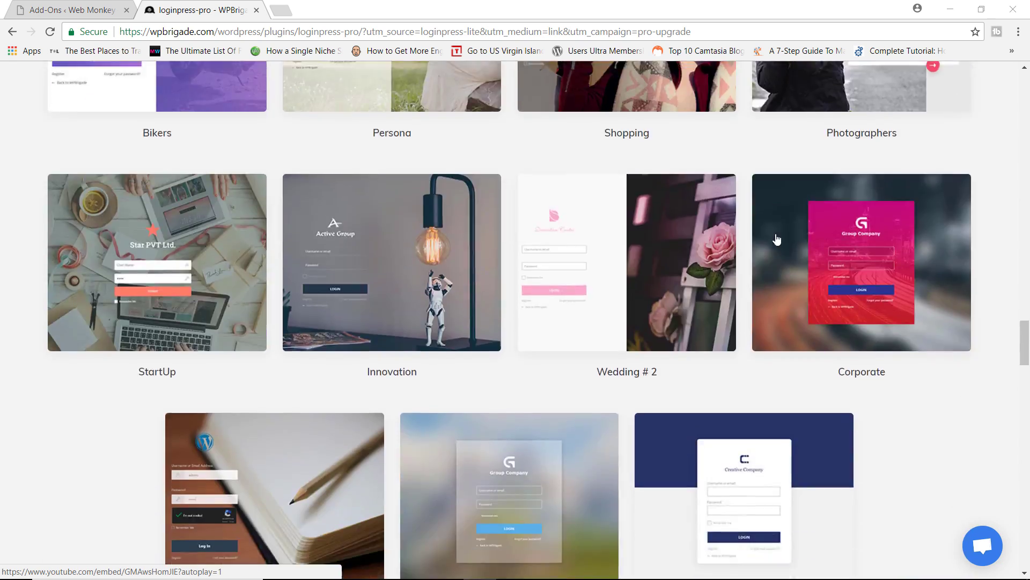
{"action": "scroll", "coordinate": [777, 239], "scroll_direction": "down", "scroll_amount": 3}
{"action": "scroll", "coordinate": [777, 240], "scroll_direction": "up", "scroll_amount": 5}
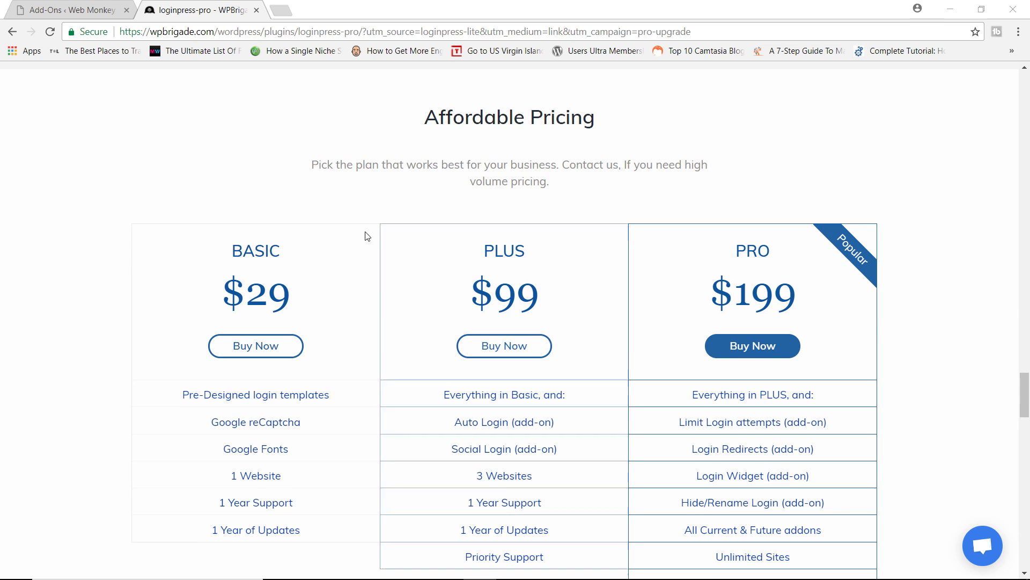
{"action": "scroll", "coordinate": [329, 279], "scroll_direction": "down", "scroll_amount": 3}
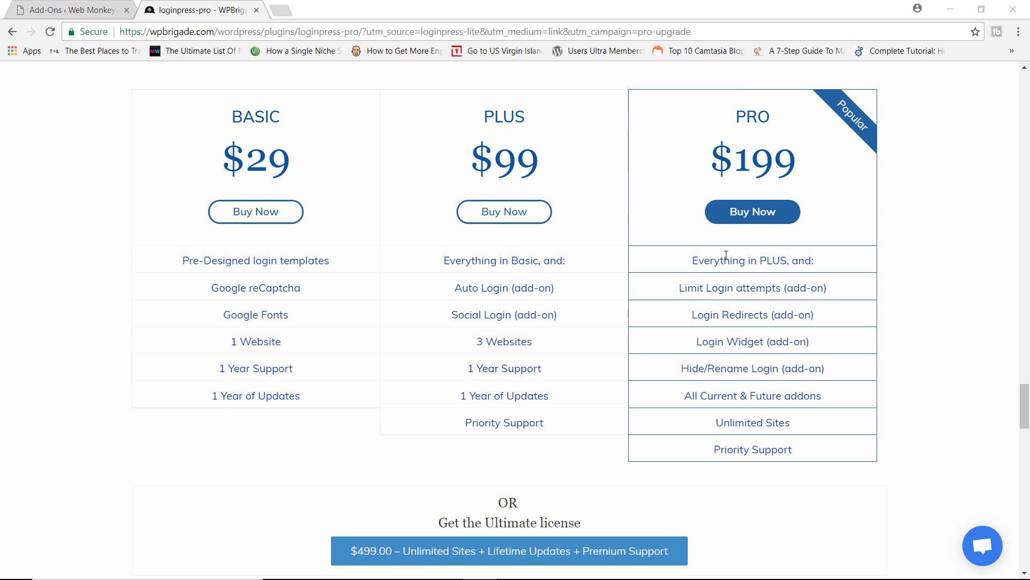
{"action": "scroll", "coordinate": [490, 375], "scroll_direction": "down", "scroll_amount": 3}
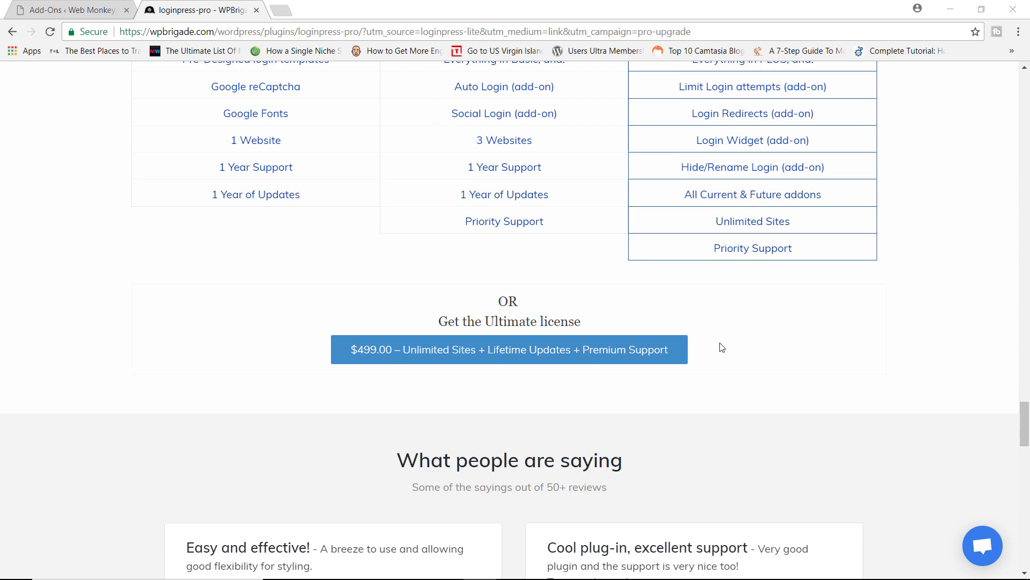
{"action": "scroll", "coordinate": [720, 347], "scroll_direction": "up", "scroll_amount": 7}
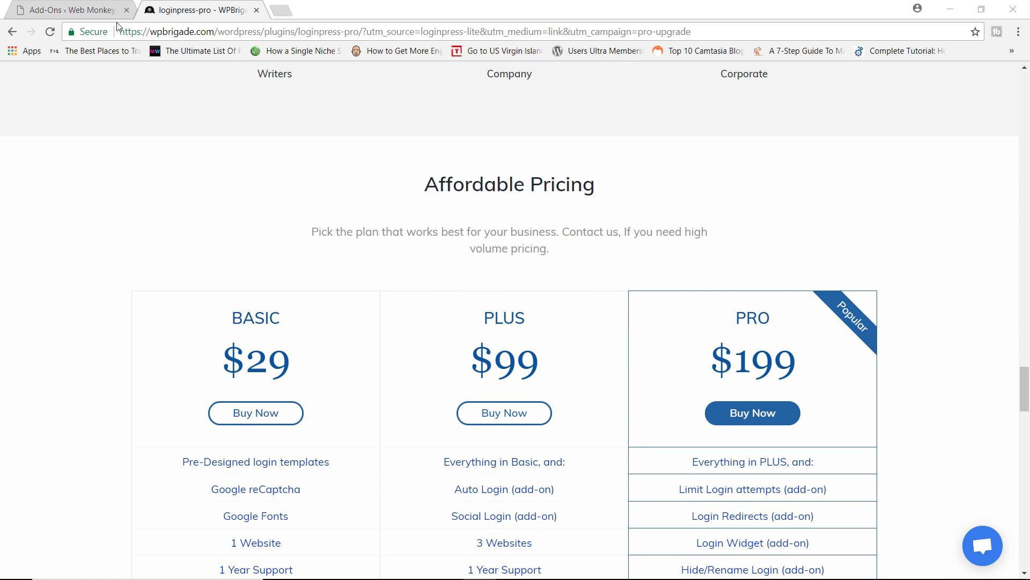
Step: Return to the LoginPress Add-Ons page and read through the premium add-ons
{"action": "left_click", "coordinate": [98, 11]}
{"action": "scroll", "coordinate": [826, 247], "scroll_direction": "down", "scroll_amount": 1}
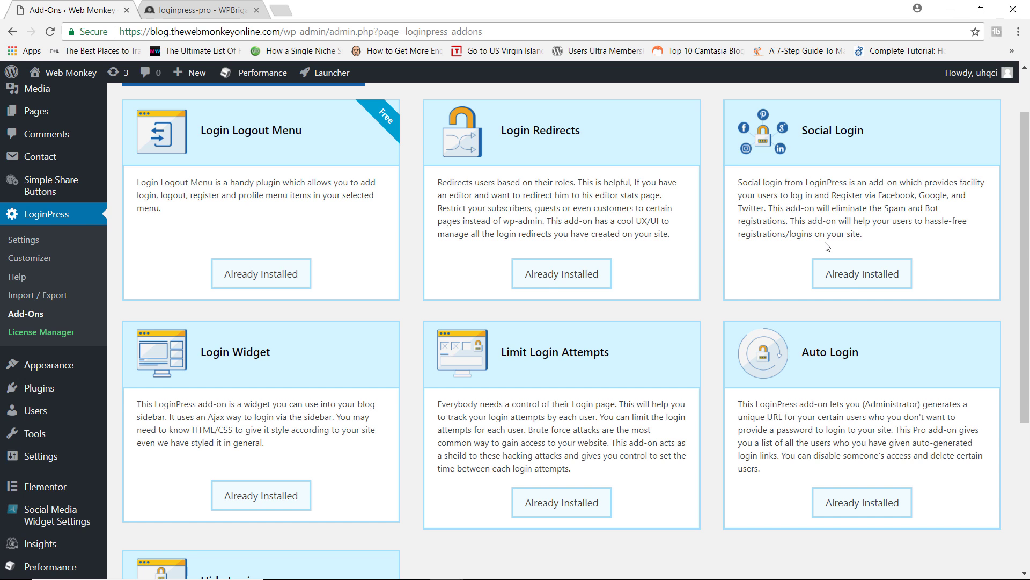
{"action": "scroll", "coordinate": [709, 178], "scroll_direction": "down", "scroll_amount": 1}
{"action": "scroll", "coordinate": [539, 194], "scroll_direction": "up", "scroll_amount": 3}
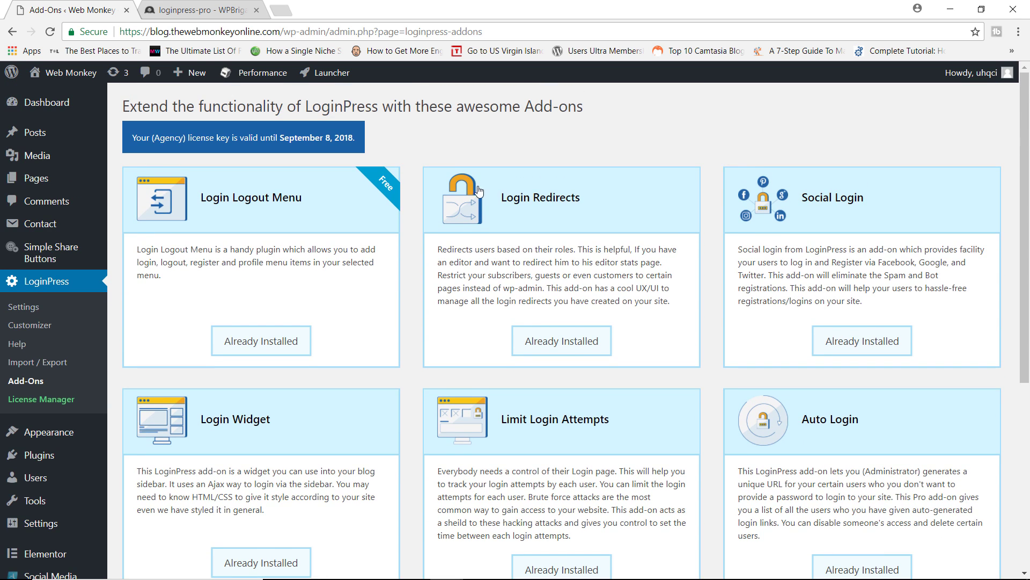
{"action": "scroll", "coordinate": [834, 215], "scroll_direction": "down", "scroll_amount": 1}
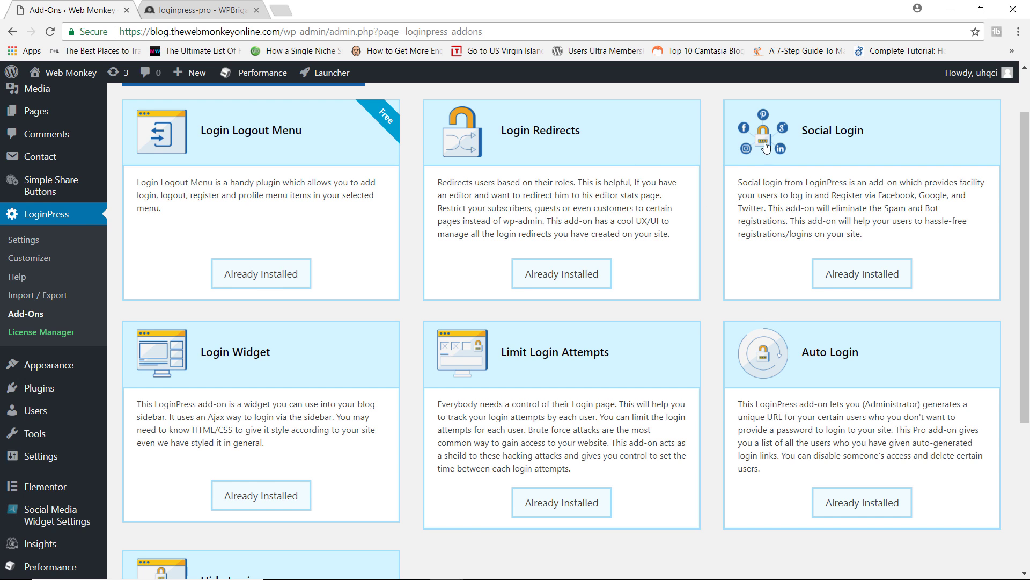
{"action": "scroll", "coordinate": [767, 148], "scroll_direction": "down", "scroll_amount": 1}
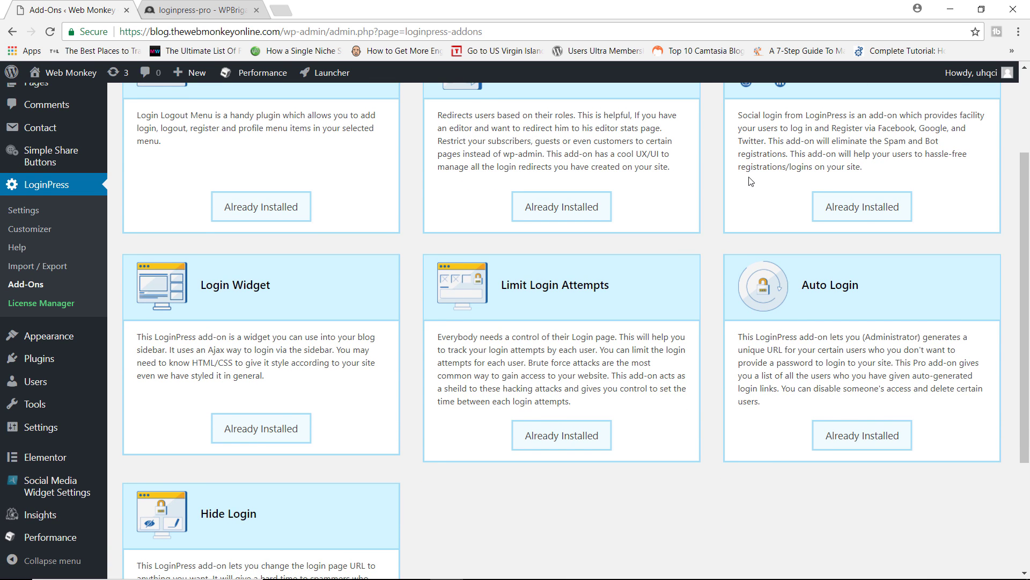
{"action": "scroll", "coordinate": [750, 181], "scroll_direction": "up", "scroll_amount": 2}
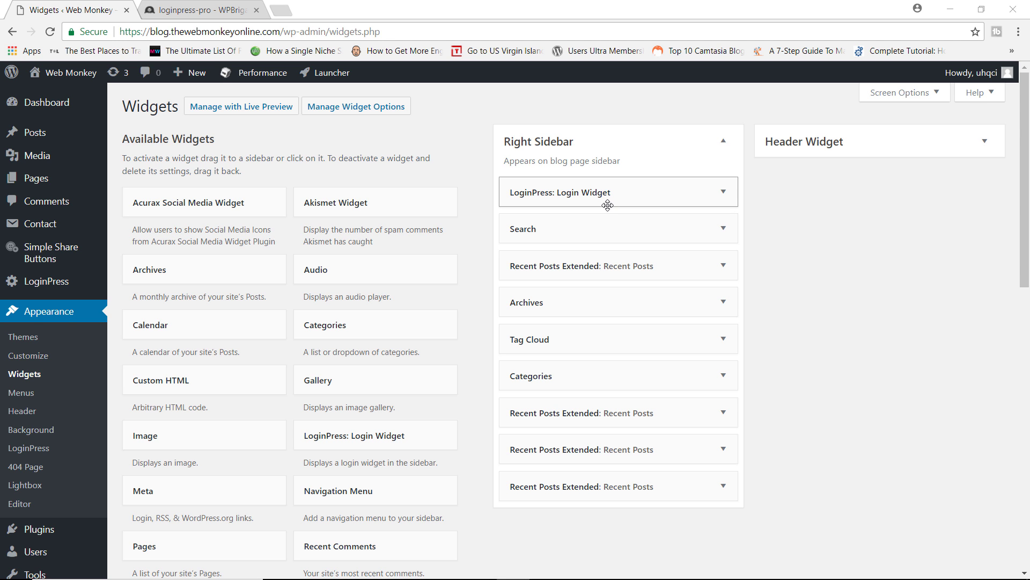
Step: Review the LoginPress: Login Widget settings in the Right Sidebar and check the widget on the live site in Firefox
{"action": "left_click", "coordinate": [721, 193]}
{"action": "scroll", "coordinate": [662, 299], "scroll_direction": "down", "scroll_amount": 4}
{"action": "scroll", "coordinate": [618, 290], "scroll_direction": "up", "scroll_amount": 4}
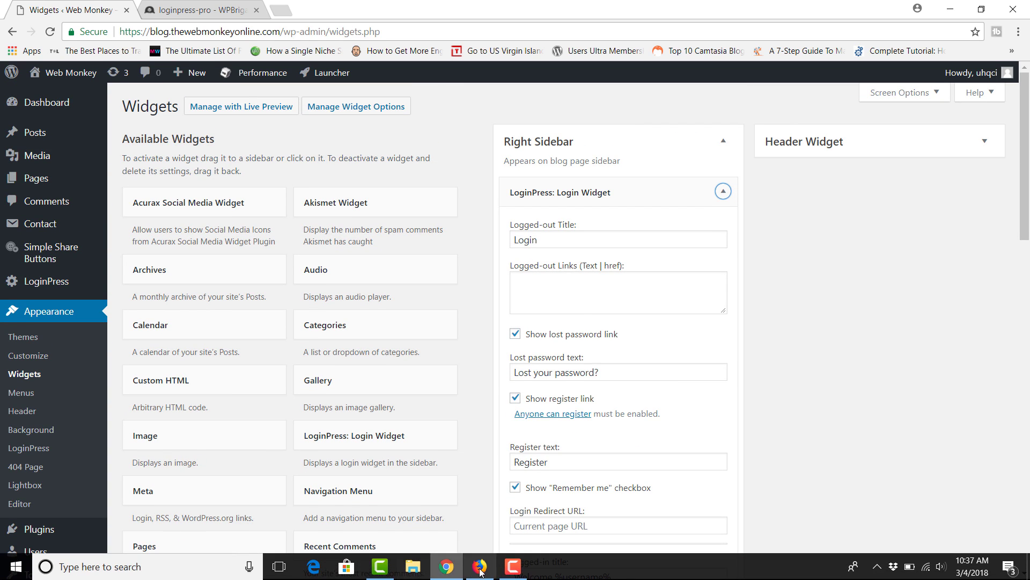
{"action": "left_click", "coordinate": [479, 573]}
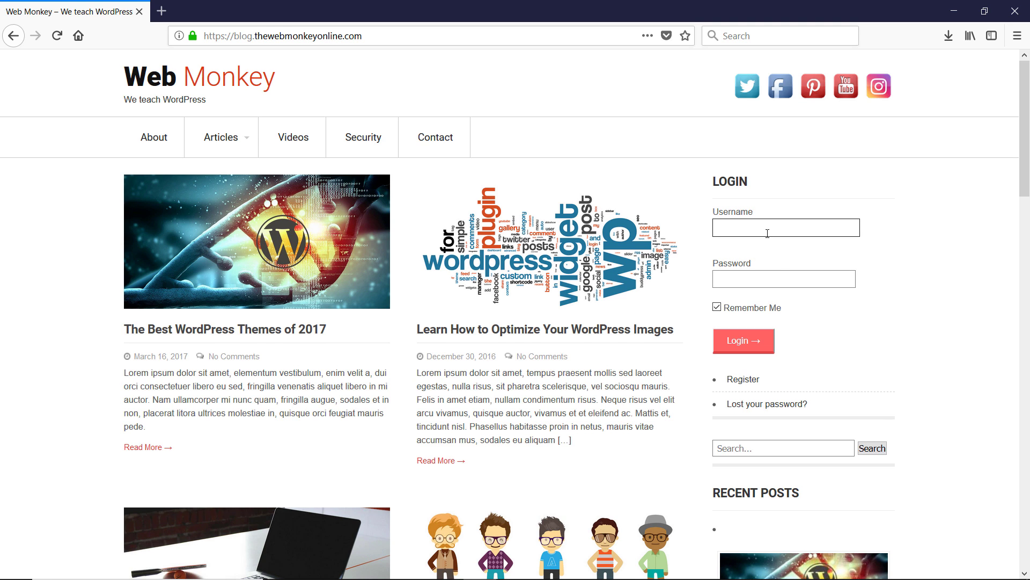
{"action": "scroll", "coordinate": [870, 315], "scroll_direction": "down", "scroll_amount": 2}
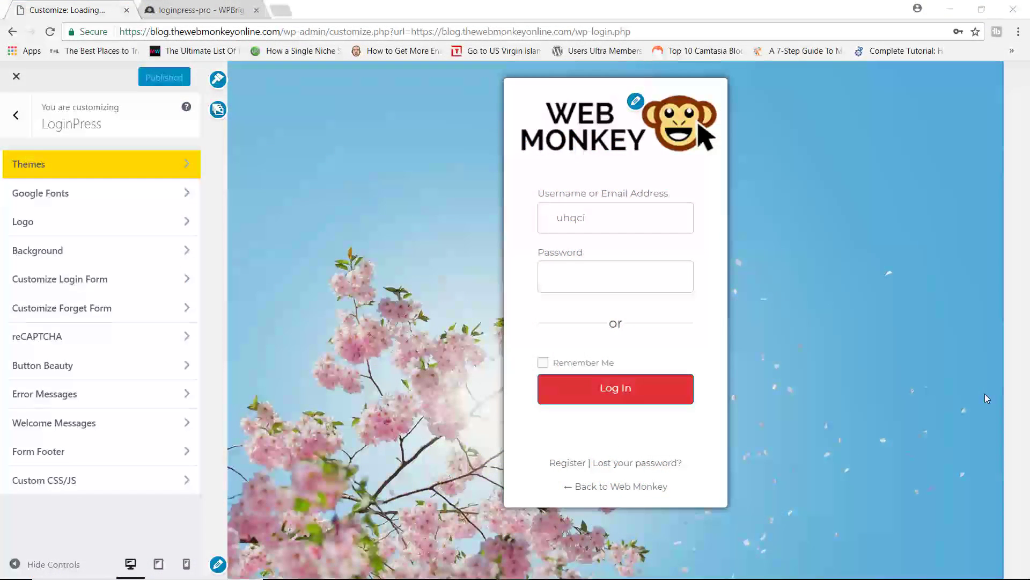
Step: Apply the Startup theme to the login page and stay in the LoginPress customizer
{"action": "left_click", "coordinate": [91, 163]}
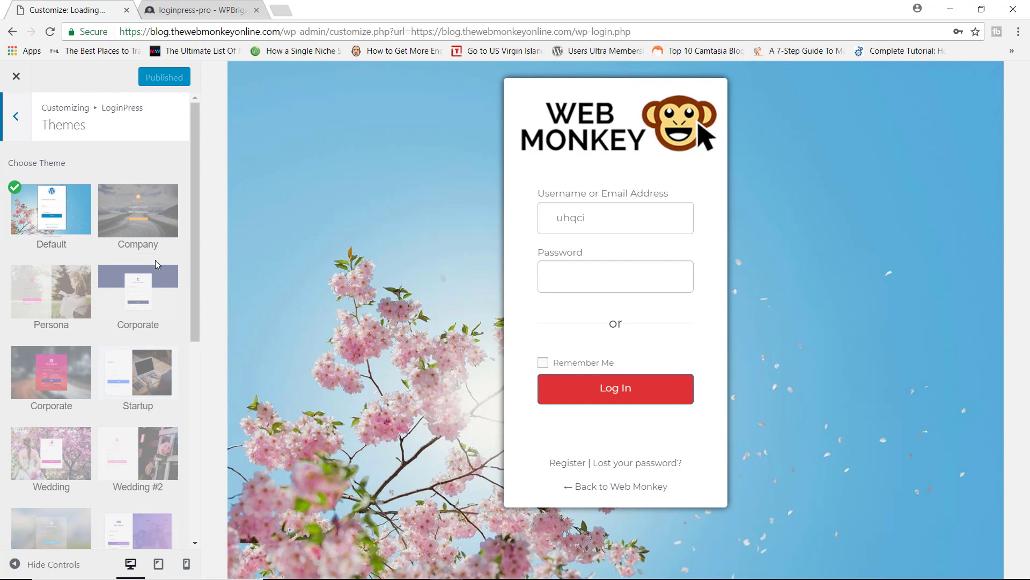
{"action": "scroll", "coordinate": [156, 260], "scroll_direction": "down", "scroll_amount": 1}
{"action": "left_click", "coordinate": [155, 310]}
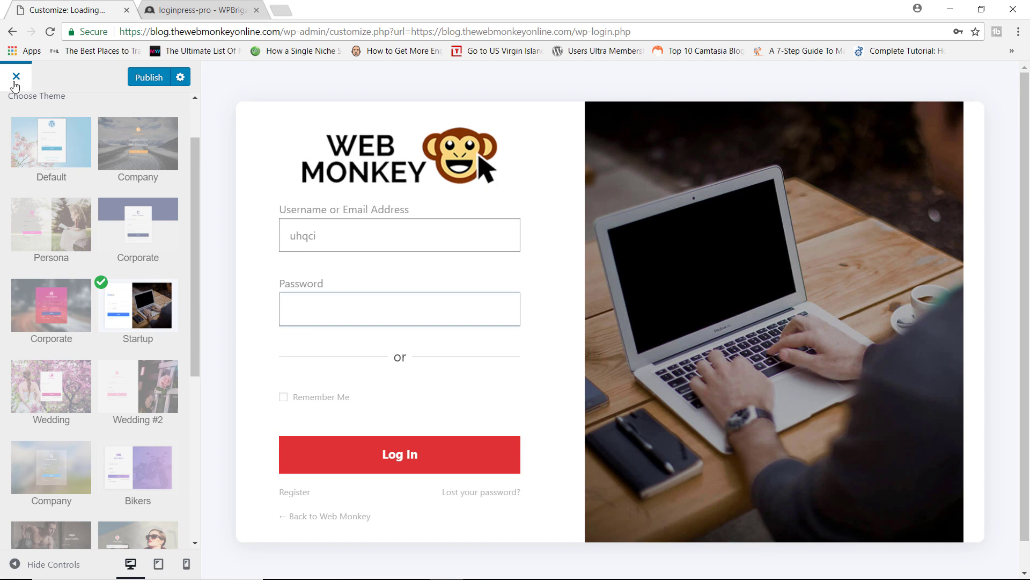
{"action": "left_click", "coordinate": [22, 79]}
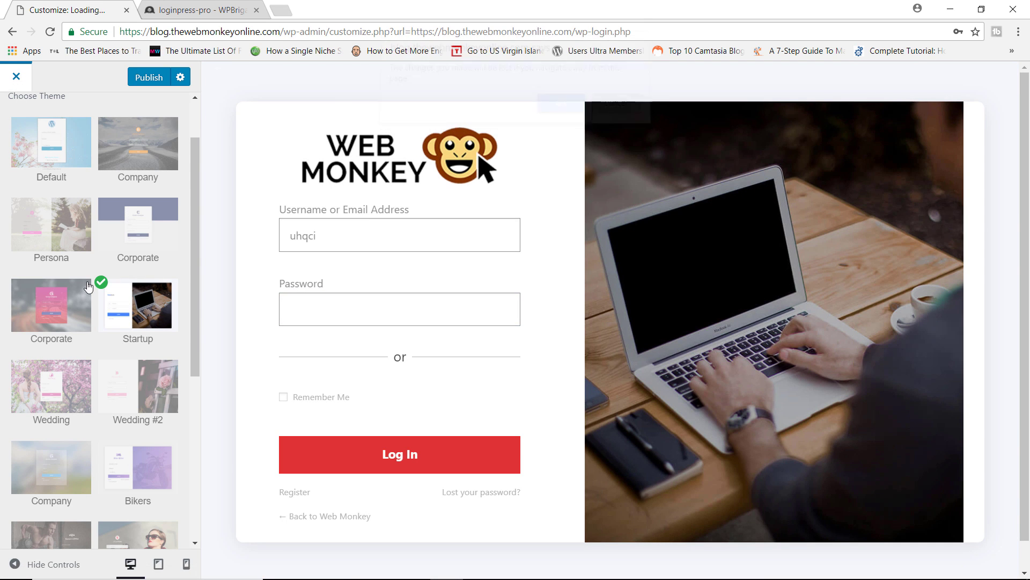
{"action": "left_click", "coordinate": [614, 114]}
{"action": "left_click", "coordinate": [16, 114]}
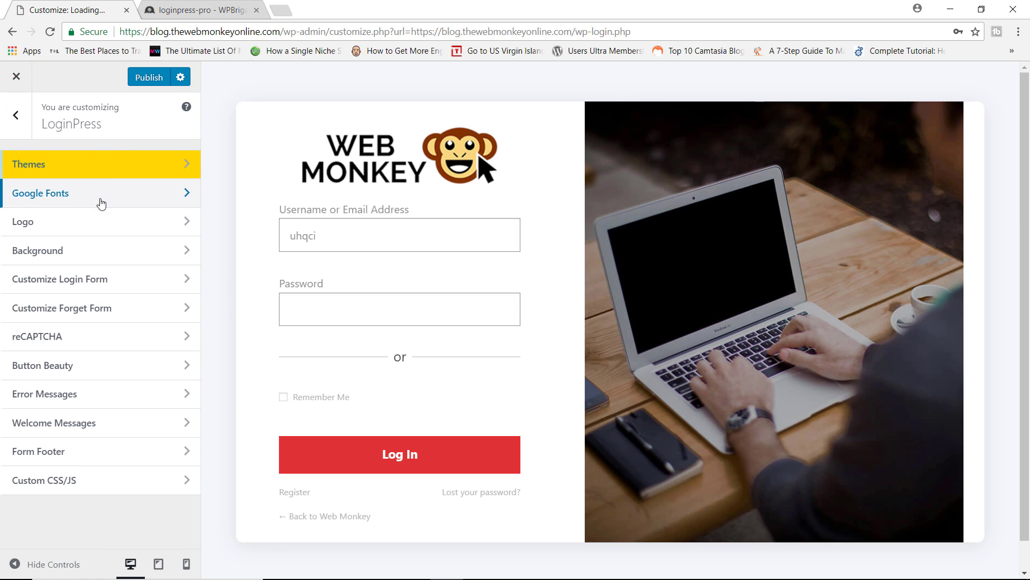
Step: Set the login page's Google font to Montserrat, then publish the changes and leave the customizer
{"action": "left_click", "coordinate": [100, 196]}
{"action": "left_click", "coordinate": [111, 177]}
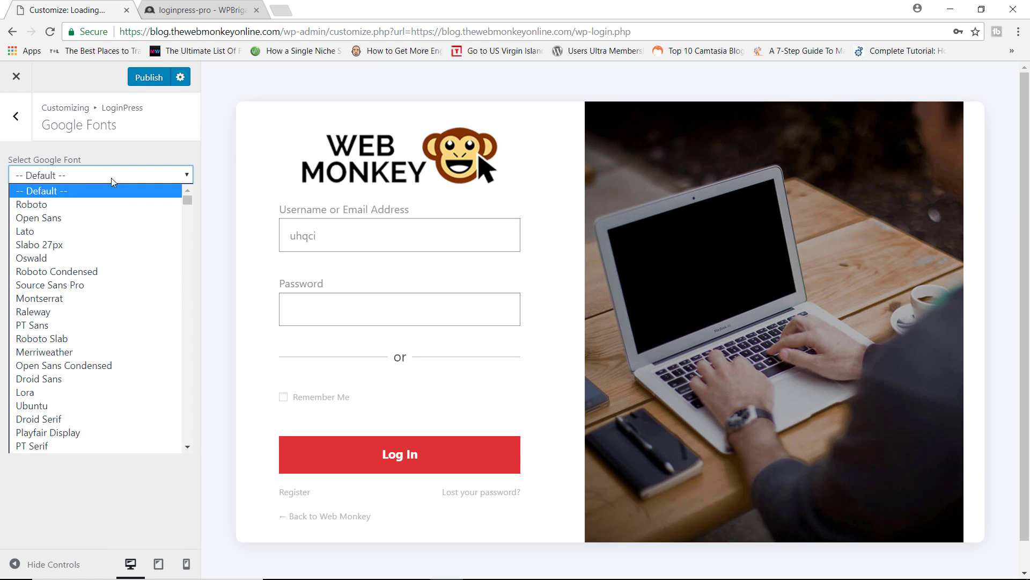
{"action": "left_click", "coordinate": [66, 299]}
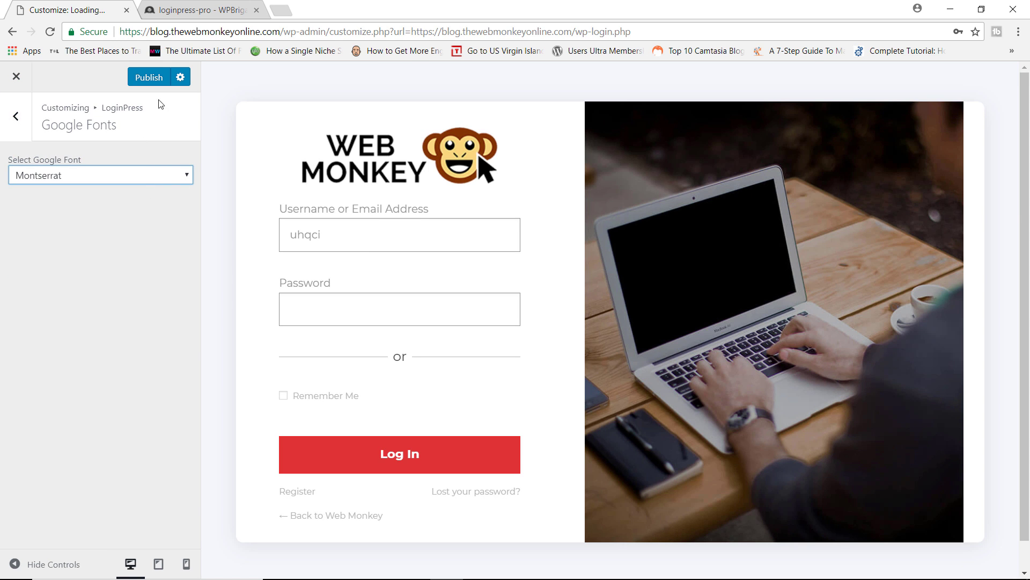
{"action": "left_click", "coordinate": [153, 81]}
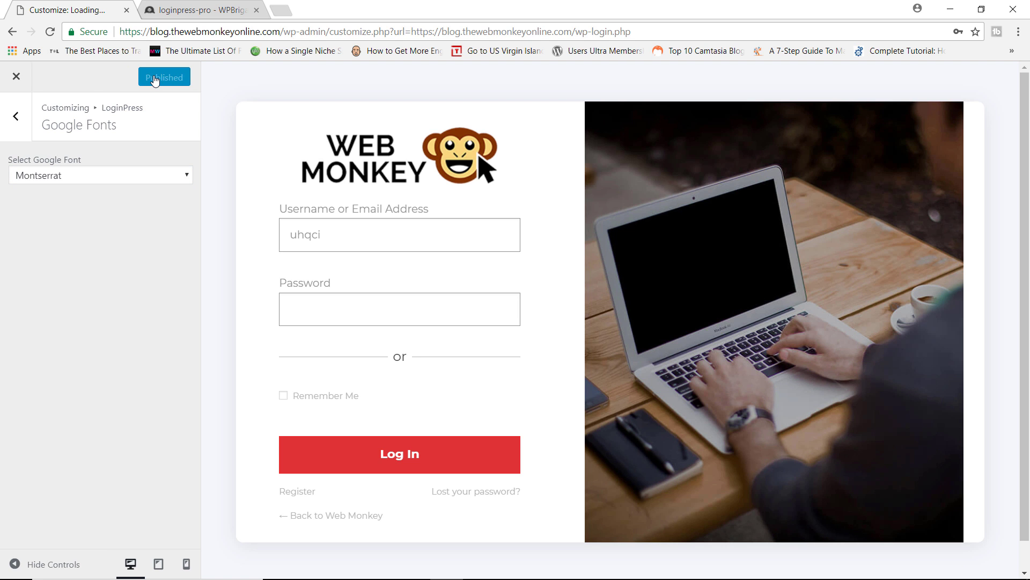
{"action": "left_click", "coordinate": [16, 77]}
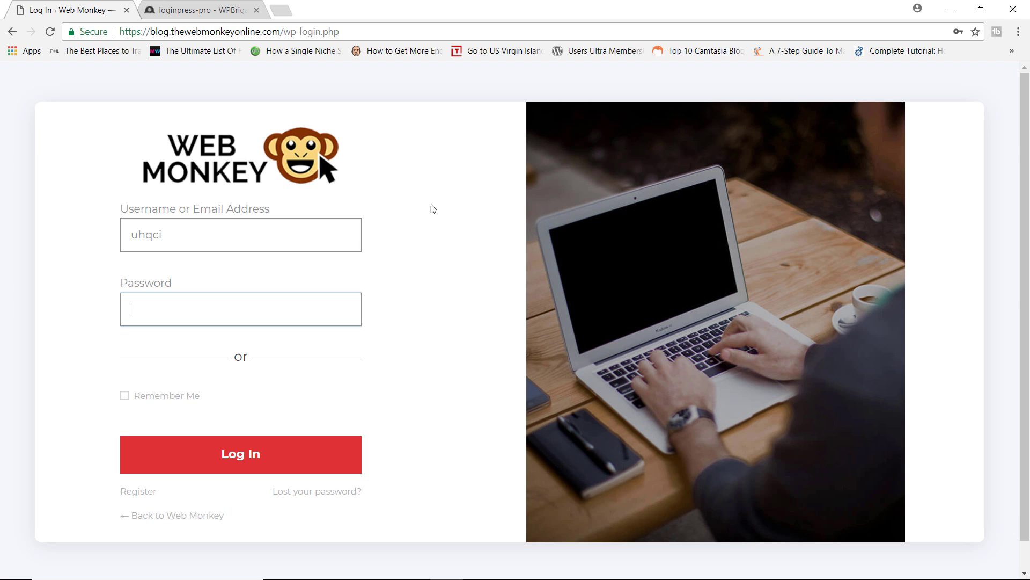
Step: Look over the restyled Web Monkey login page from top to bottom
{"action": "scroll", "coordinate": [639, 150], "scroll_direction": "down", "scroll_amount": 1}
{"action": "scroll", "coordinate": [637, 176], "scroll_direction": "up", "scroll_amount": 1}
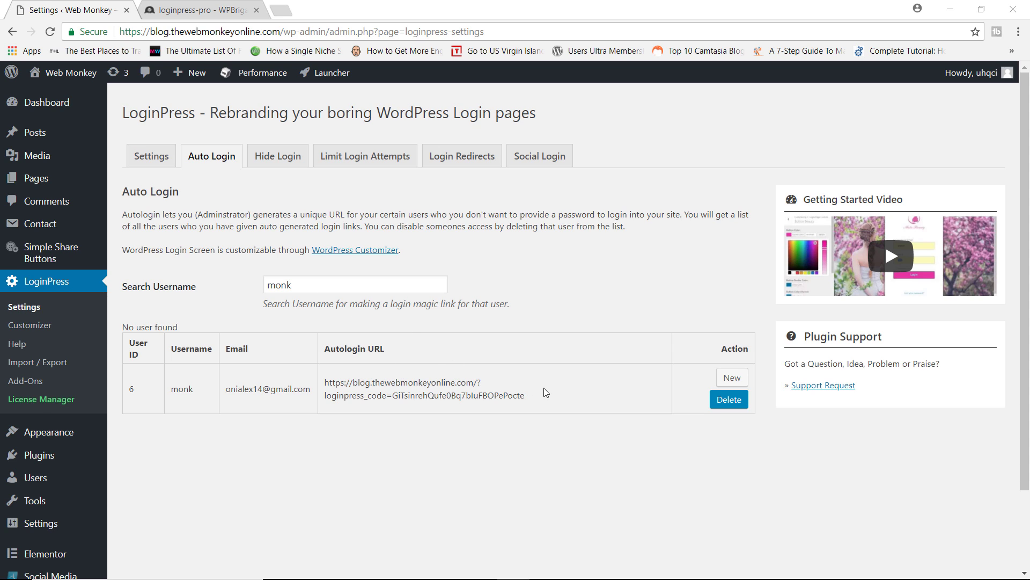
Step: Copy the listed user's auto-login URL from LoginPress, load it in Firefox, and check which account is logged in
{"action": "left_click_drag", "start_coordinate": [548, 400], "coordinate": [335, 382]}
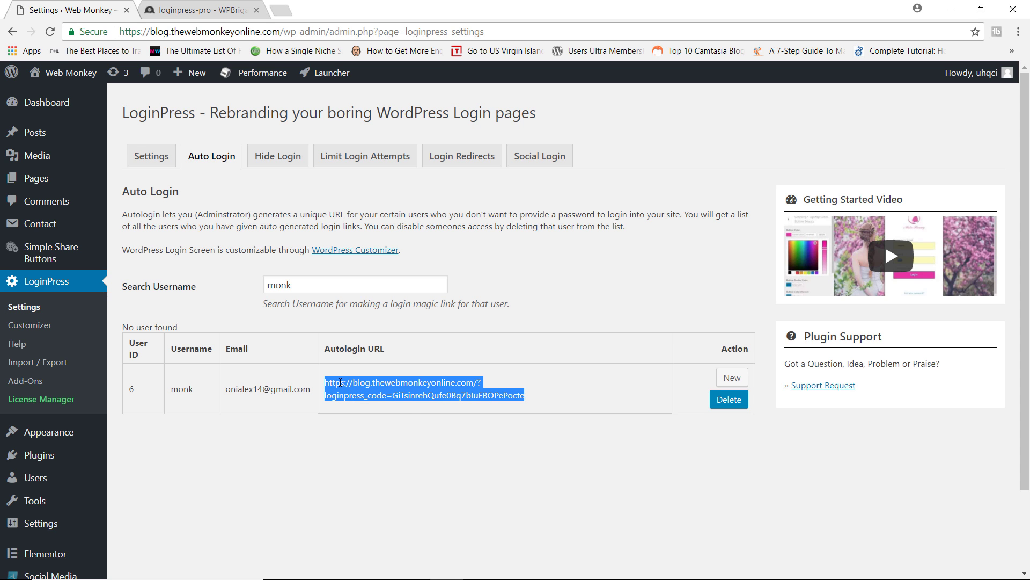
{"action": "right_click", "coordinate": [355, 386]}
{"action": "left_click", "coordinate": [400, 395]}
{"action": "left_click", "coordinate": [480, 567]}
{"action": "left_click", "coordinate": [316, 36]}
{"action": "right_click", "coordinate": [316, 36]}
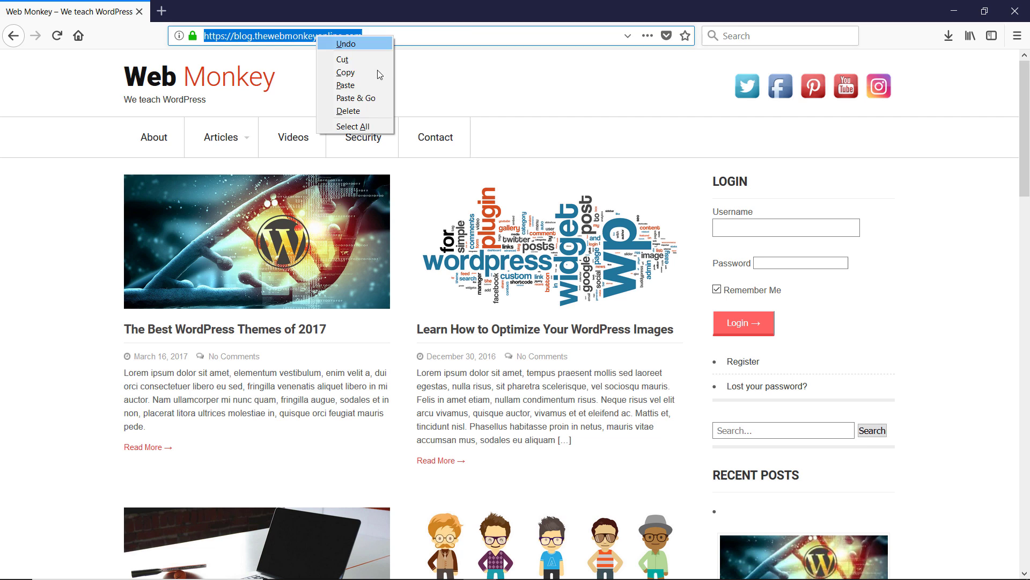
{"action": "left_click", "coordinate": [378, 101]}
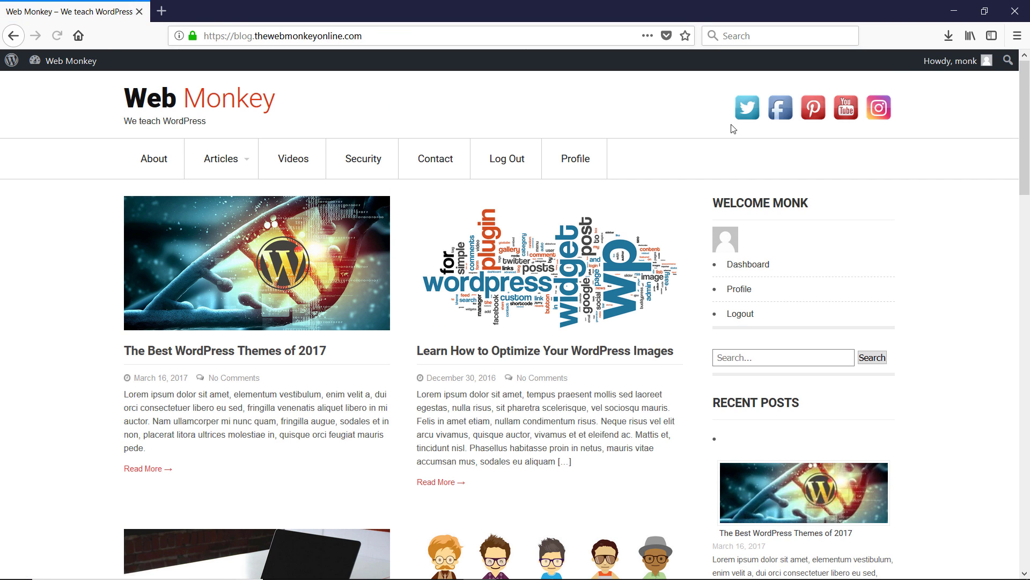
{"action": "mouse_move", "coordinate": [950, 73]}
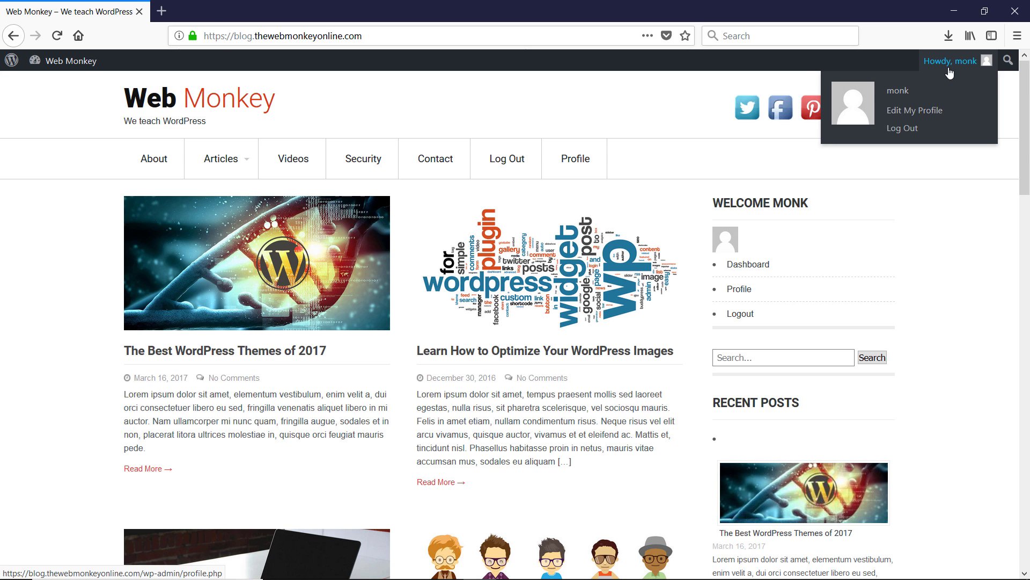
Step: Return to Chrome and review the LoginPress Limit Login Attempts settings, including the whitelist and blacklist
{"action": "left_click", "coordinate": [455, 573]}
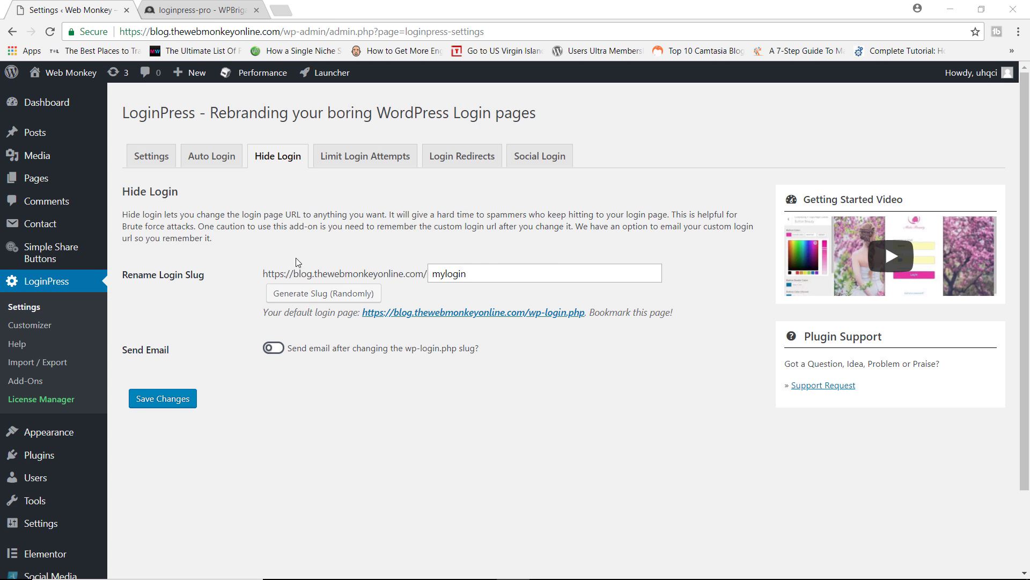
{"action": "left_click", "coordinate": [379, 157]}
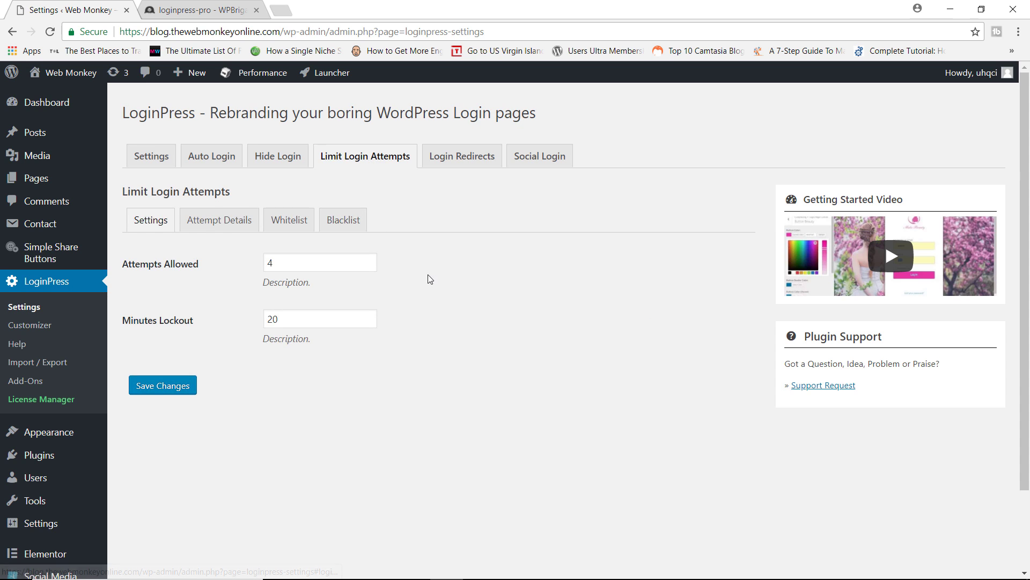
{"action": "left_click", "coordinate": [285, 221]}
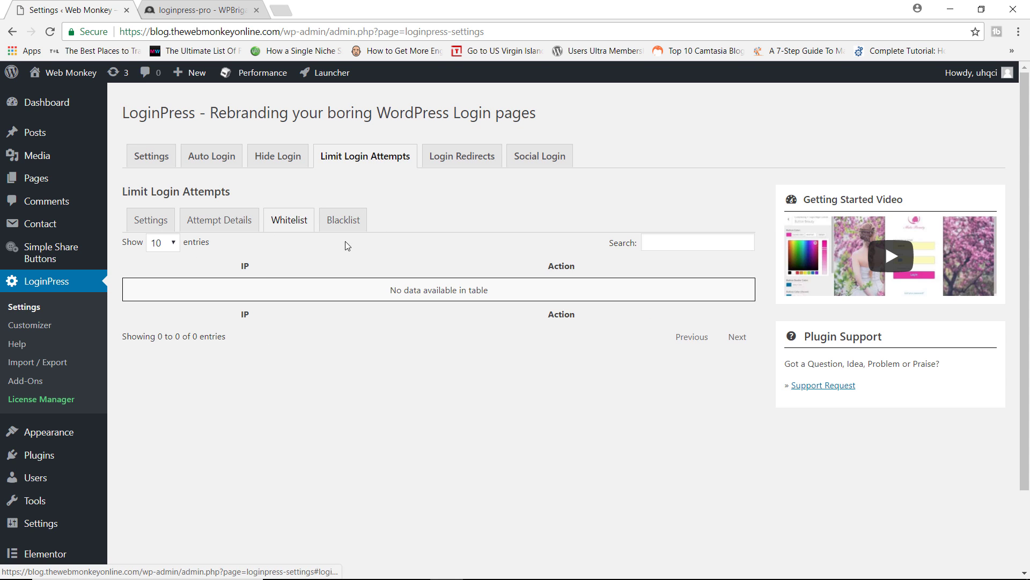
{"action": "left_click", "coordinate": [346, 226]}
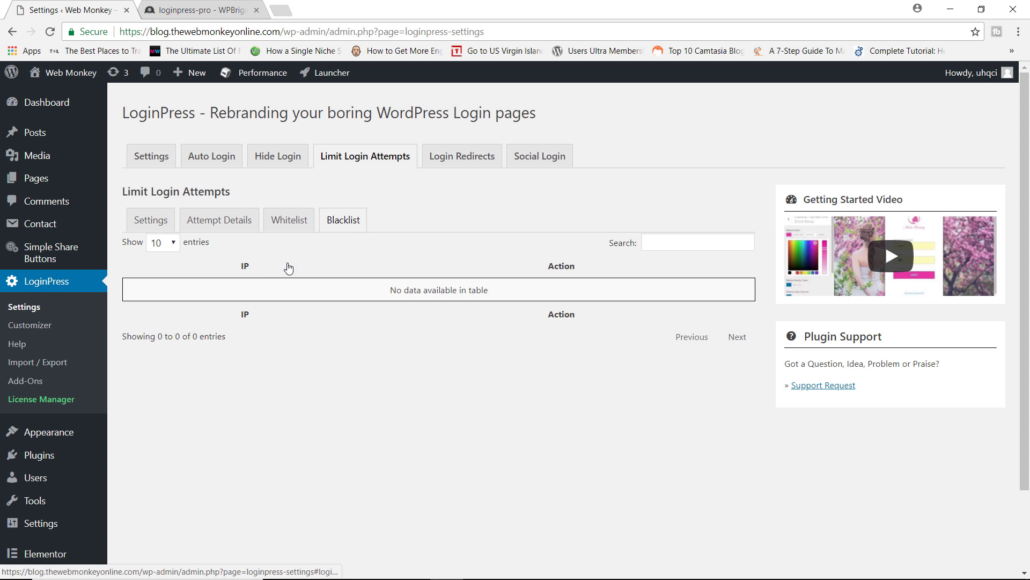
Step: Review the Login Redirects options for specific users and roles and the Social Login settings, and switch to Firefox
{"action": "left_click", "coordinate": [464, 162]}
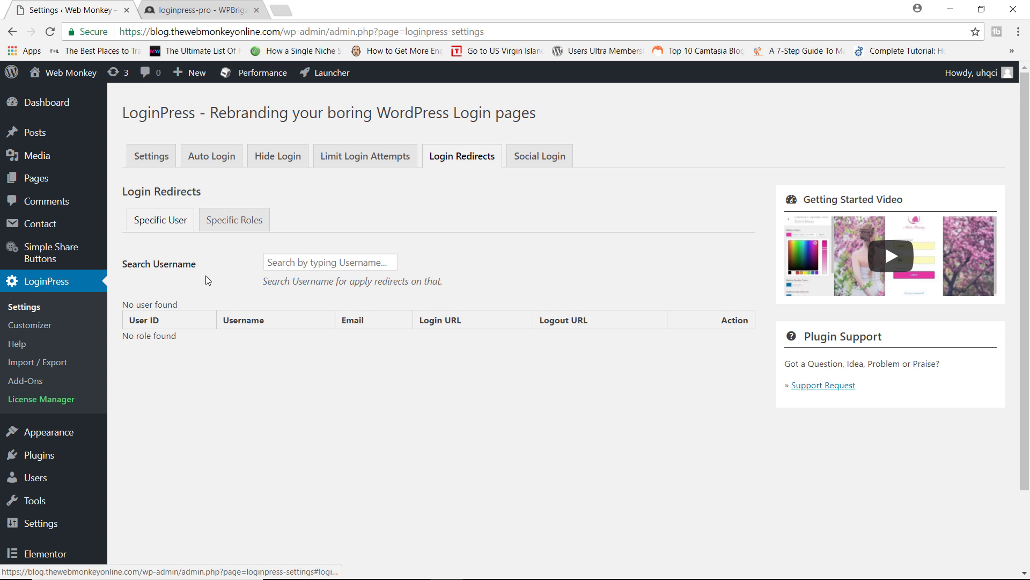
{"action": "left_click", "coordinate": [246, 227]}
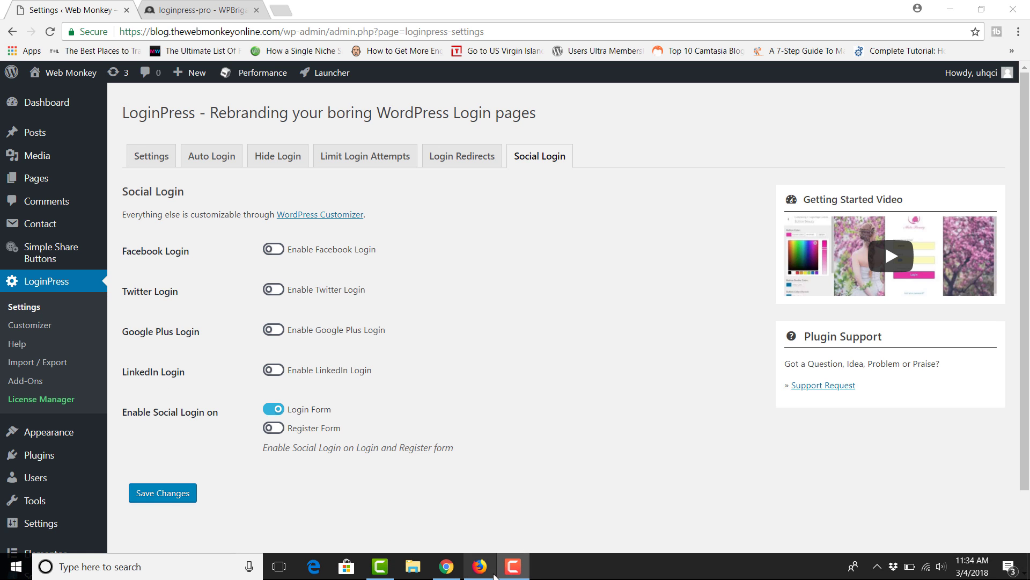
{"action": "left_click", "coordinate": [480, 570]}
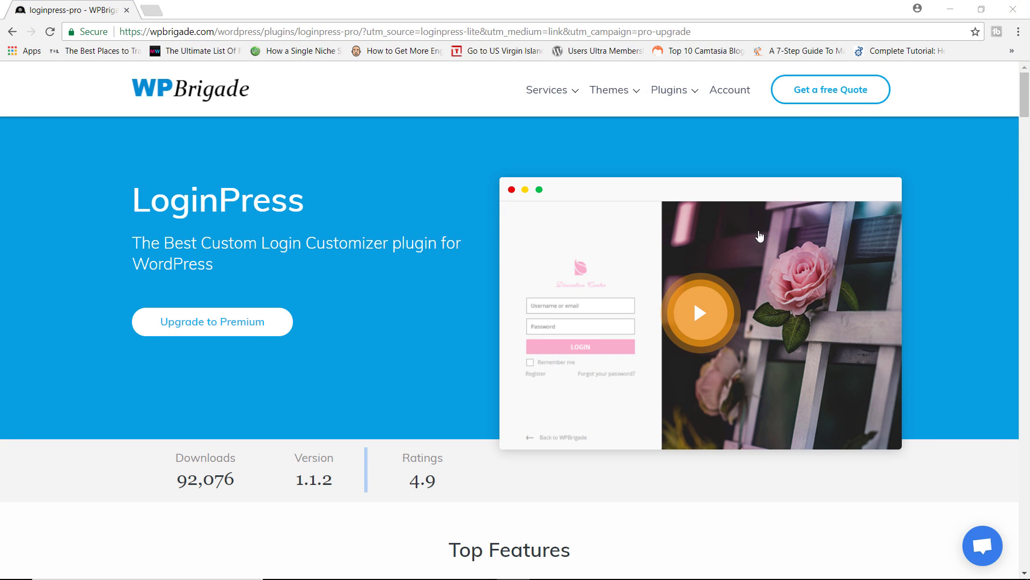
Step: Read through the LoginPress Pro page on the WPBrigade site, including the Basic, Plus and Pro pricing plans
{"action": "left_click_drag", "start_coordinate": [1019, 97], "coordinate": [1023, 400]}
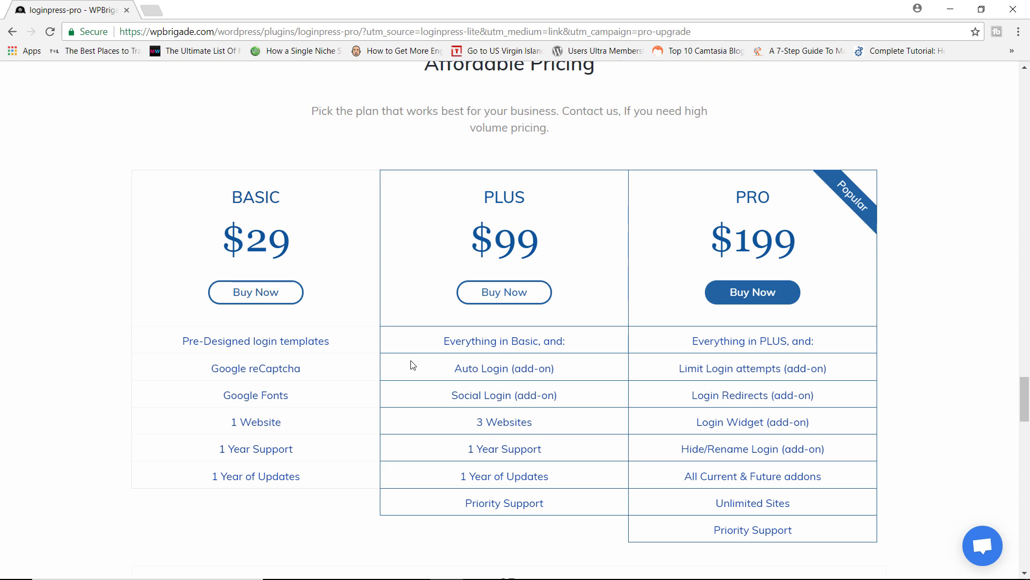
{"action": "left_click_drag", "start_coordinate": [1020, 384], "coordinate": [1026, 88]}
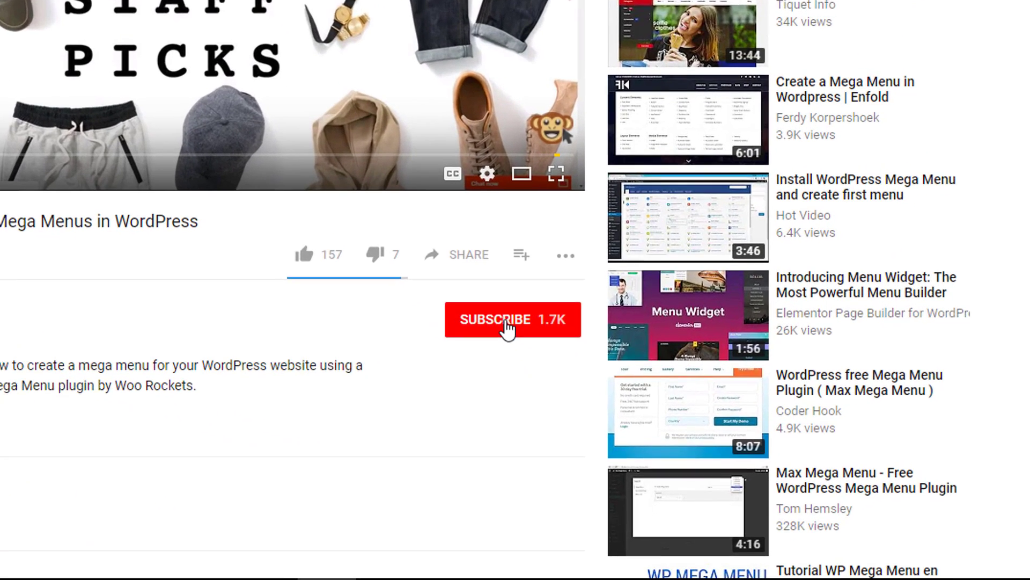
Step: Subscribe to the channel of the open YouTube video and turn on its notifications
{"action": "left_click", "coordinate": [612, 413]}
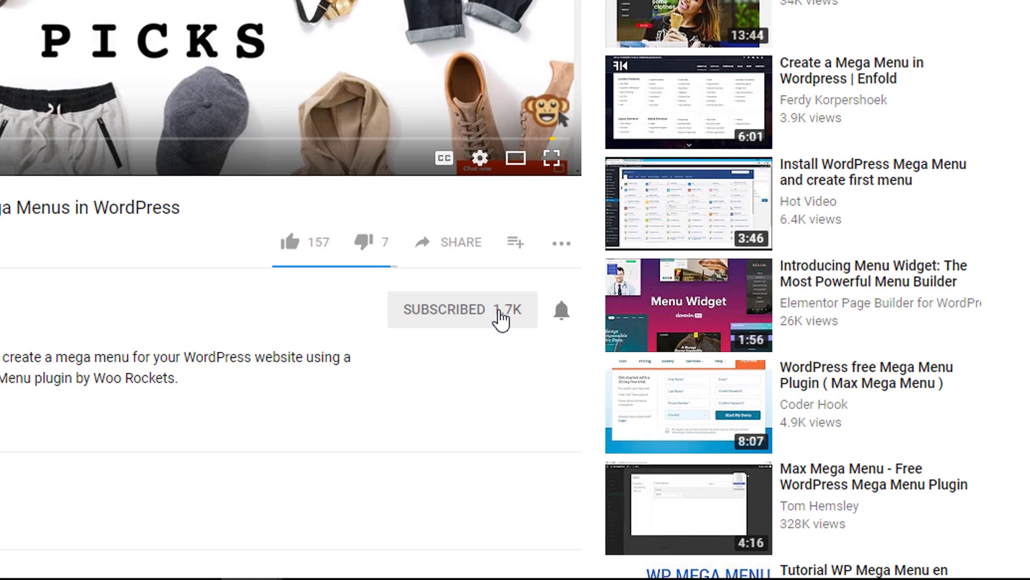
{"action": "left_click", "coordinate": [562, 311]}
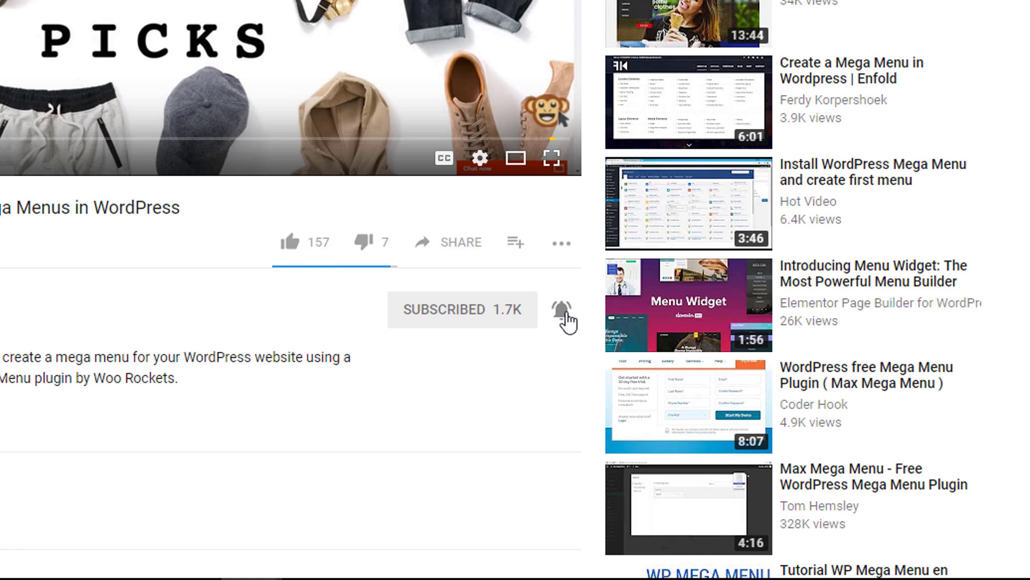